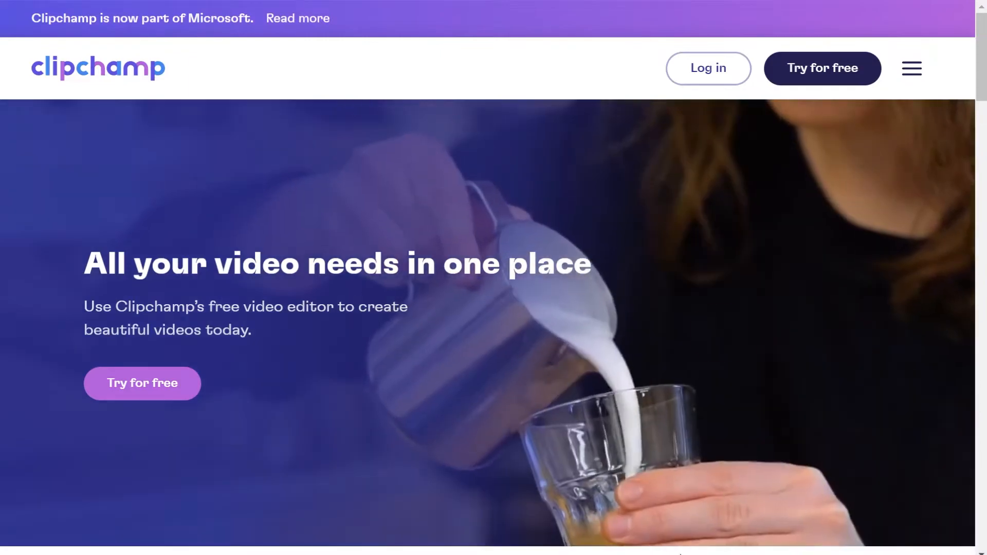
Log in to the account and review the Free and Essentials subscription plans.
click(711, 68)
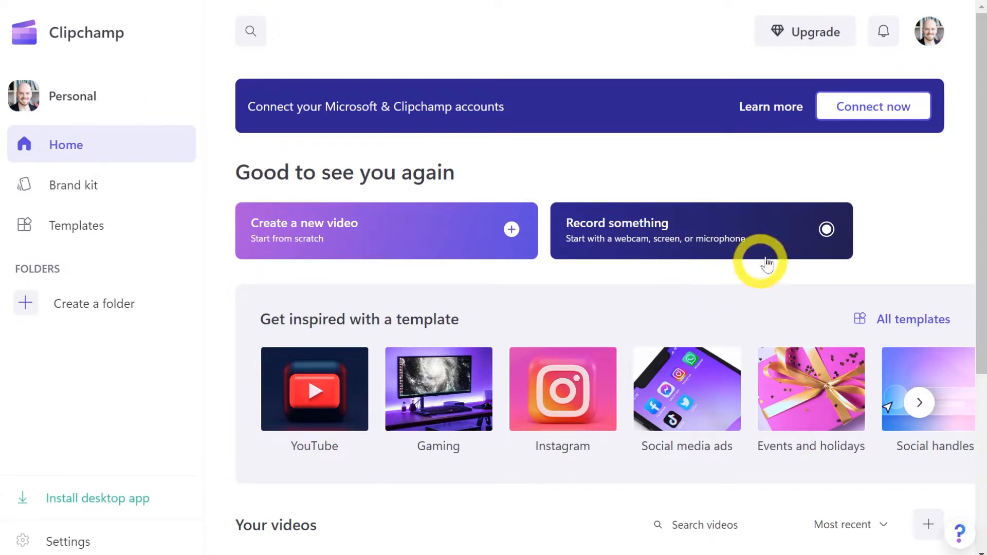
click(820, 33)
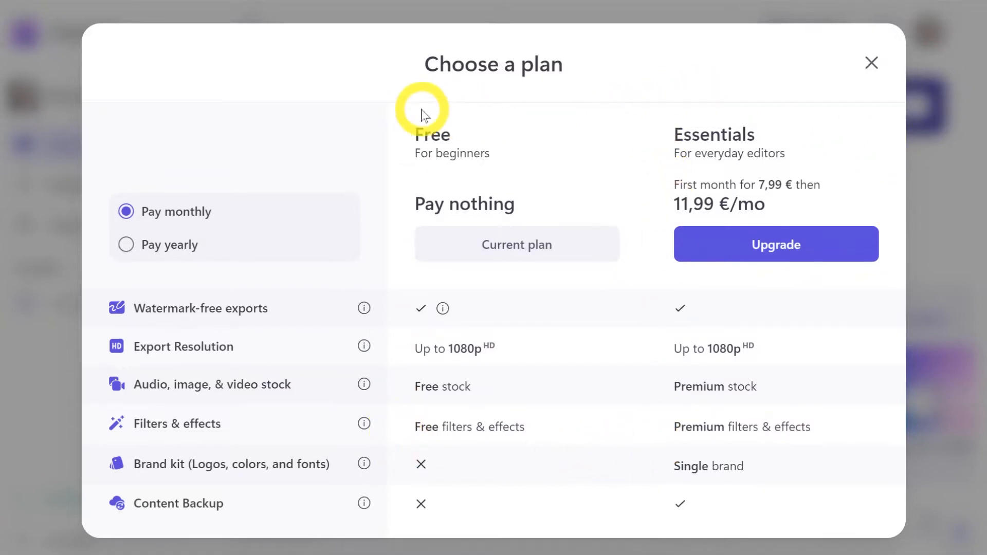
click(872, 62)
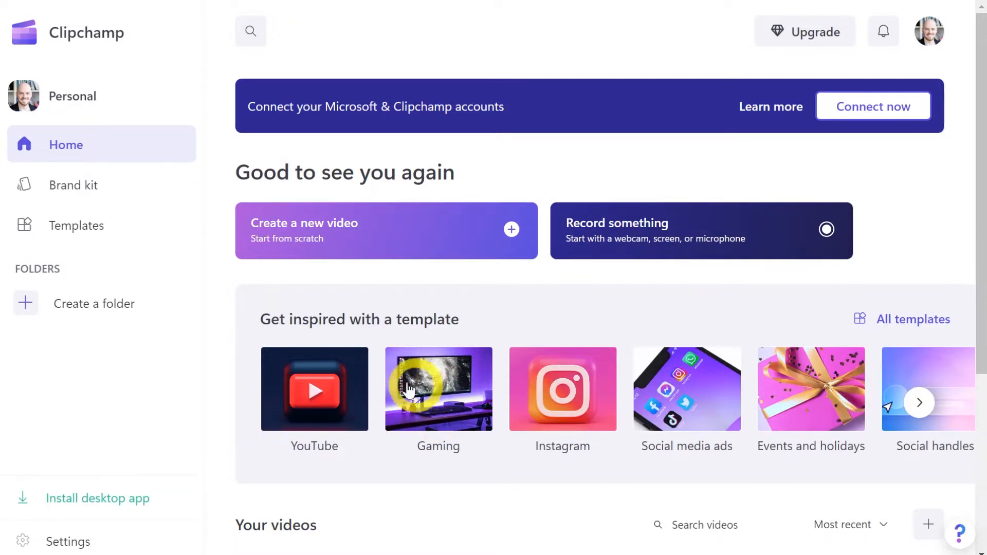
Create a new video from scratch and name it "Esimene video".
click(363, 234)
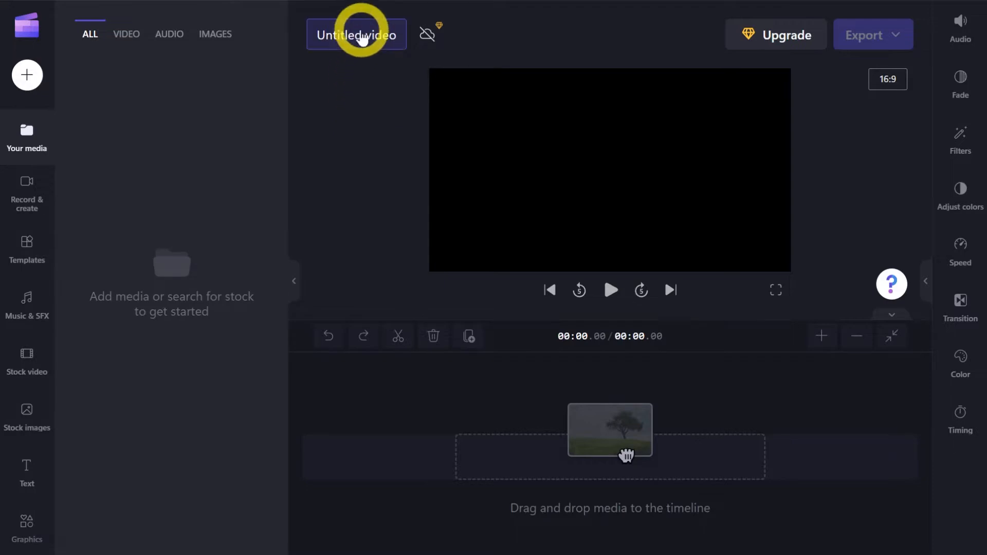
click(377, 34)
key(BackSpace)
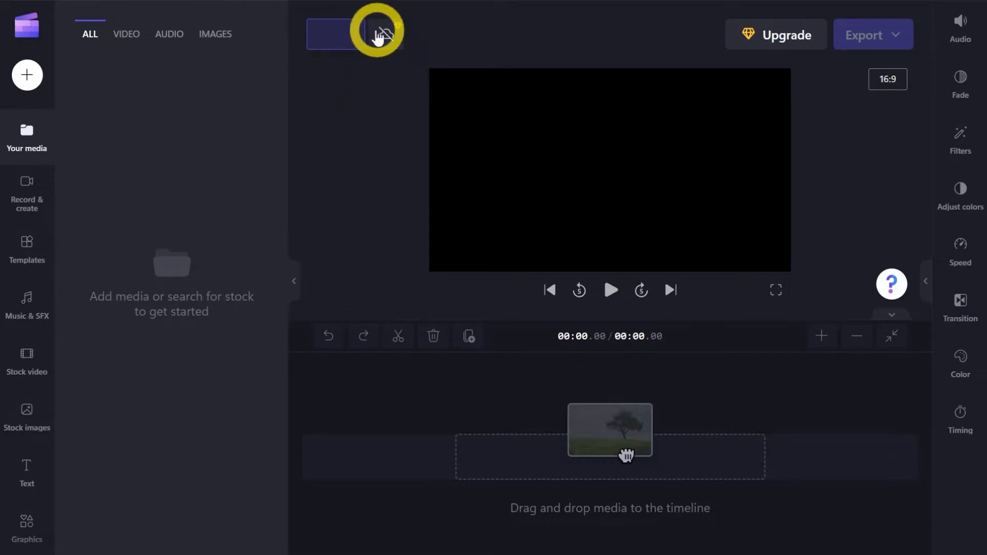
text(Esimene video)
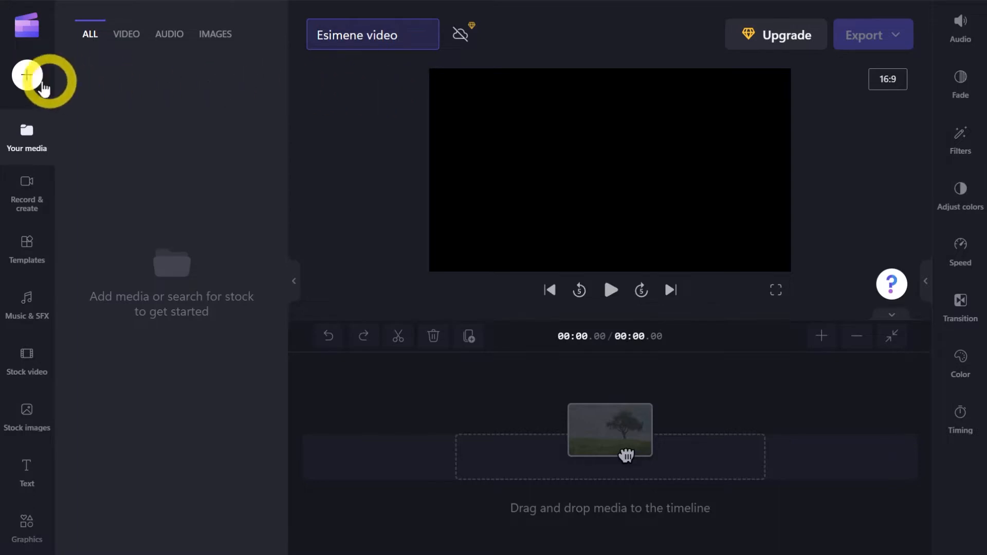
View the phone import option and import Pärdik.mp4, pingviin.mp4 and Kohtkas.mp4 from the computer into the project media.
click(21, 82)
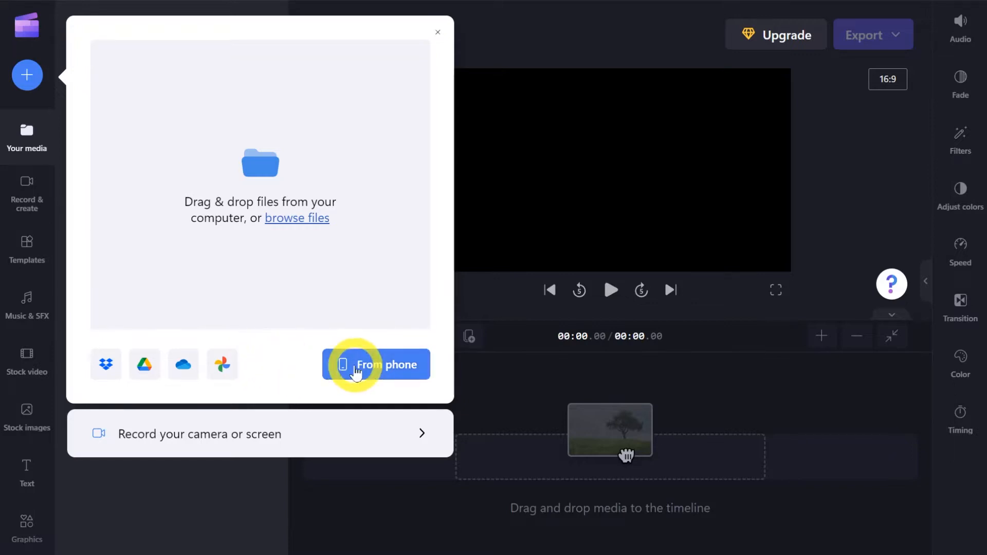
click(357, 367)
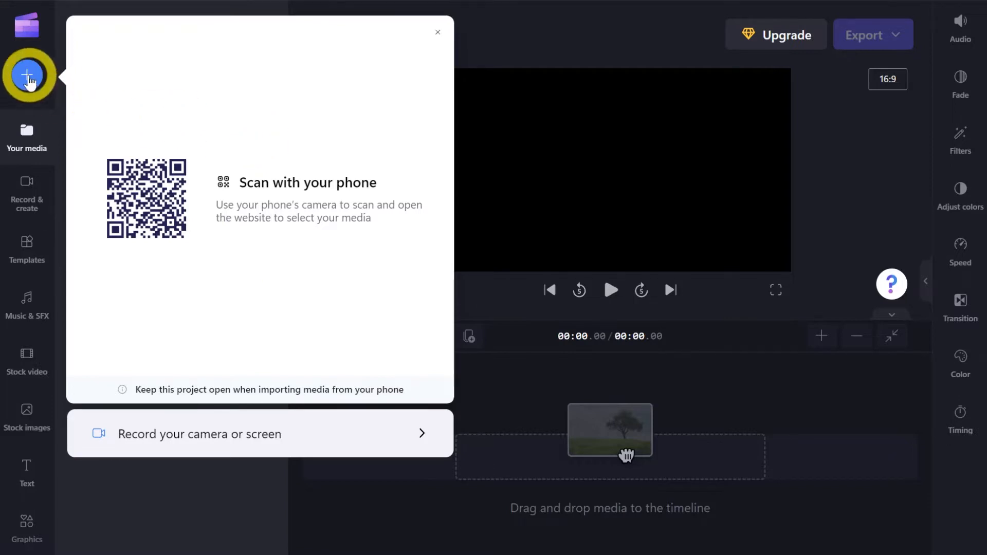
click(27, 76)
click(28, 78)
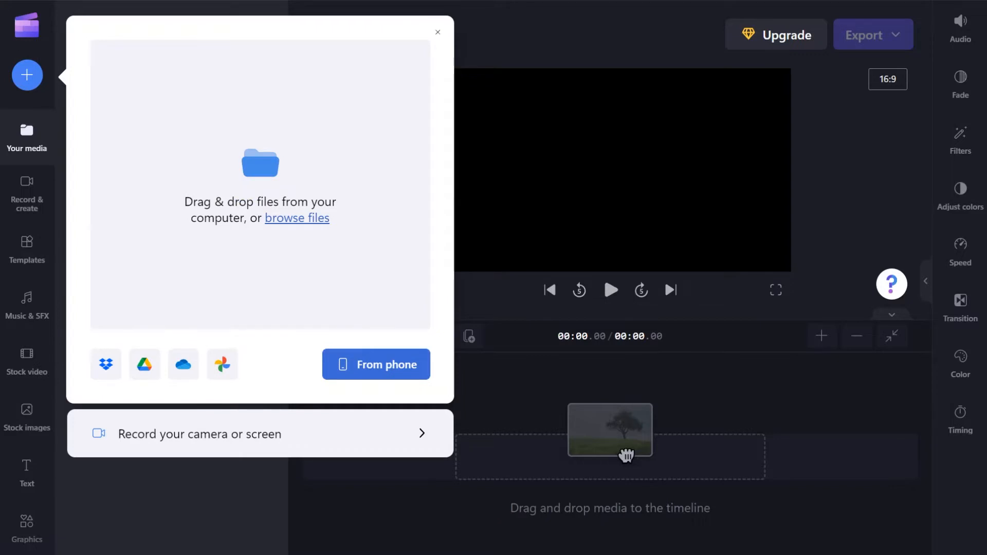
drag(550, 177, 216, 198)
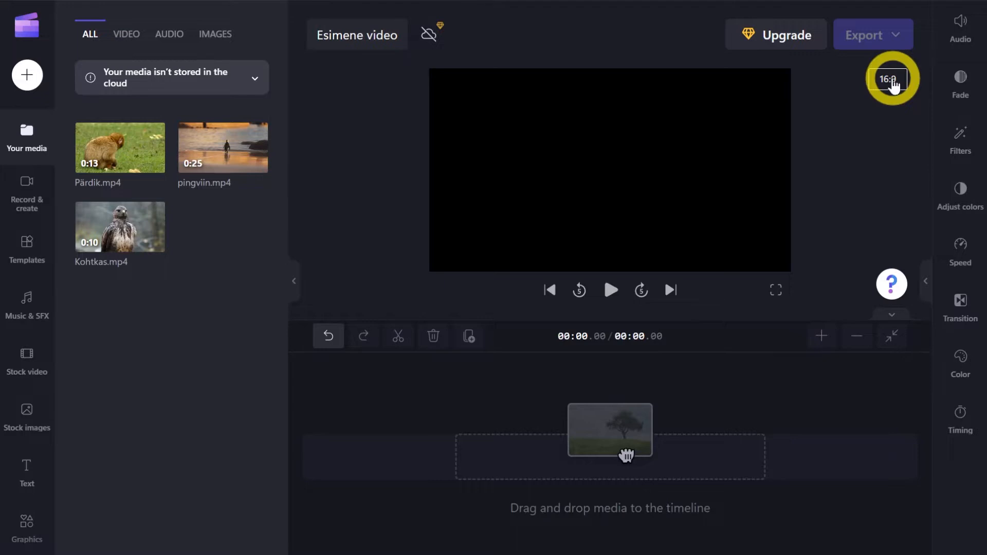
Preview the 9:16, 1:1, 4:5, 2:3 and 21:9 aspect ratios and keep the video at 16:9.
click(890, 80)
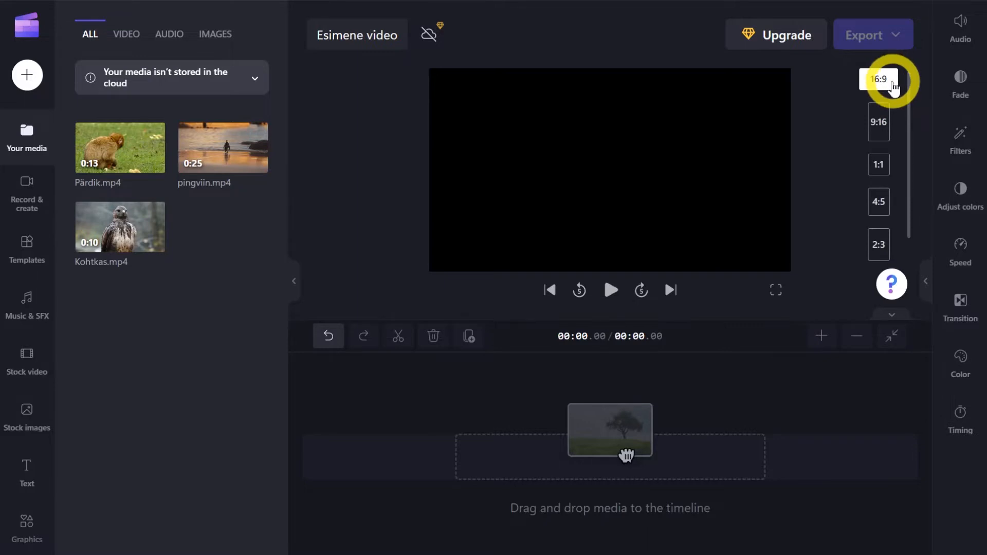
click(877, 126)
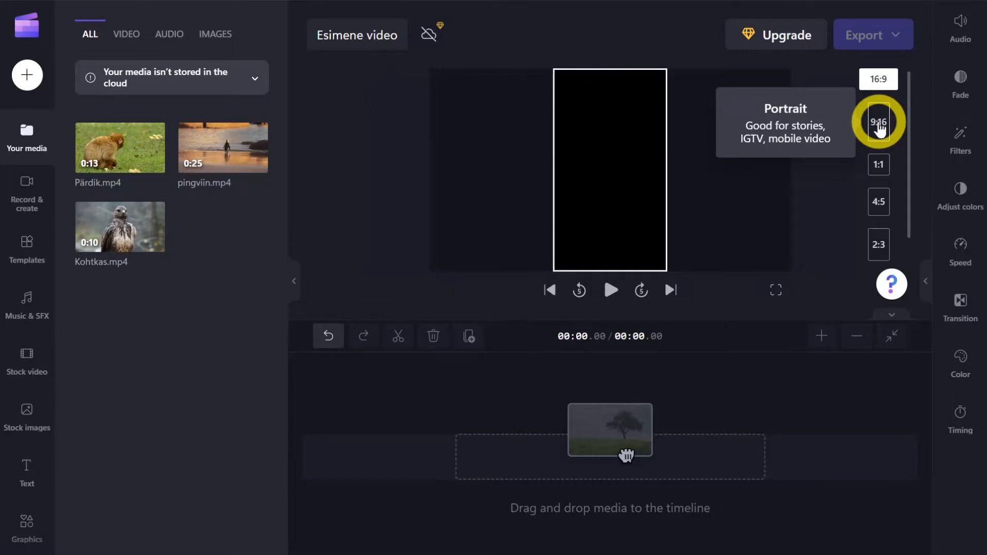
click(882, 165)
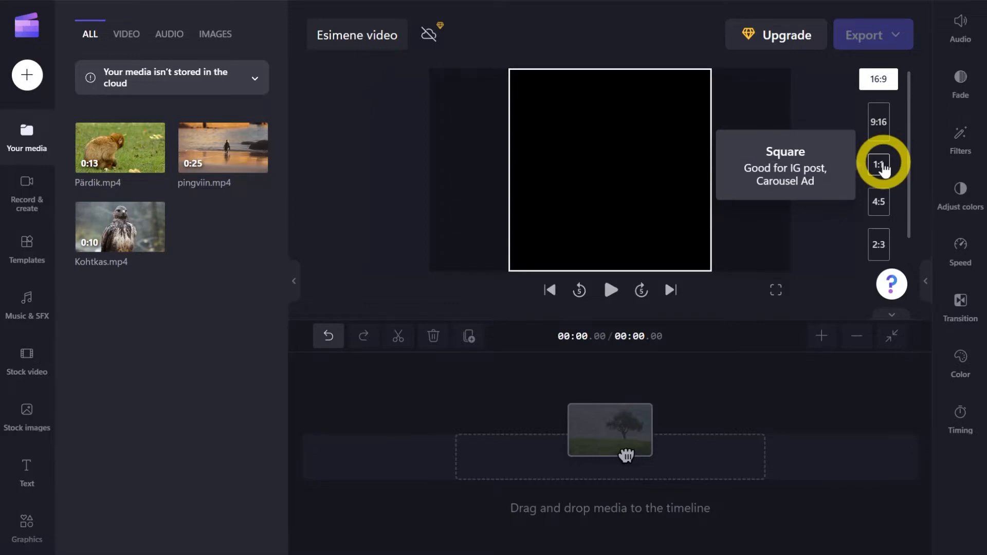
click(882, 201)
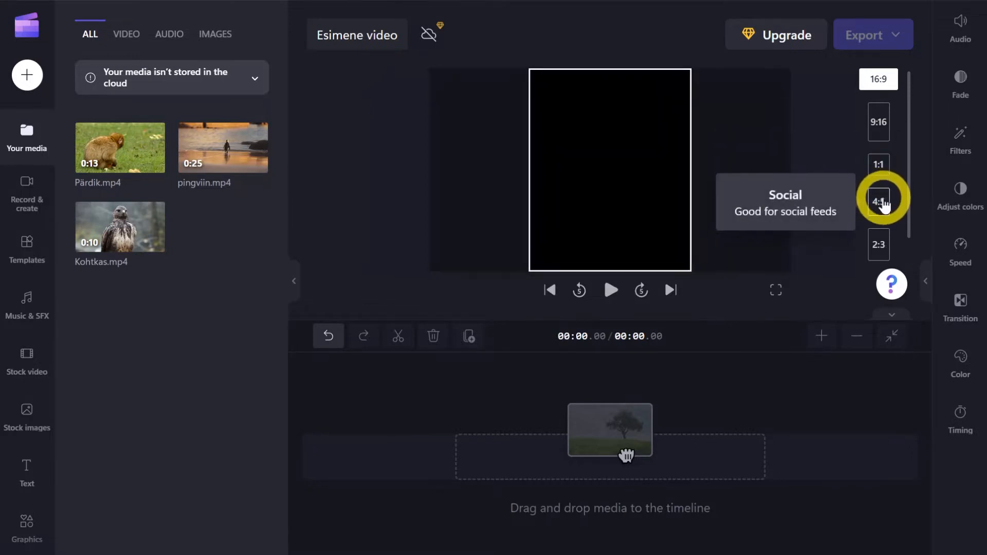
scroll(883, 200, down, 1)
click(882, 212)
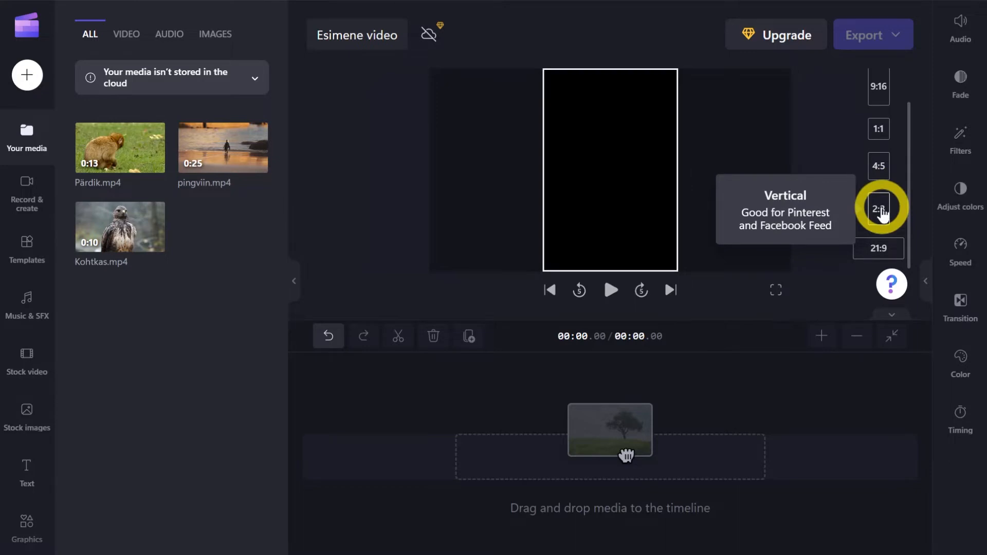
click(888, 251)
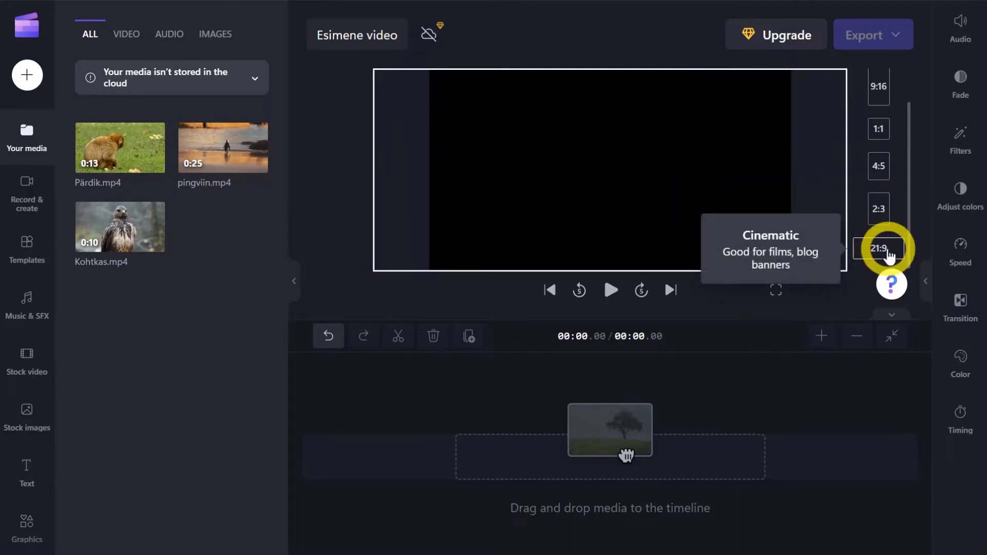
click(877, 205)
scroll(877, 202, up, 1)
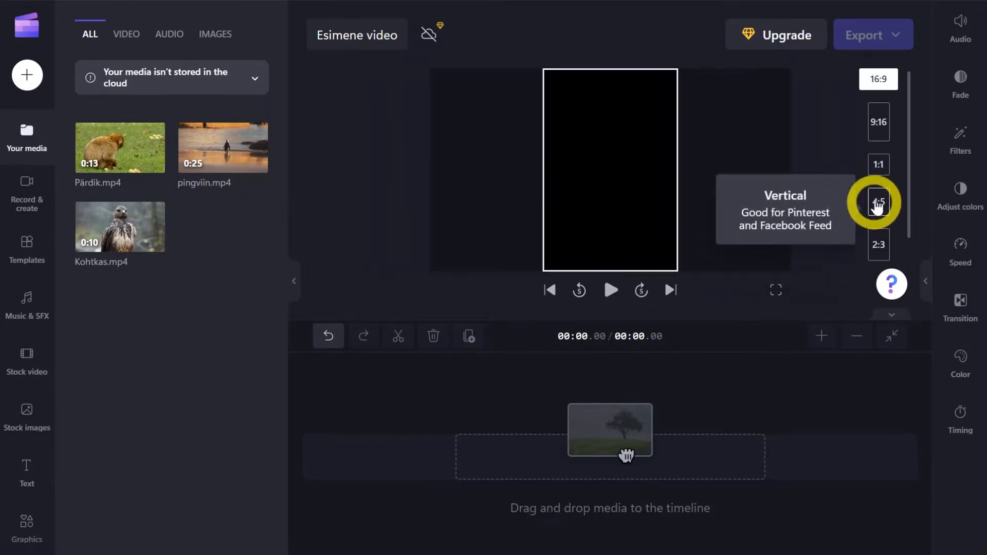
click(878, 112)
click(882, 80)
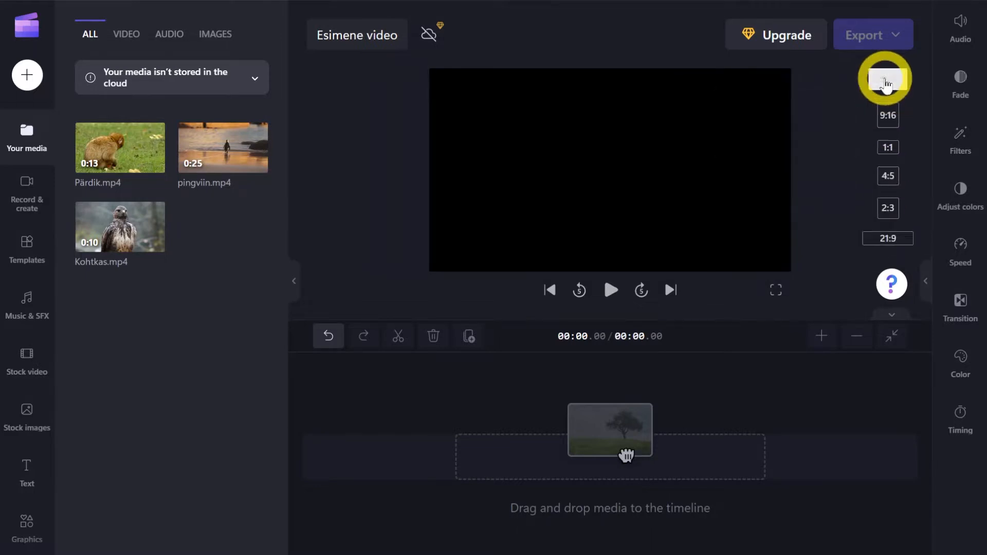
click(525, 80)
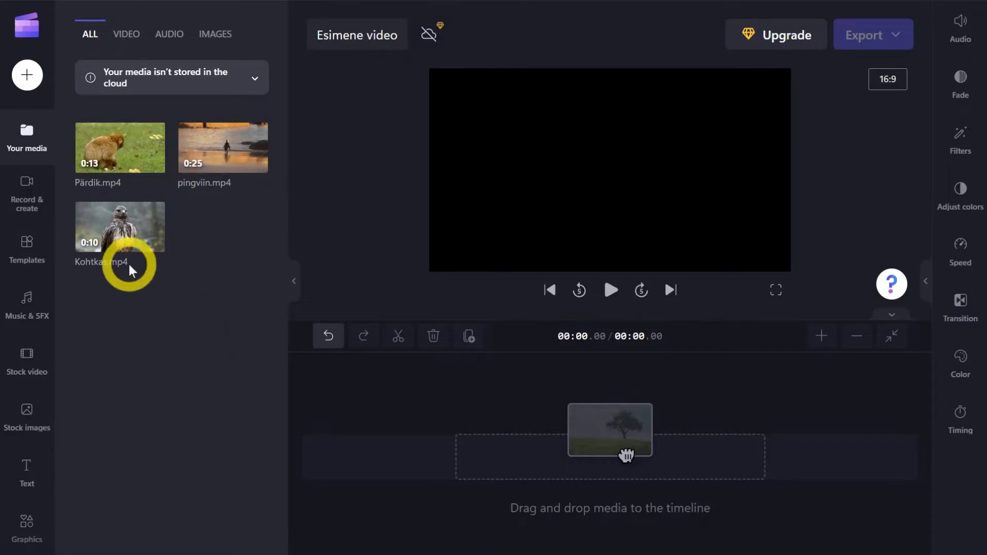
Place Pärdik.mp4 at the start of the timeline and play back its first few seconds.
mouse_move(117, 153)
drag(112, 147, 468, 462)
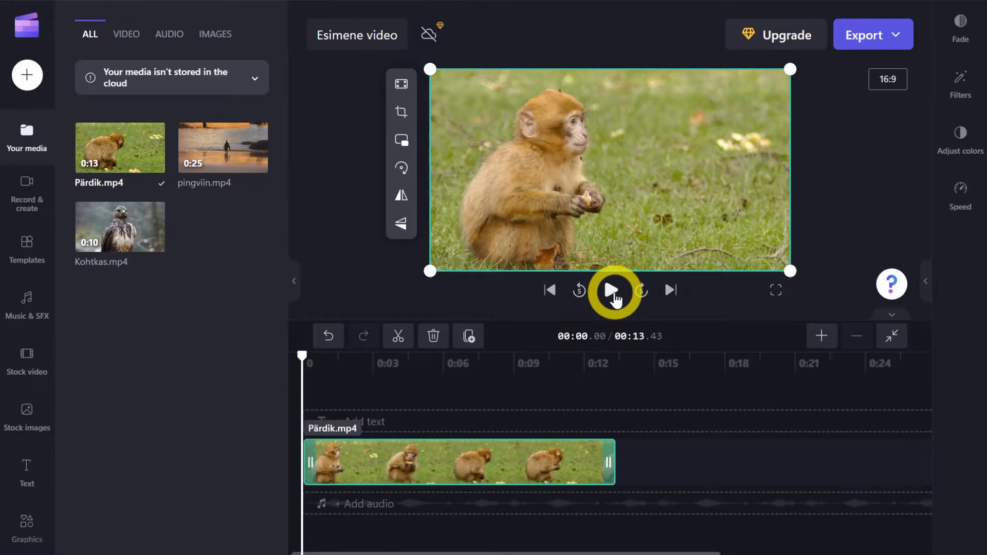
click(612, 291)
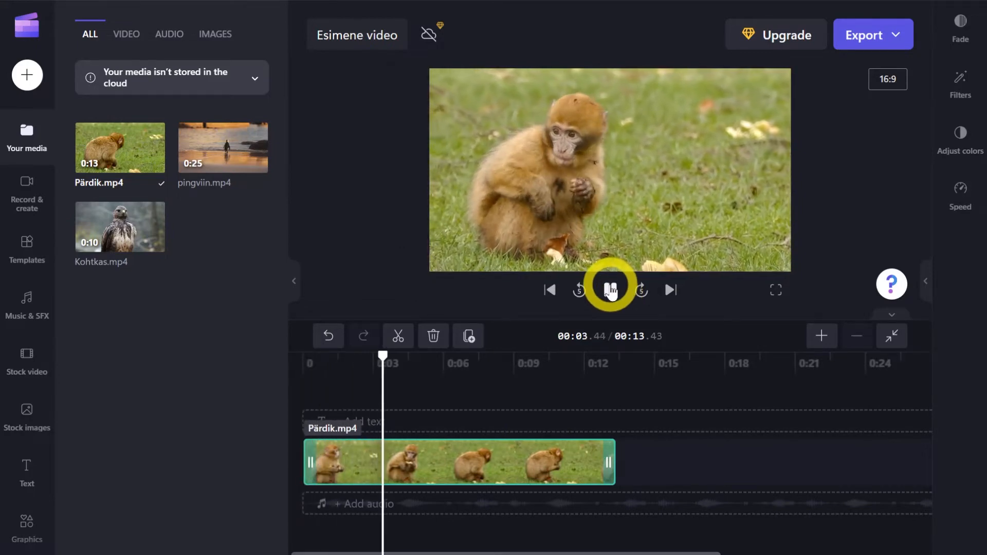
click(611, 292)
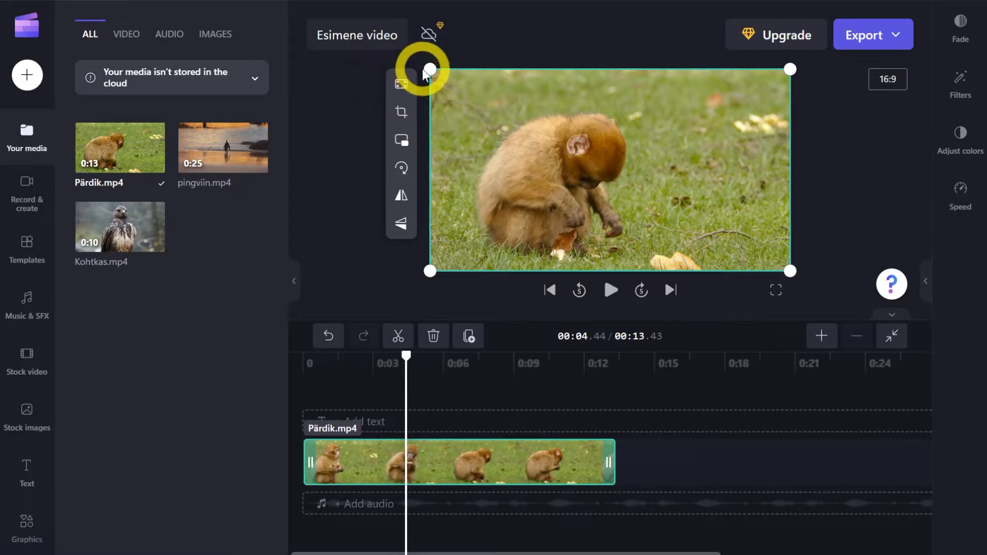
Rotate the Pärdik.mp4 clip in quarter turns through one full revolution and deselect it.
mouse_move(429, 67)
mouse_down()
mouse_move(611, 190)
mouse_move(721, 234)
mouse_move(273, 24)
mouse_move(430, 110)
mouse_move(430, 70)
mouse_up()
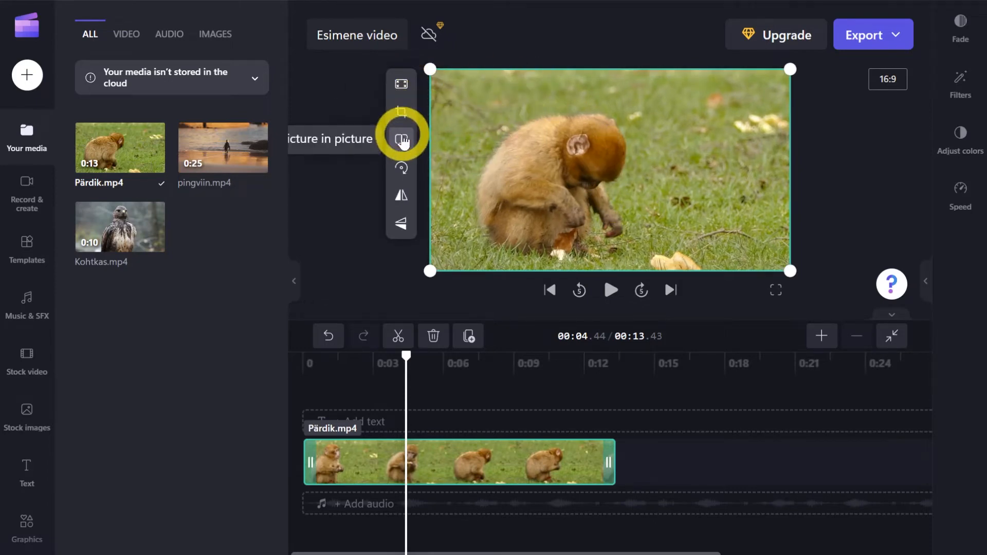
click(403, 171)
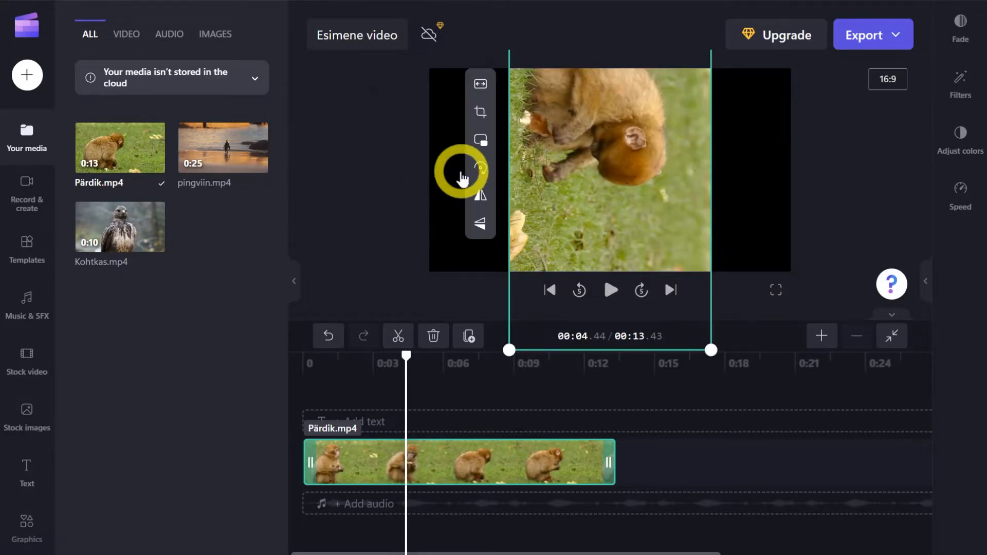
click(484, 166)
click(413, 172)
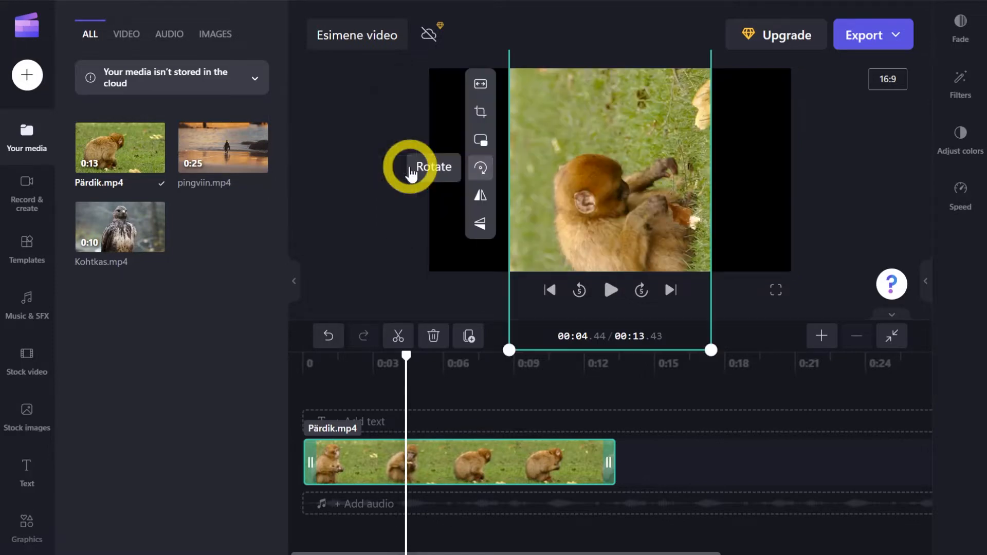
click(480, 164)
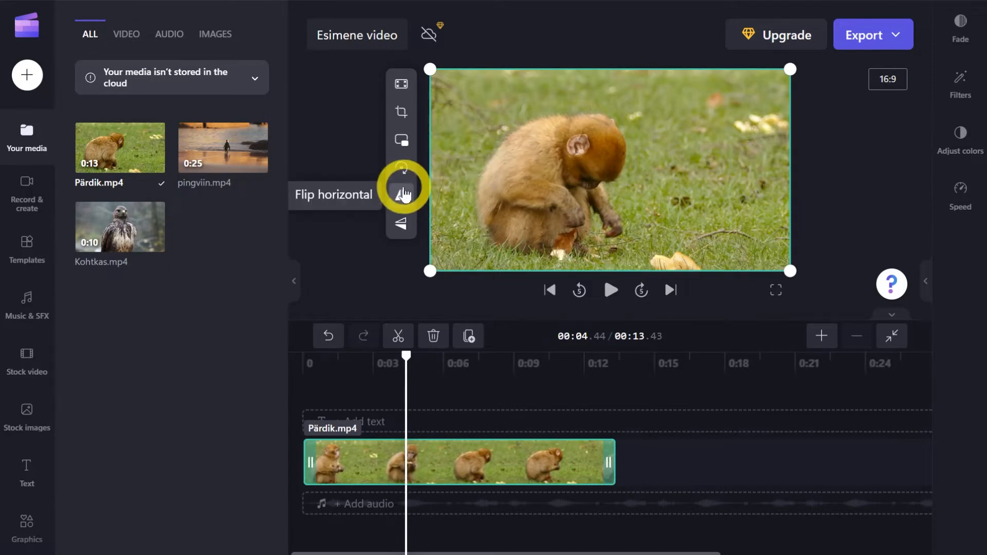
click(364, 272)
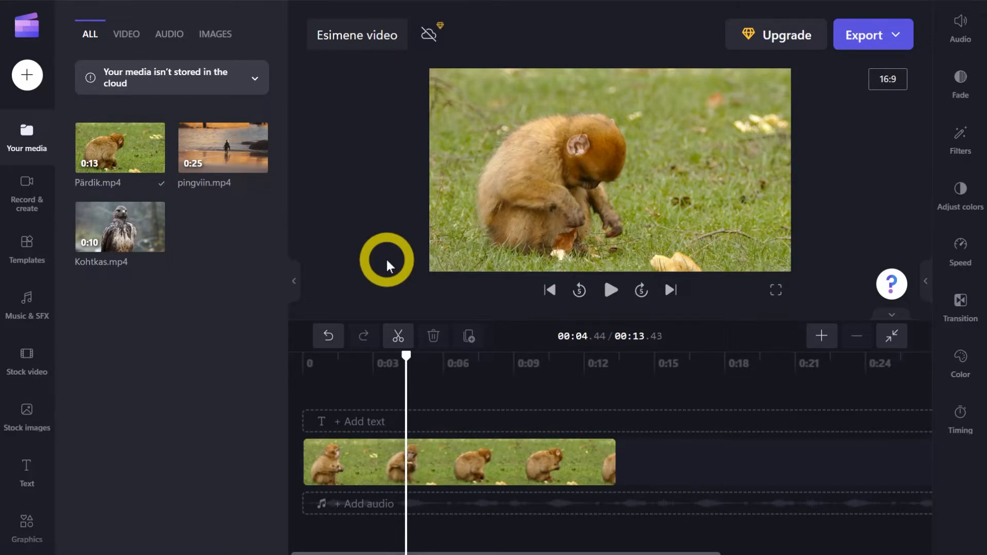
Apply a 1.0 s fade-in to the Pärdik.mp4 clip and check the effect at the clip's beginning.
click(473, 455)
click(502, 463)
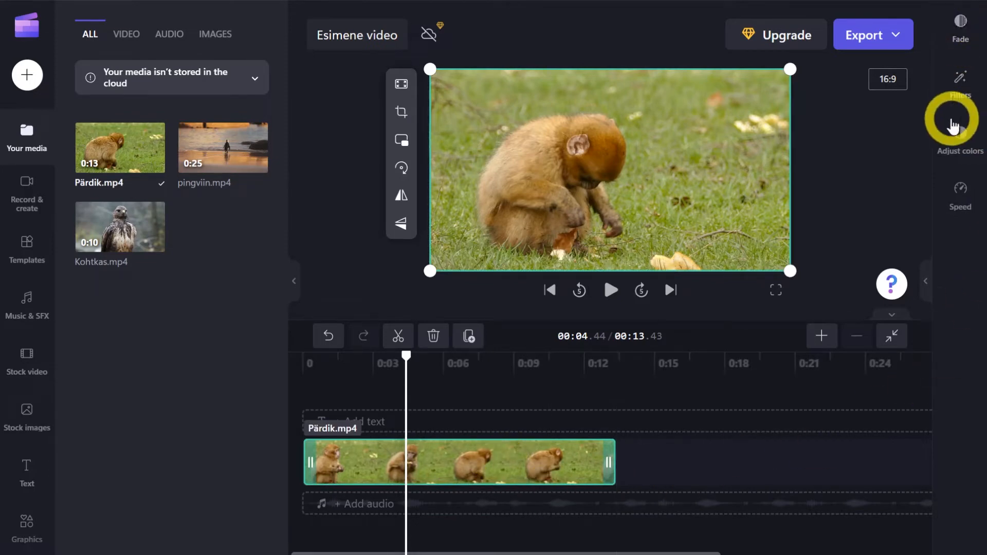
click(962, 24)
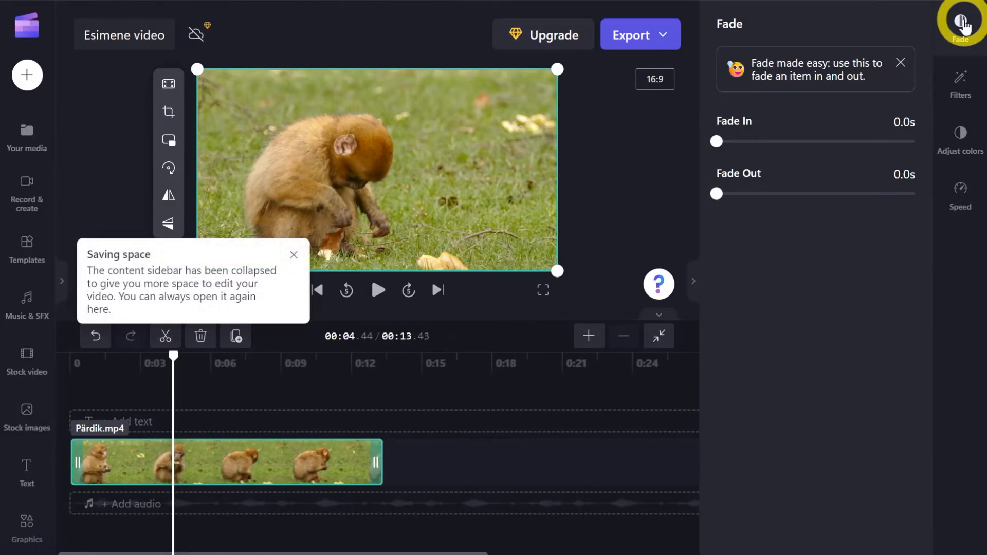
drag(716, 140, 815, 141)
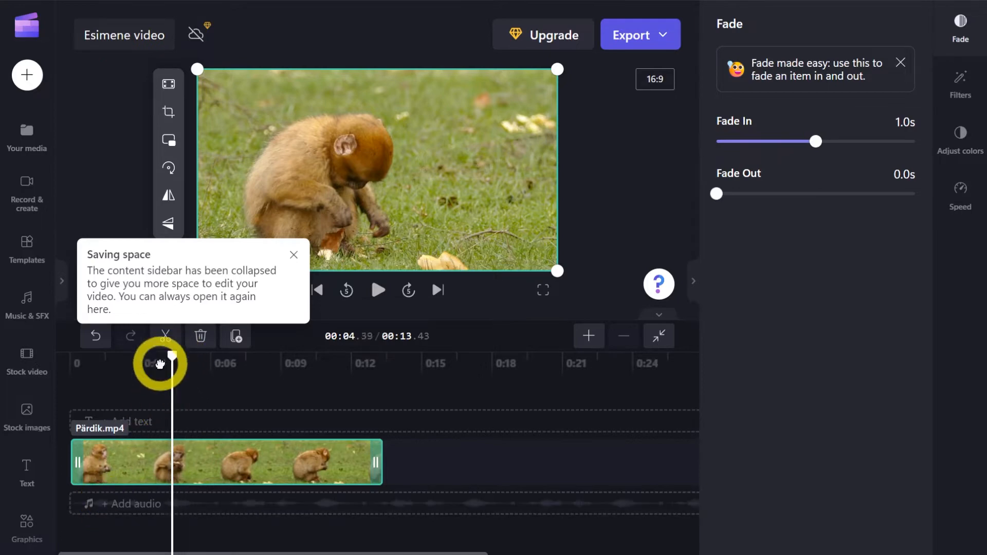
click(85, 374)
drag(83, 375, 105, 373)
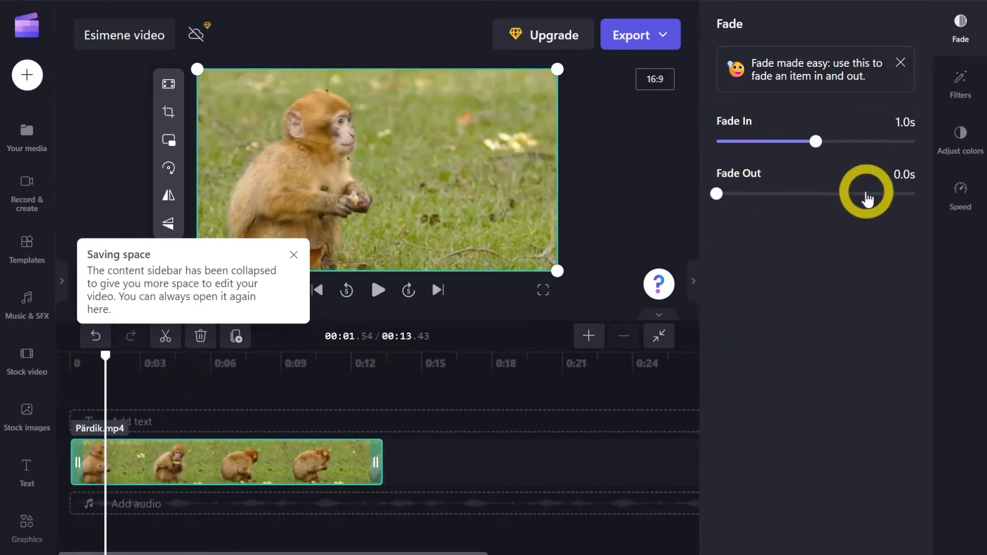
mouse_move(816, 141)
mouse_down()
mouse_move(702, 153)
mouse_move(807, 145)
mouse_up()
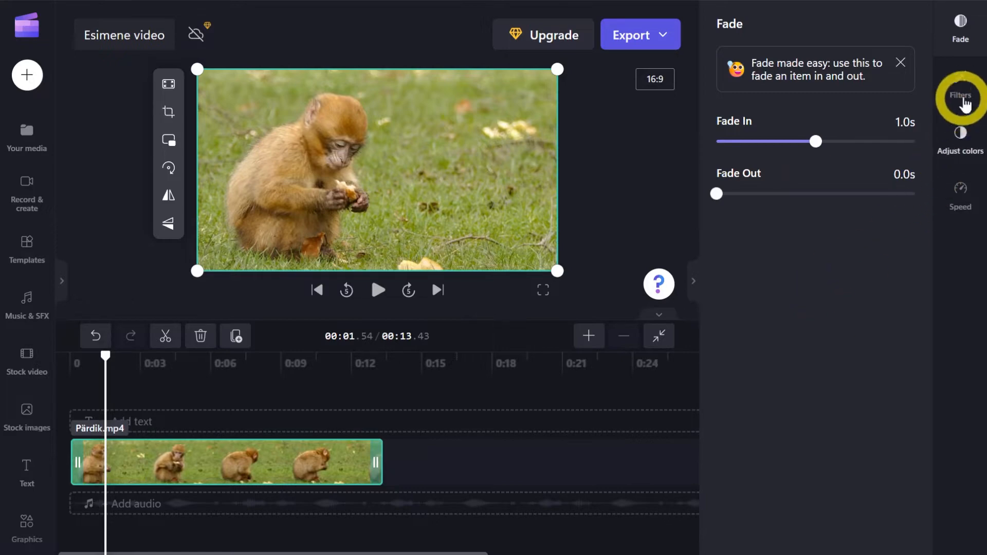
Apply the Old Western filter to the Pärdik.mp4 clip and slightly raise its intensity.
click(963, 84)
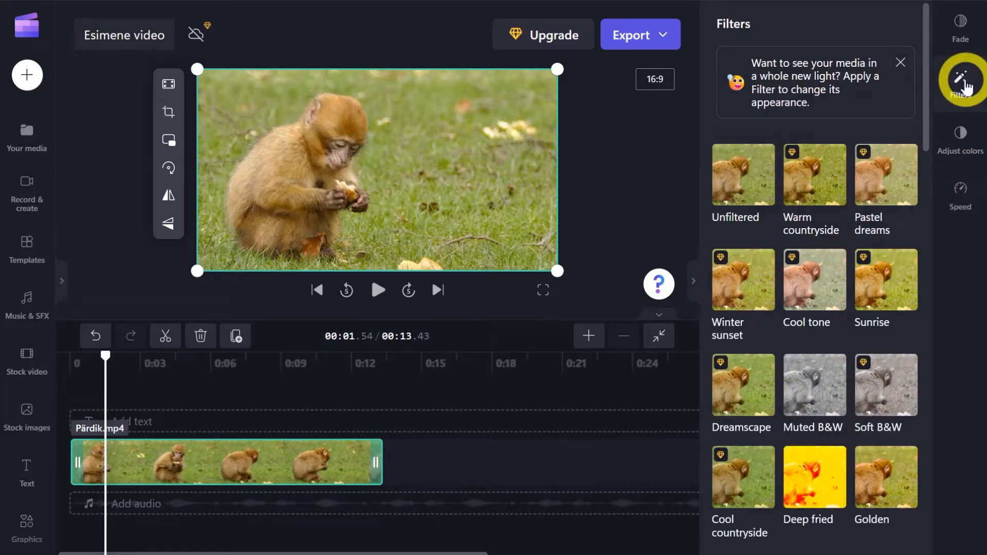
mouse_move(791, 152)
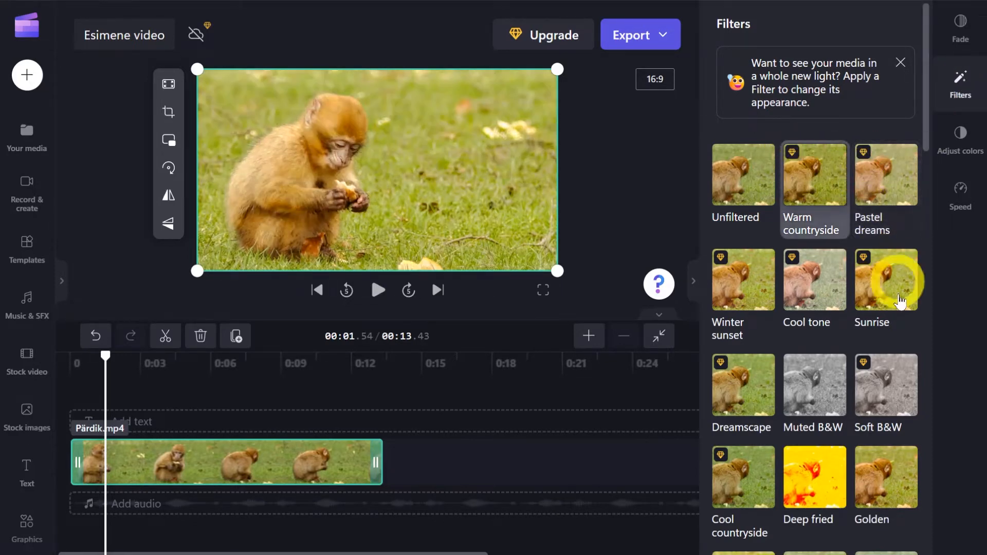
scroll(871, 321, down, 4)
scroll(867, 332, down, 3)
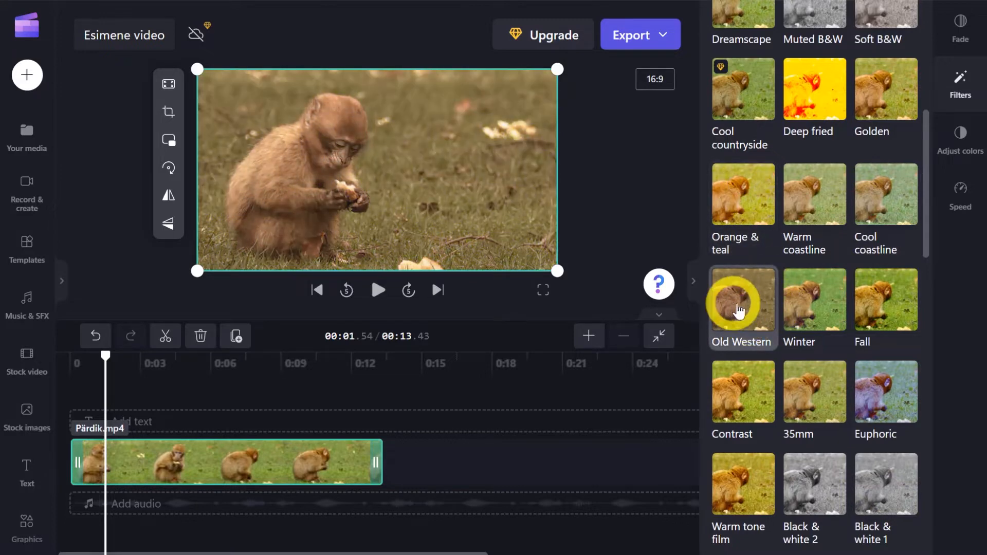
click(746, 310)
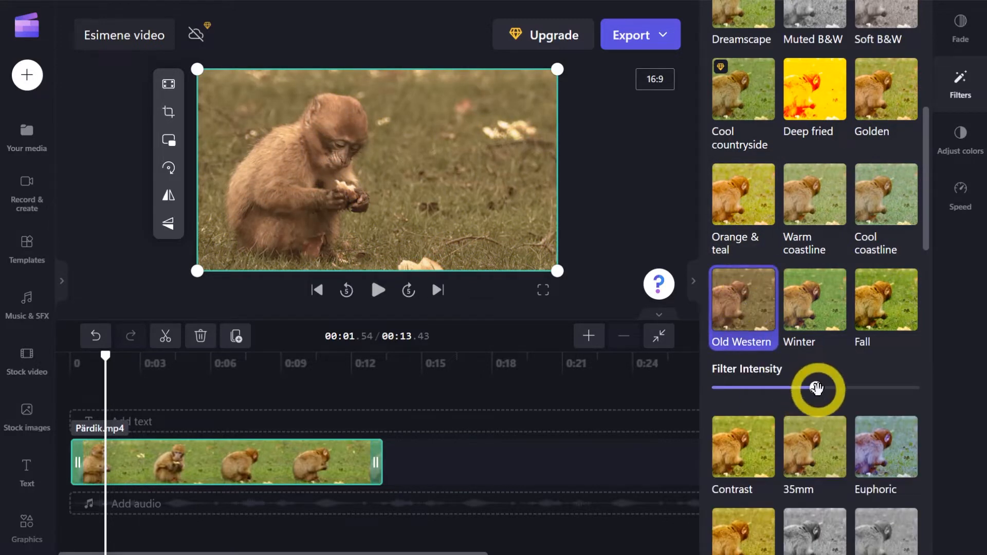
mouse_move(819, 388)
mouse_down()
mouse_move(921, 390)
mouse_move(732, 390)
mouse_move(825, 389)
mouse_up()
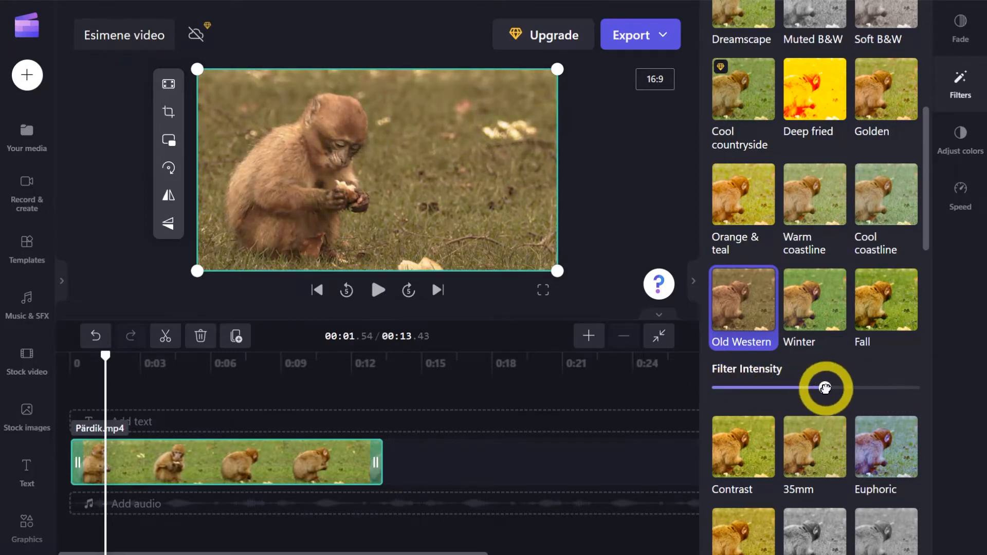
scroll(868, 337, up, 7)
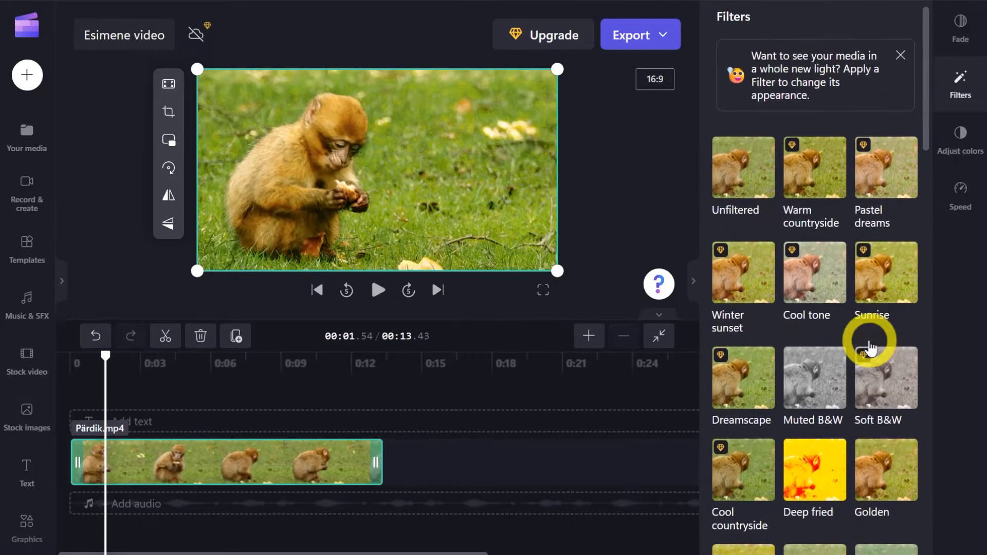
click(756, 184)
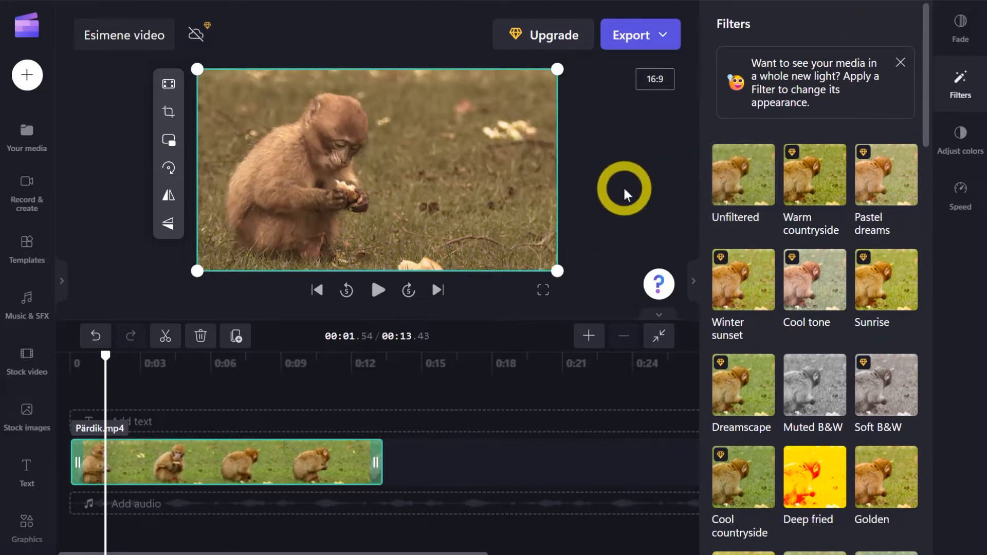
Raise the Pärdik.mp4 clip's temperature and contrast very slightly and look at its speed options.
click(971, 144)
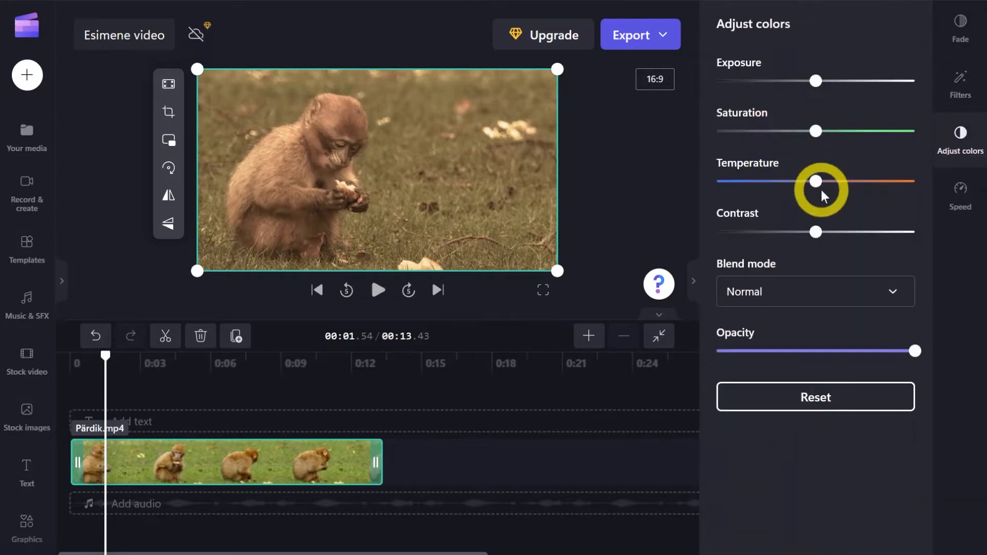
mouse_move(831, 183)
mouse_down()
mouse_move(906, 182)
mouse_move(757, 189)
mouse_move(818, 182)
mouse_up()
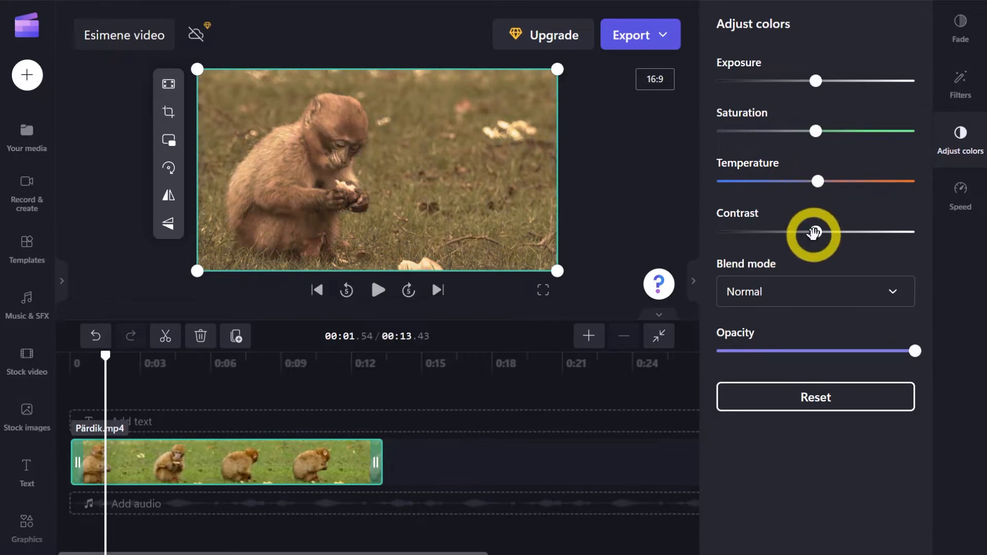
mouse_move(815, 233)
mouse_down()
mouse_move(723, 238)
mouse_move(895, 234)
mouse_move(809, 239)
mouse_move(816, 234)
mouse_up()
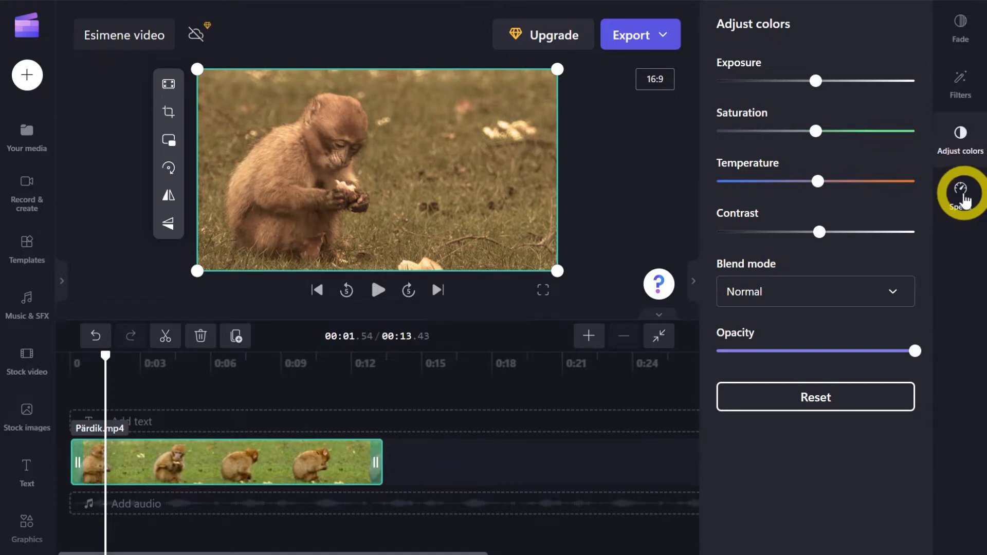
click(961, 193)
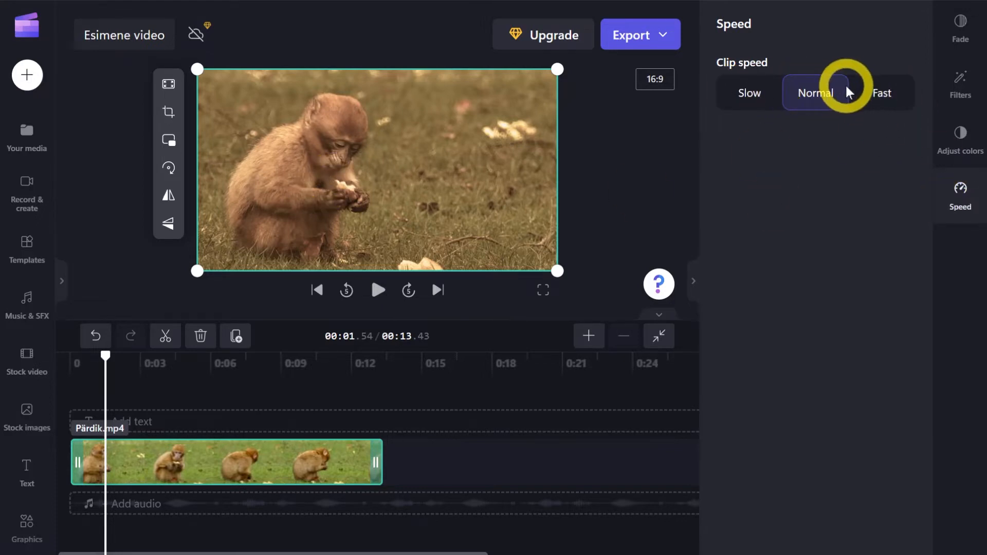
click(971, 197)
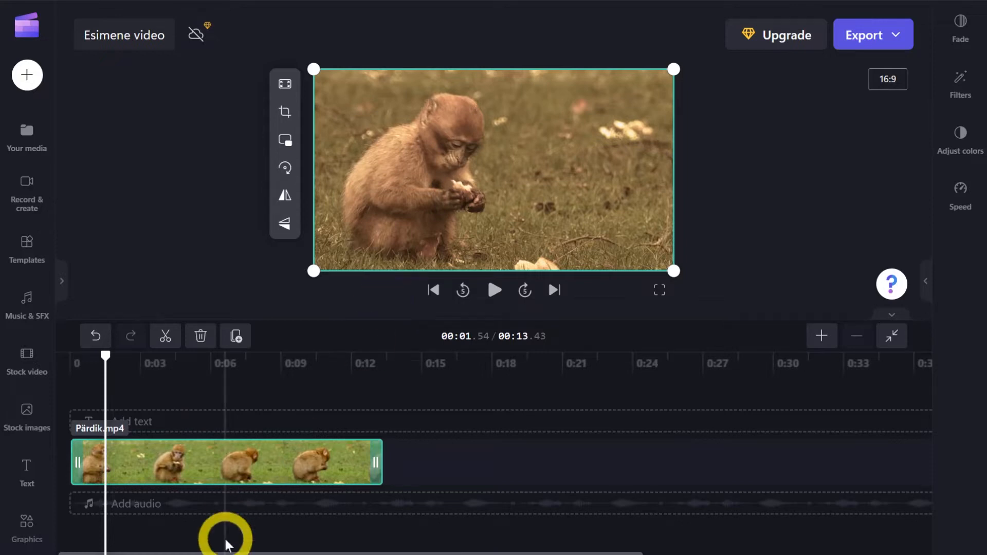
Trim the Pärdik.mp4 clip's start to about 5.6 s and its end to about 10.8 s on the timeline.
drag(77, 458, 207, 456)
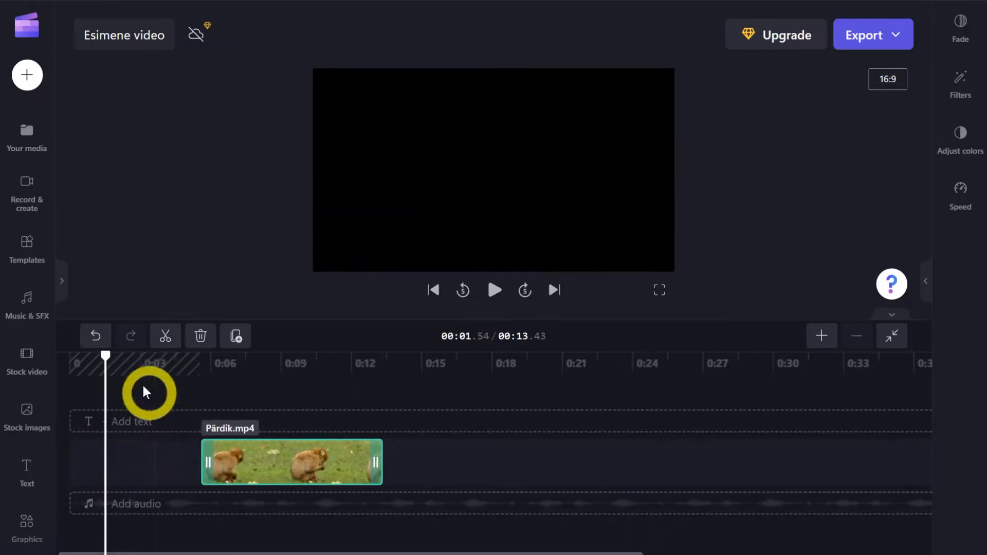
mouse_move(131, 452)
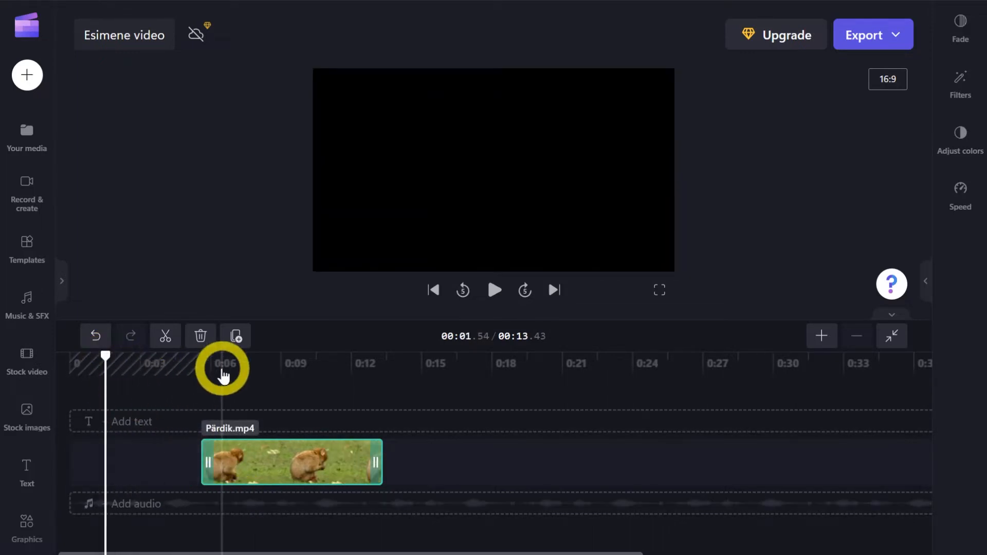
drag(221, 371, 273, 362)
drag(375, 462, 321, 458)
click(379, 546)
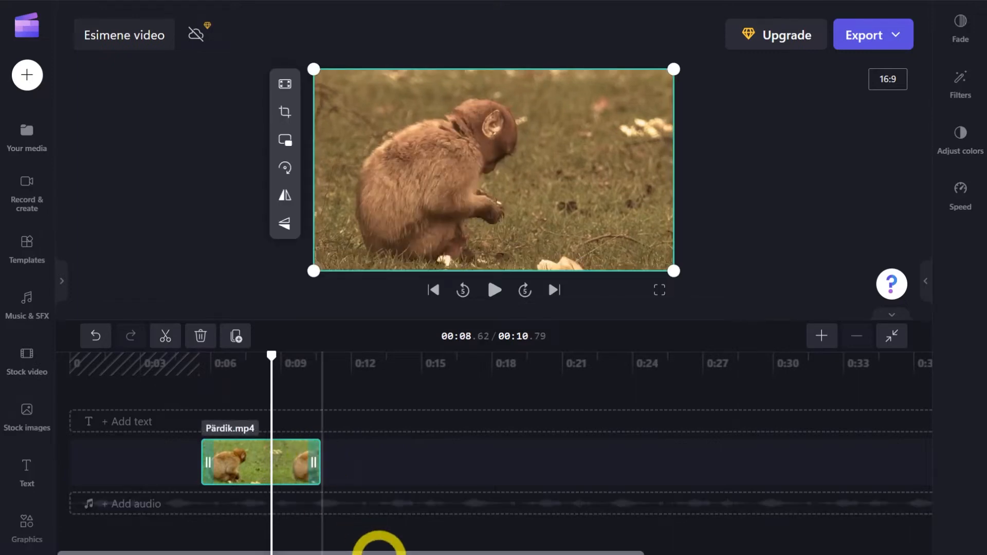
Extend the trimmed end and start of the Pärdik.mp4 clip back to its full length.
drag(320, 463, 452, 483)
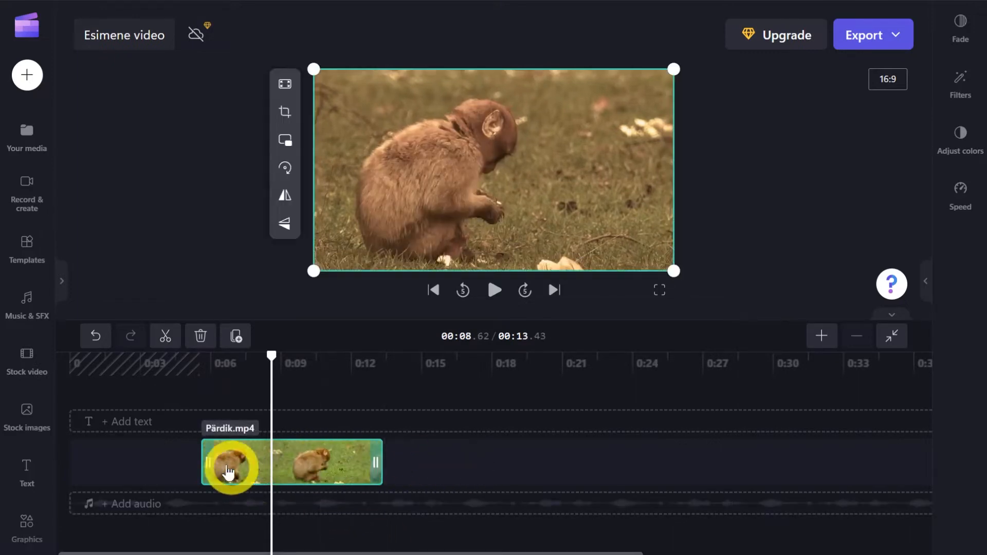
drag(208, 460, 33, 465)
click(242, 471)
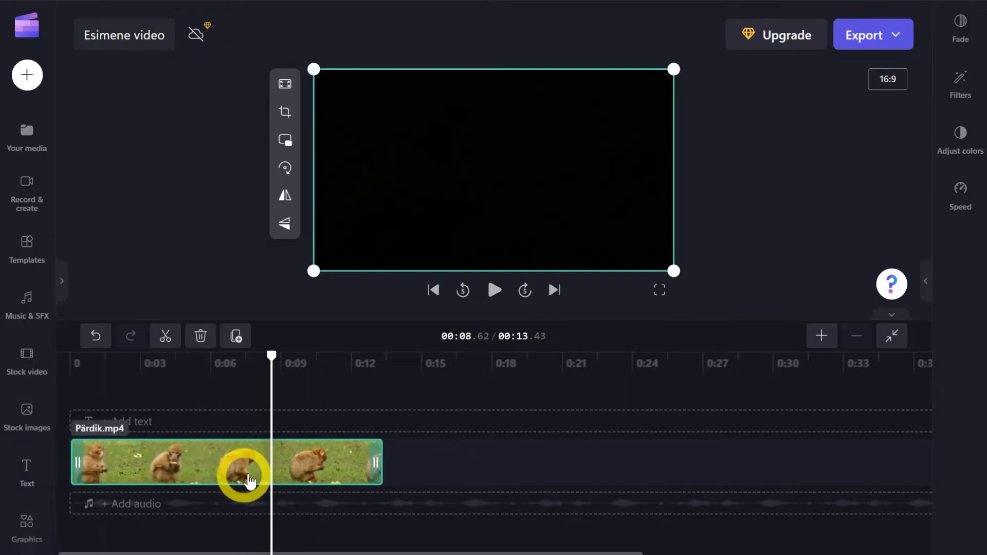
Split the Pärdik.mp4 clip at 00:05.25.
click(270, 353)
drag(275, 368, 228, 362)
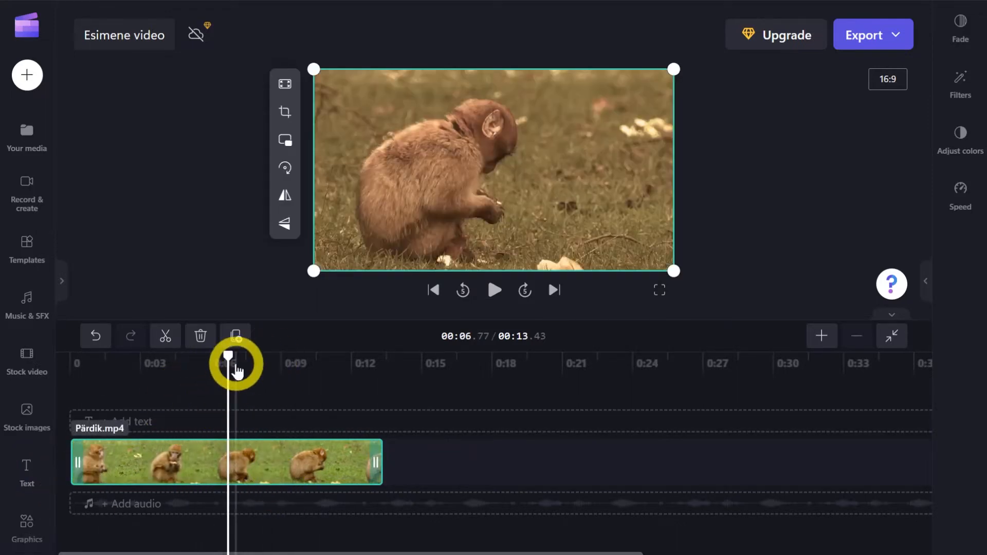
drag(229, 357, 192, 367)
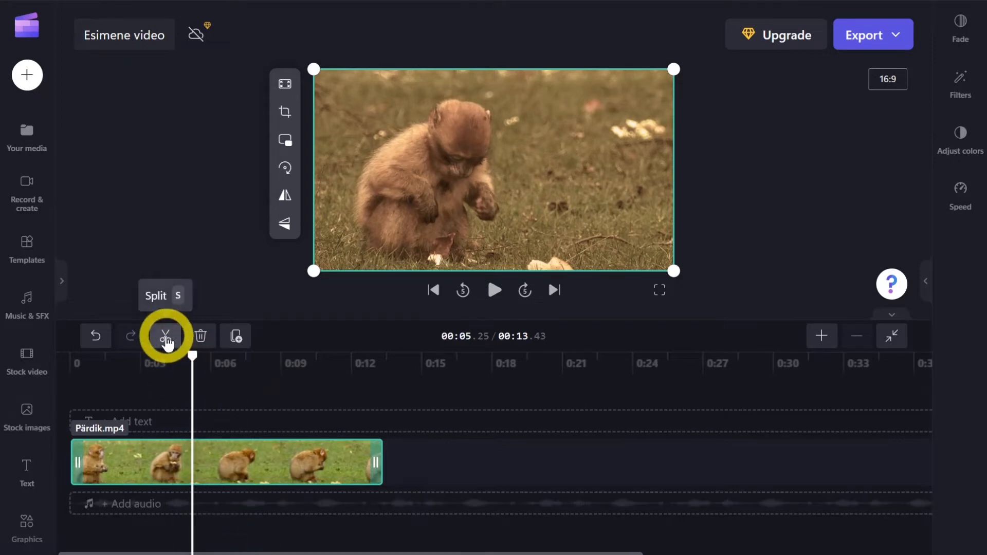
click(165, 337)
Select the two Pärdik.mp4 parts in turn and move the second one along the timeline to start at about 19 s.
click(139, 463)
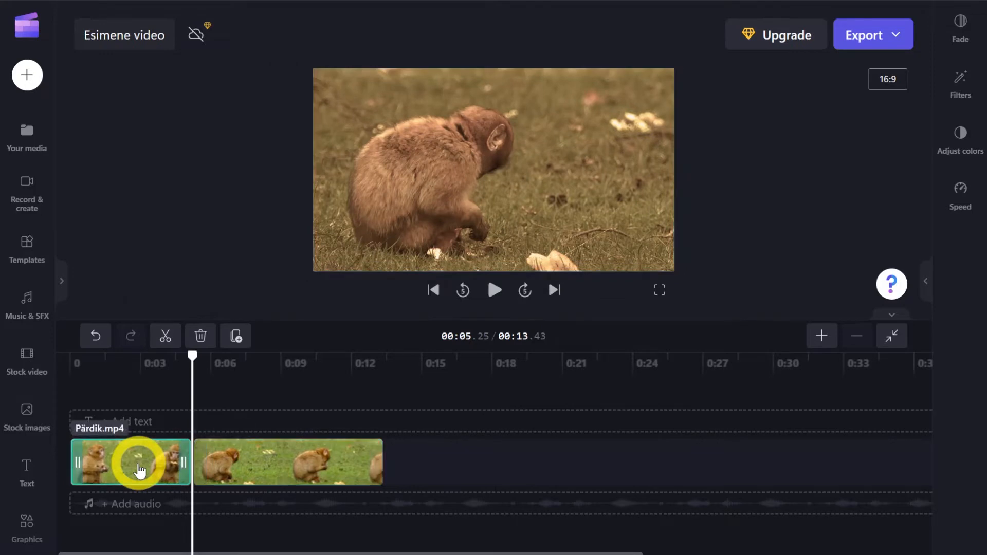
click(258, 458)
click(132, 458)
click(293, 462)
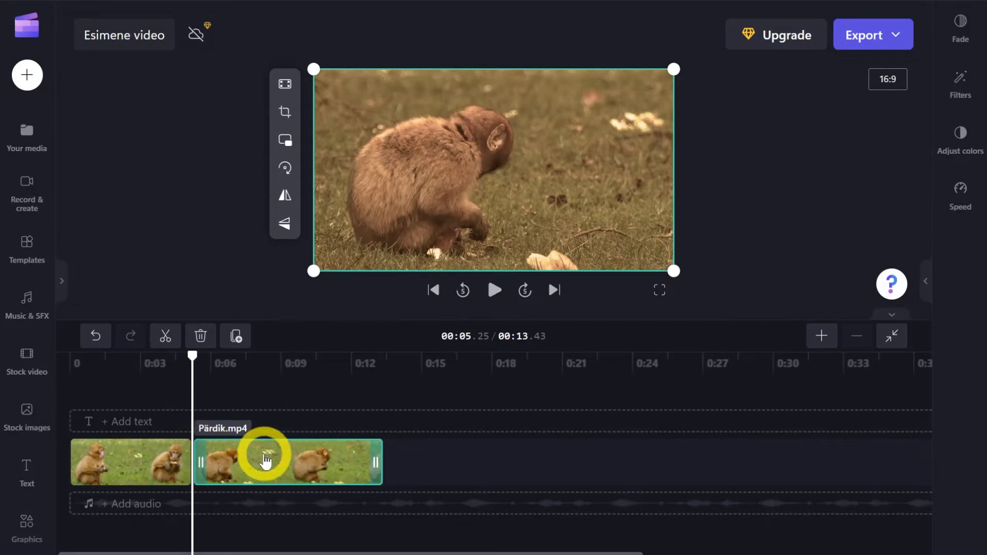
drag(264, 459, 585, 463)
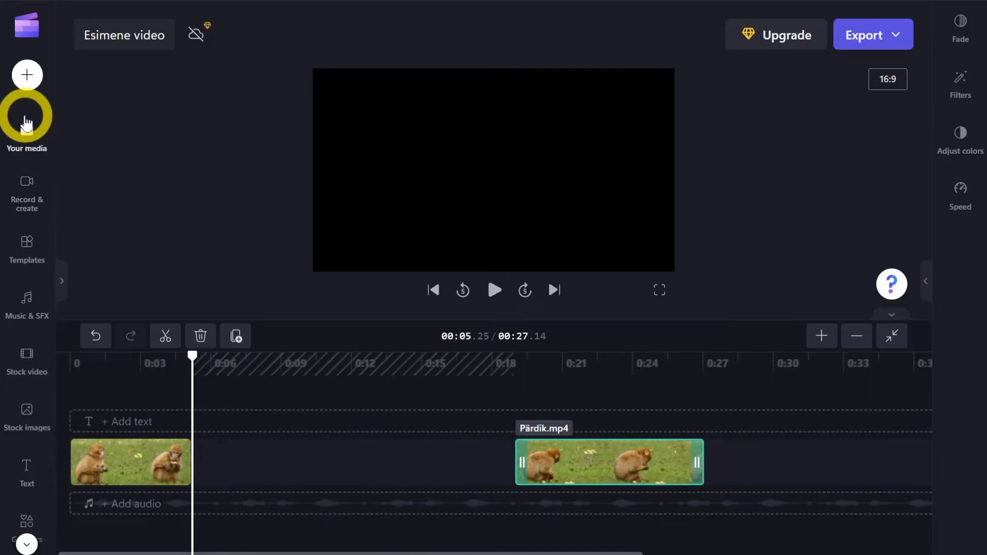
Insert Kohtkas.mp4 directly after the first Pärdik.mp4 part, move the second part up against it, and scrub across the first cut.
click(29, 129)
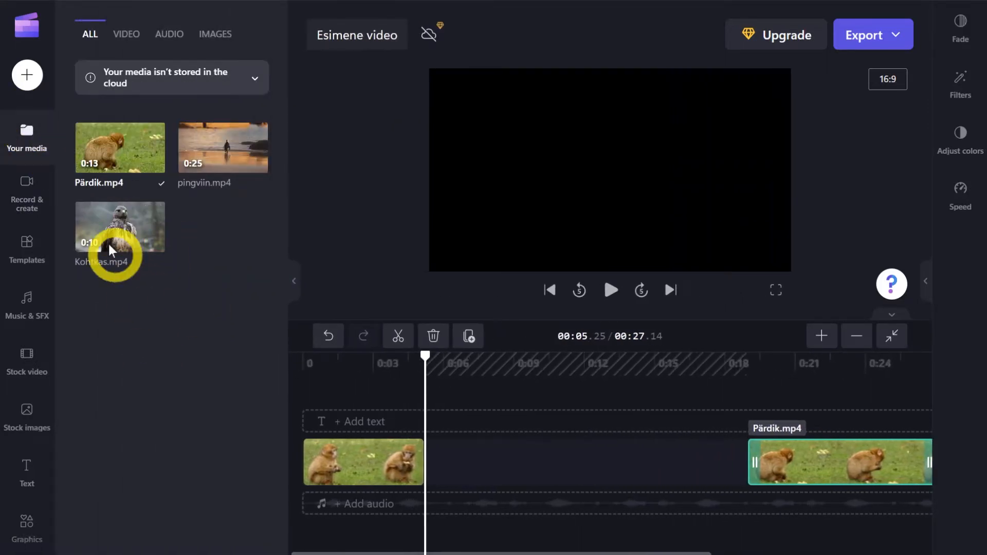
mouse_move(101, 222)
drag(100, 222, 450, 459)
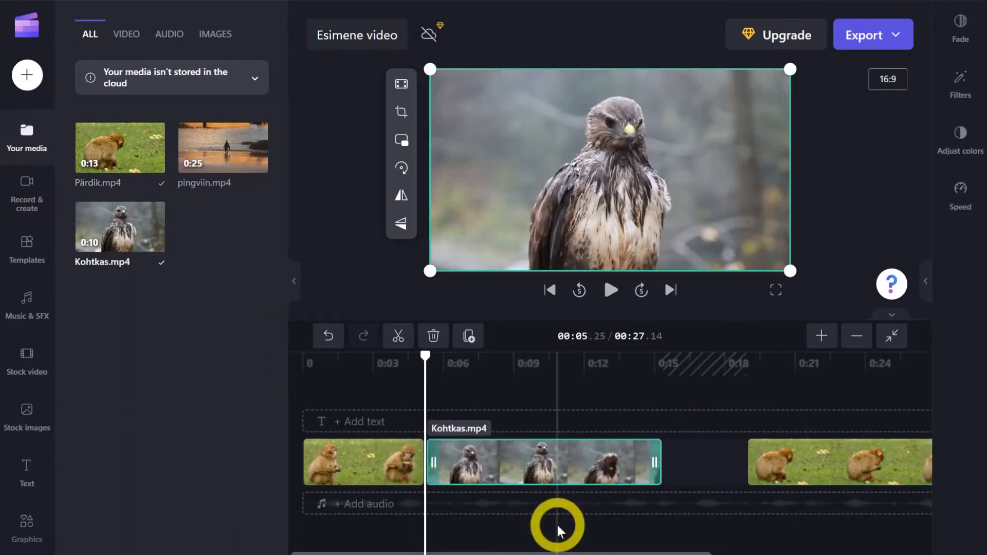
drag(838, 478, 581, 458)
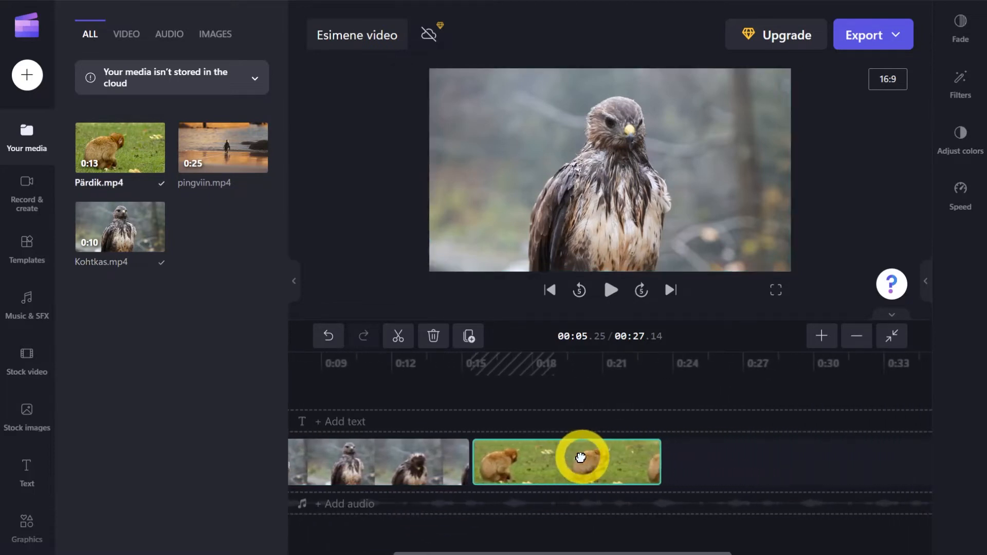
drag(564, 552, 396, 554)
drag(425, 356, 260, 366)
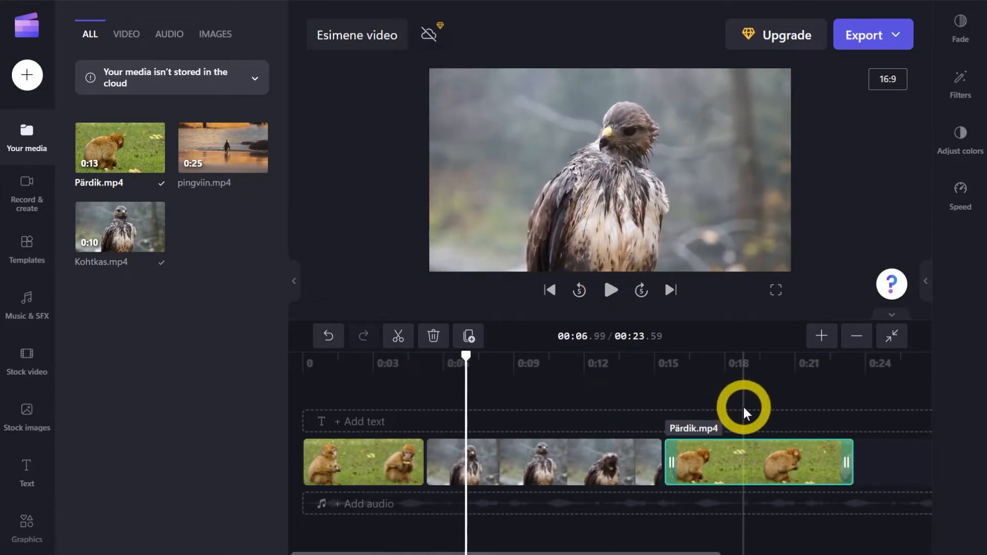
Undo the last edit, add a transition between the first Pärdik.mp4 part and Kohtkas.mp4, and play it back.
key(ctrl+z)
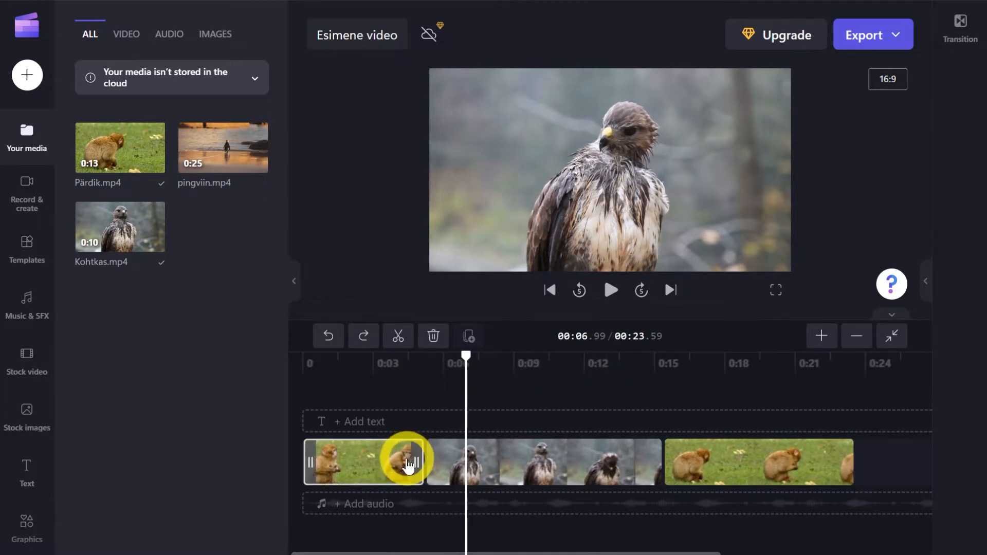
click(448, 457)
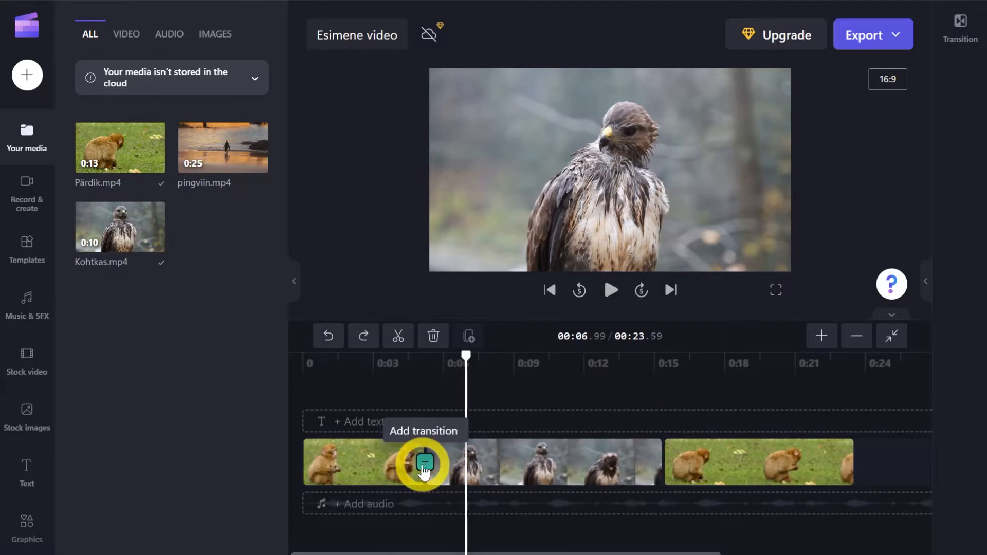
click(454, 401)
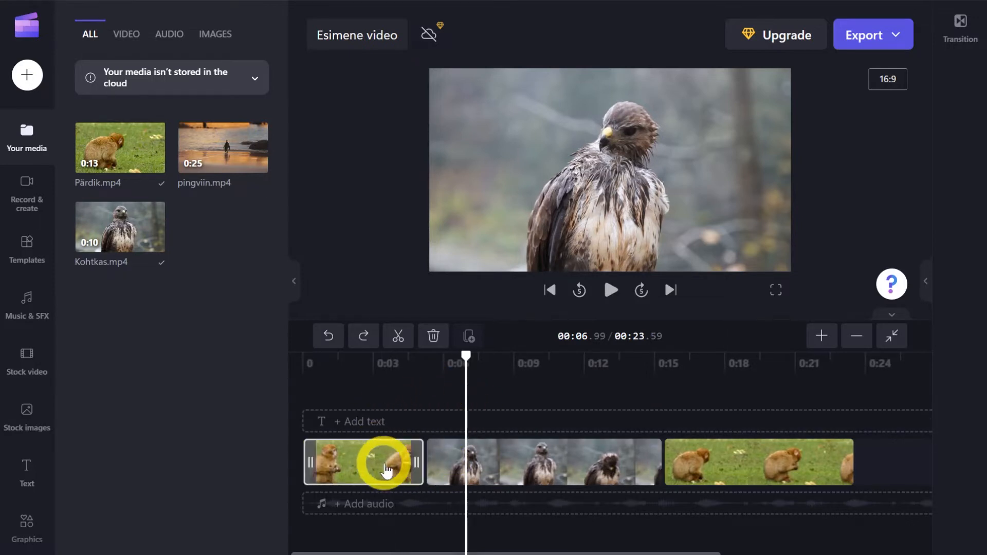
click(440, 466)
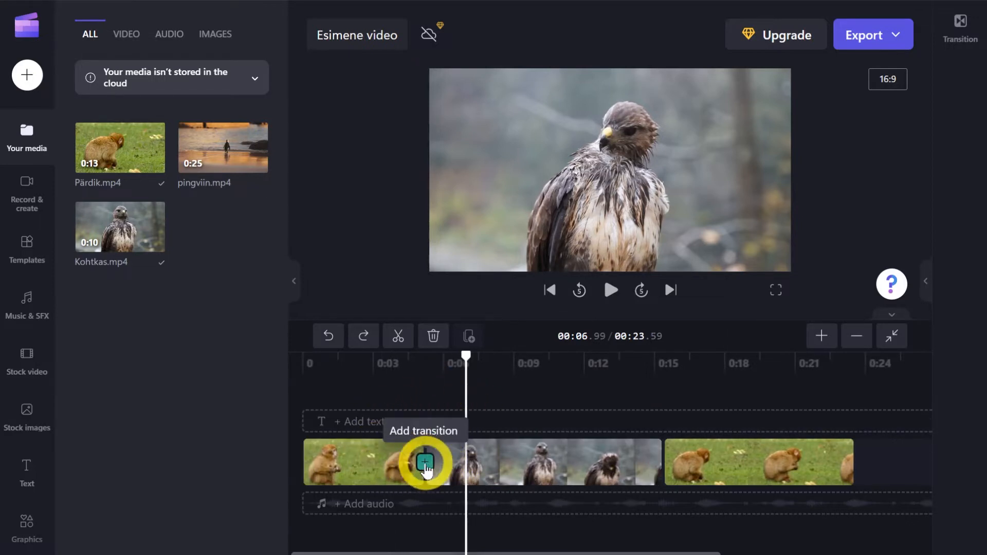
click(425, 464)
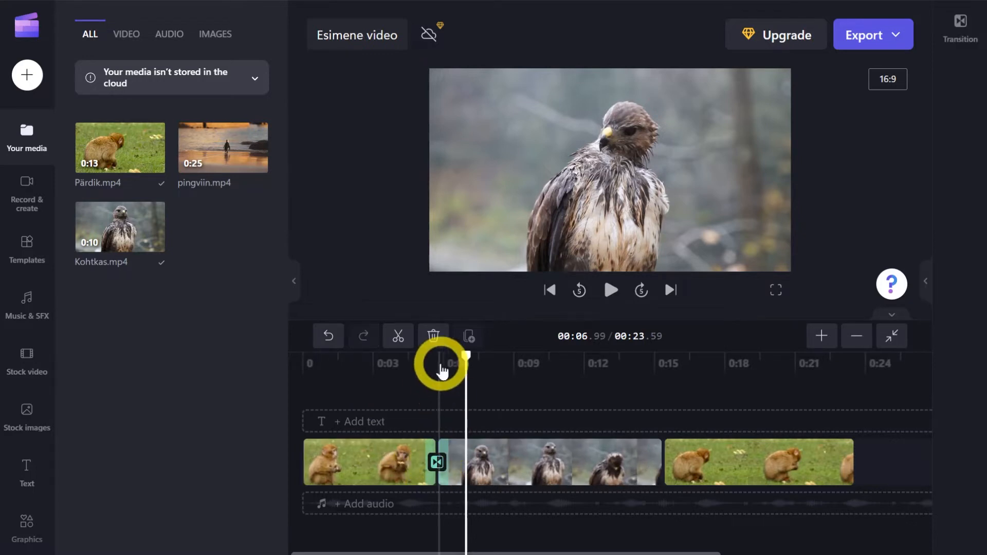
drag(466, 357, 412, 360)
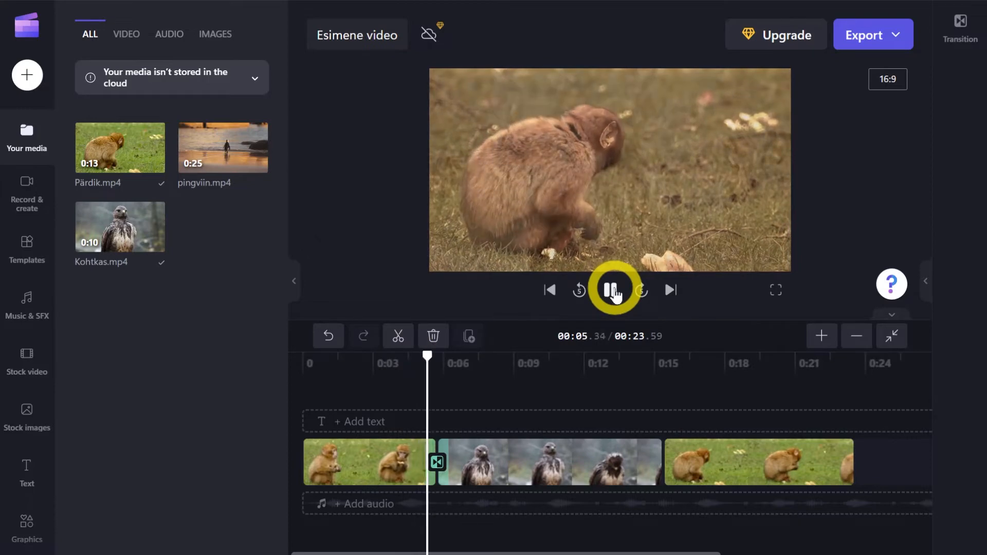
click(612, 292)
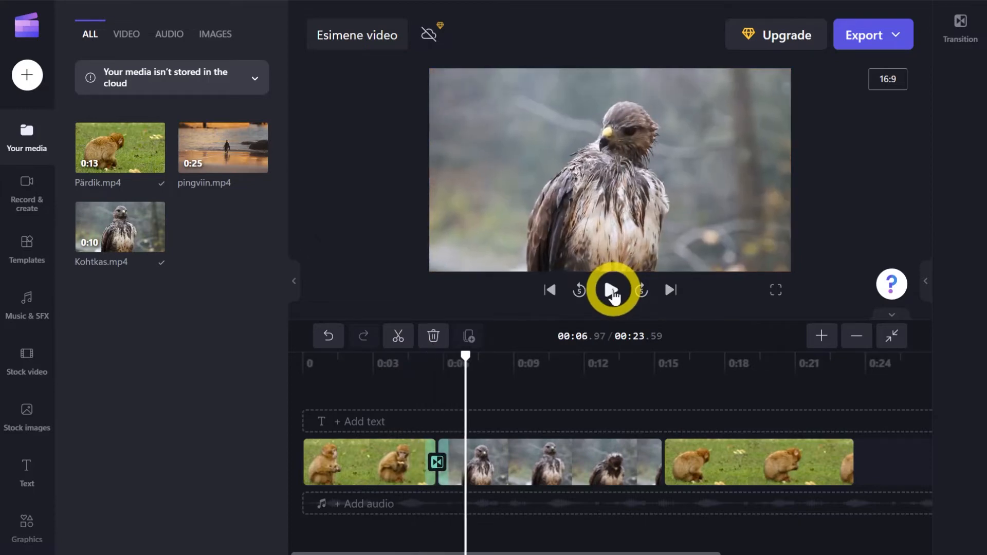
Change the transition between the first Pärdik.mp4 part and Kohtkas.mp4 to Tiles, with a duration of 2.01 s.
click(437, 463)
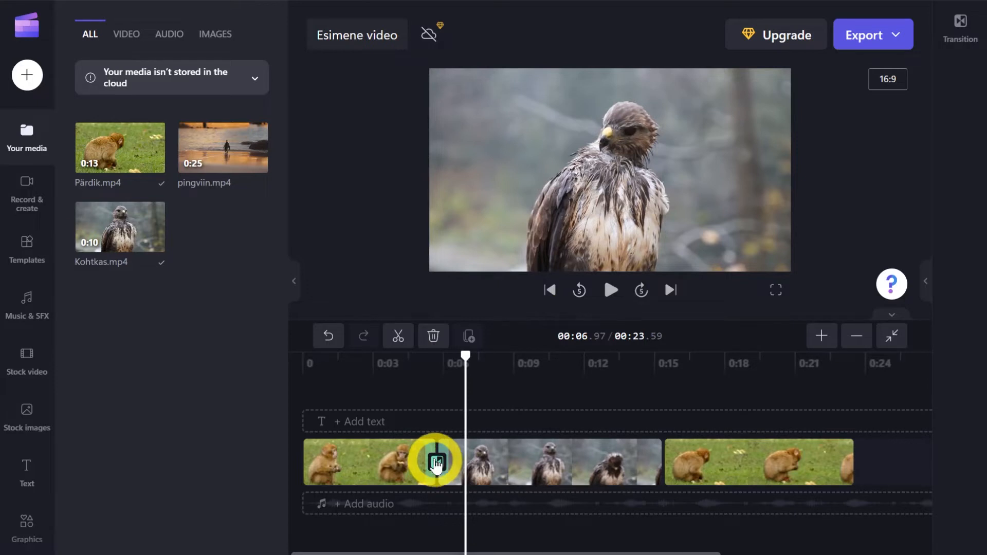
click(962, 34)
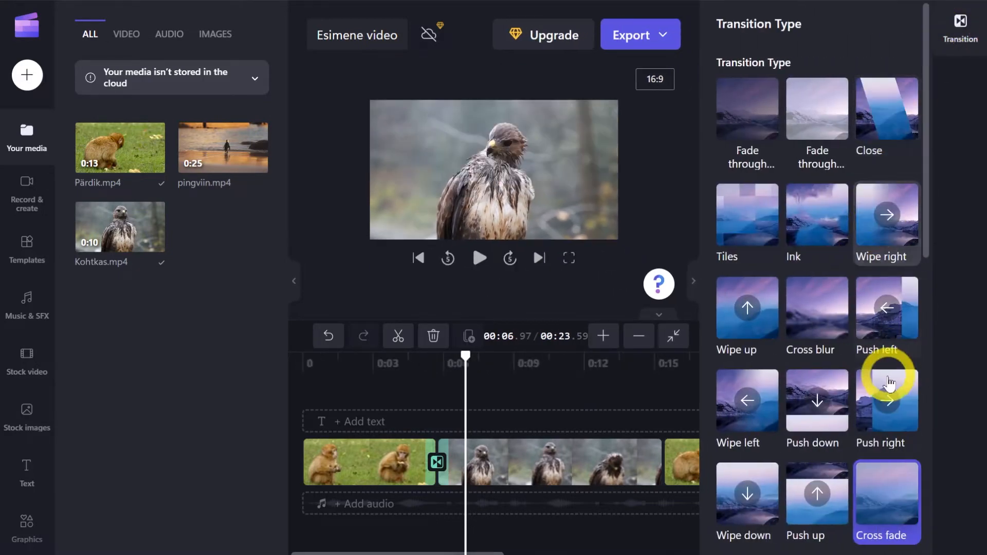
scroll(882, 423, down, 1)
scroll(806, 409, up, 1)
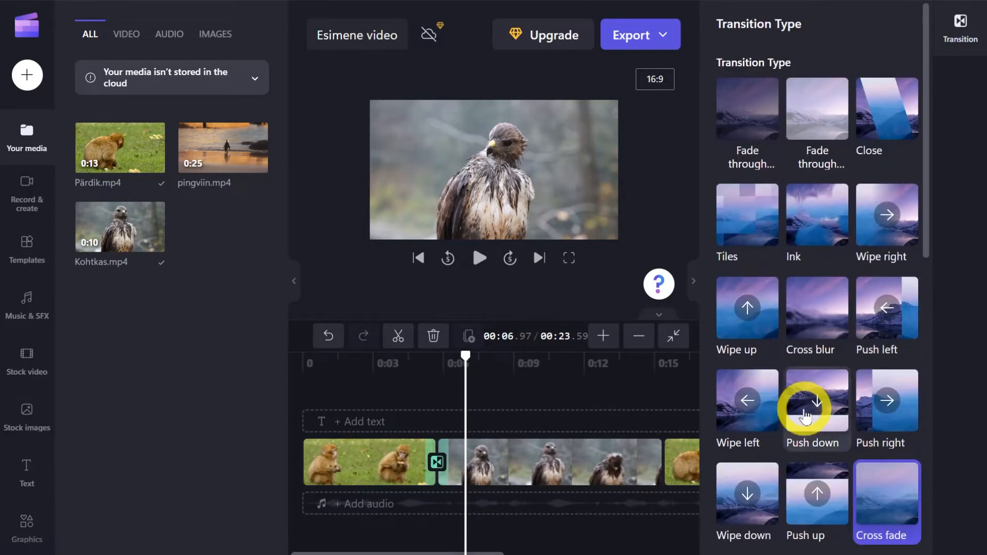
click(749, 215)
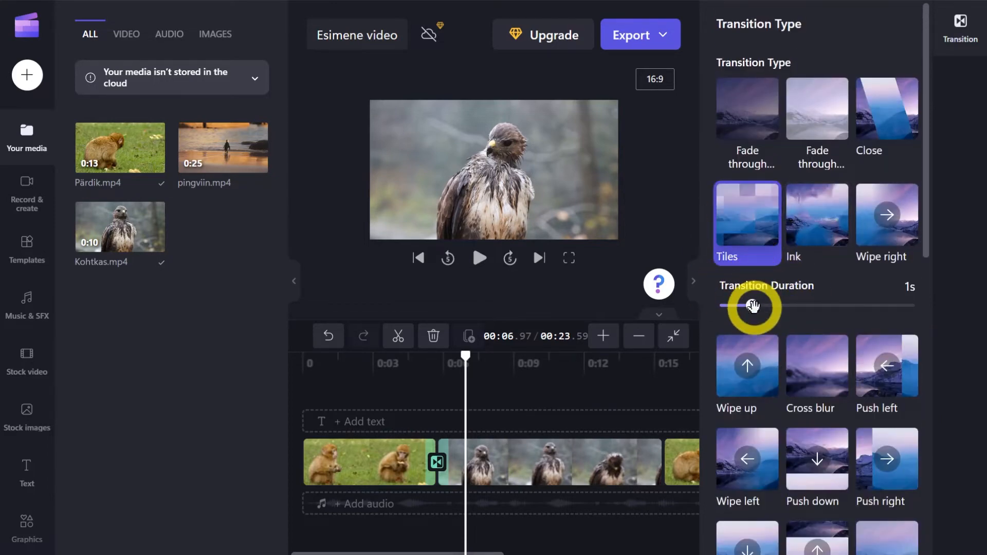
mouse_move(754, 306)
mouse_down()
mouse_move(840, 305)
mouse_move(792, 307)
mouse_move(793, 317)
mouse_up()
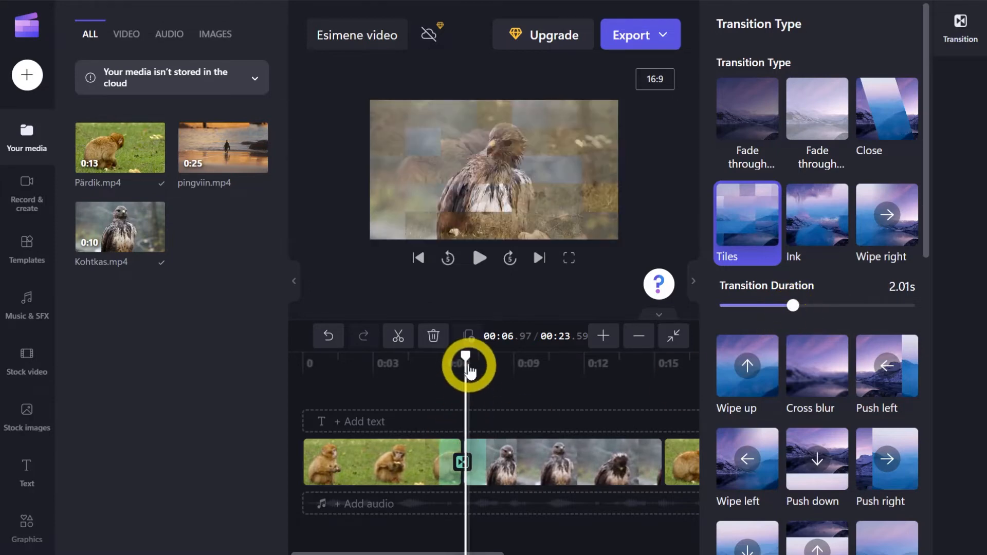
Play back the Tiles transition starting shortly before the cut, at about 00:04.78, and close the transition settings.
drag(466, 359, 414, 357)
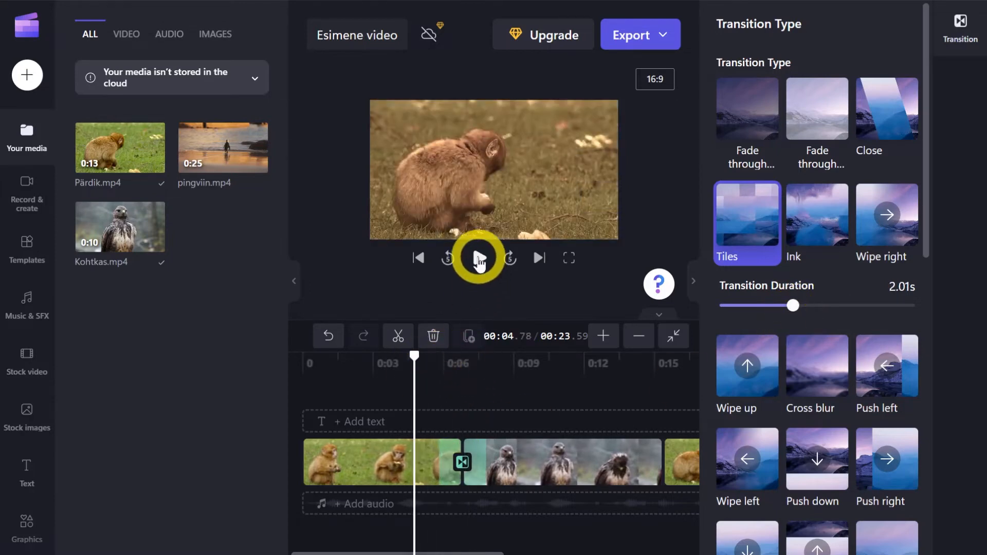
click(478, 259)
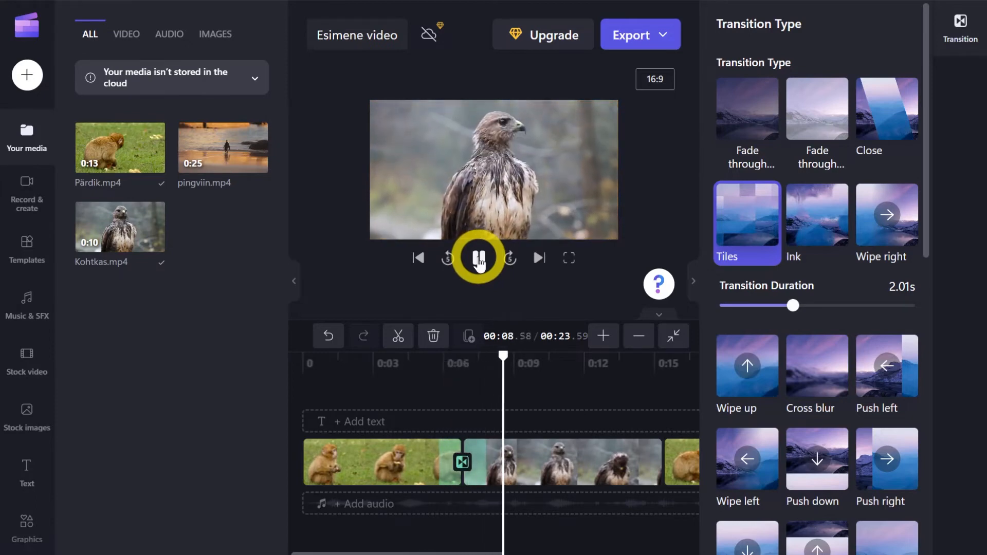
click(479, 259)
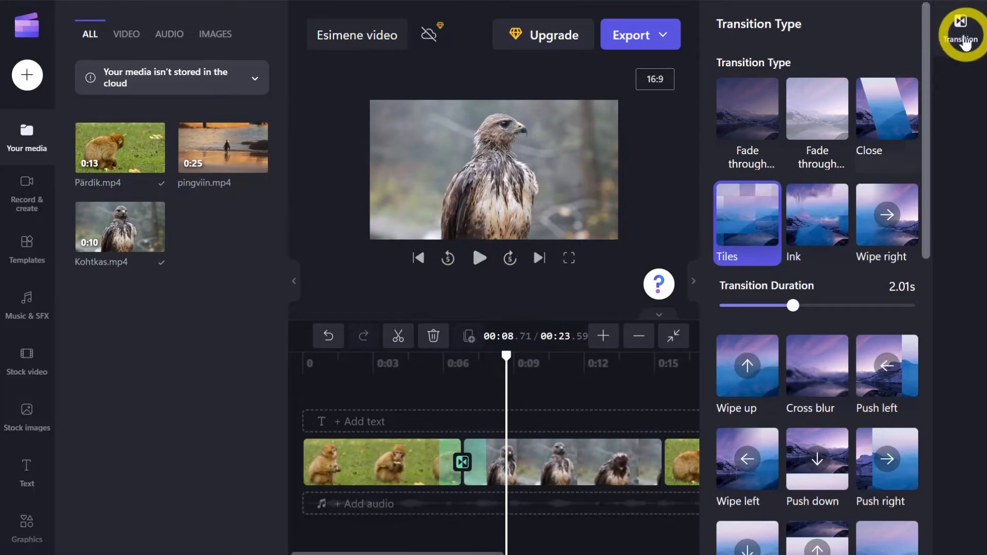
click(963, 32)
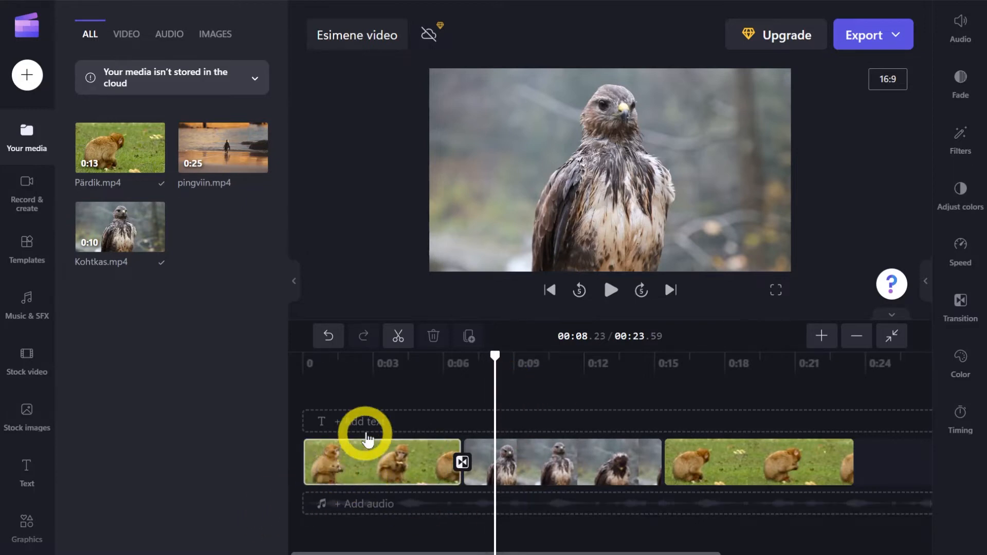
Add pingviin.mp4 on a track above the other clips from the start, and shrink it into a small overlay in the frame's upper right corner.
mouse_move(220, 149)
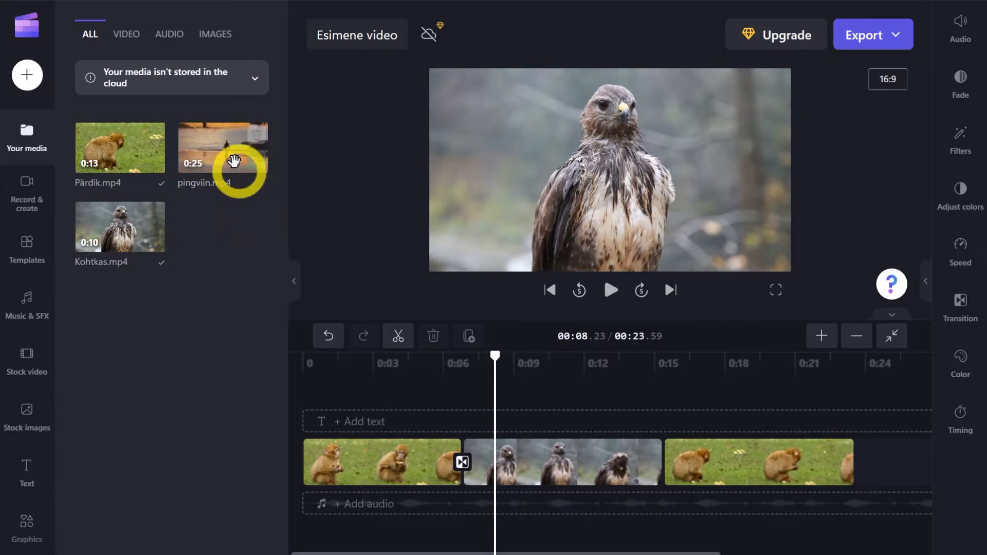
drag(211, 158, 320, 424)
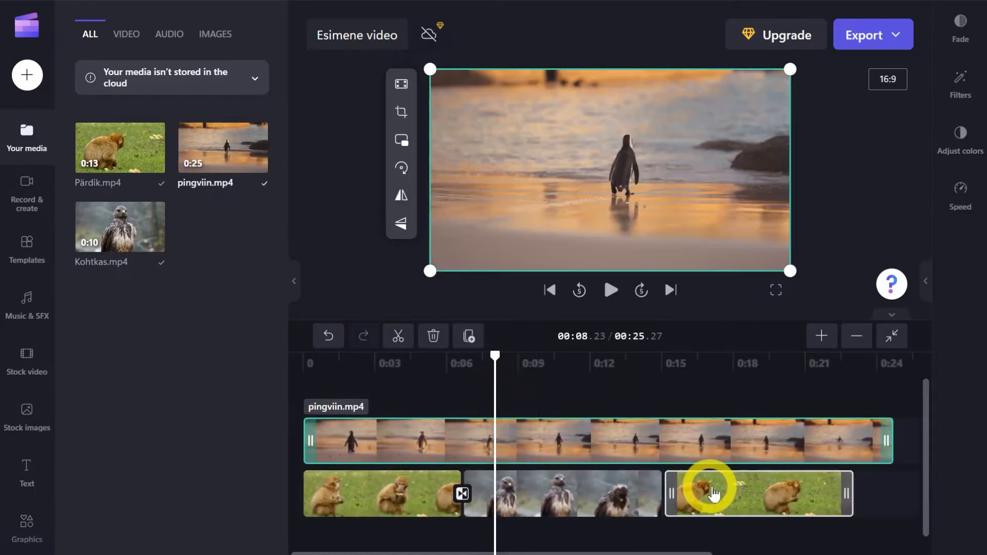
drag(495, 354, 511, 379)
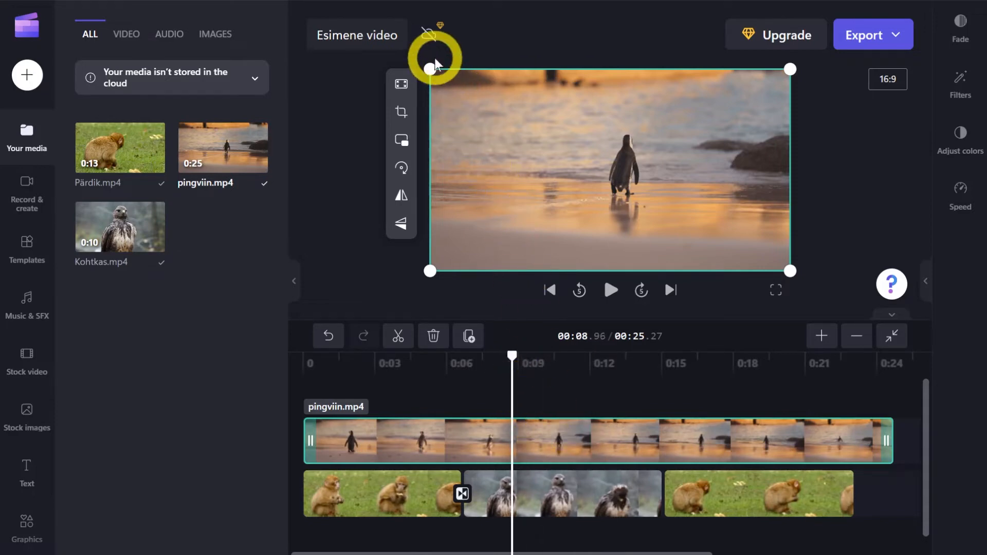
drag(428, 65, 684, 194)
drag(763, 242, 743, 117)
click(816, 168)
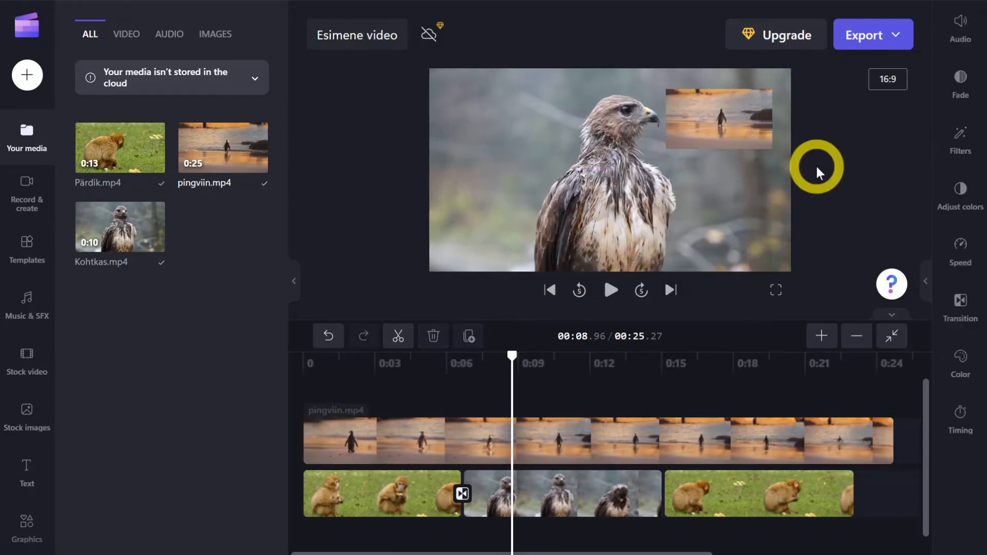
Play the video from the beginning to check the penguin overlay over the Pärdik.mp4 clip.
drag(513, 357, 290, 368)
click(611, 291)
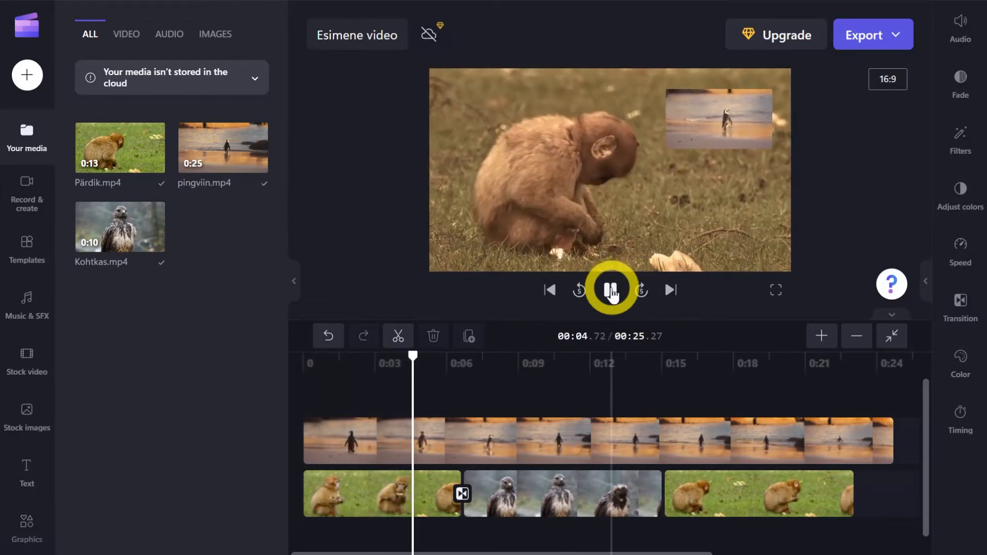
click(611, 291)
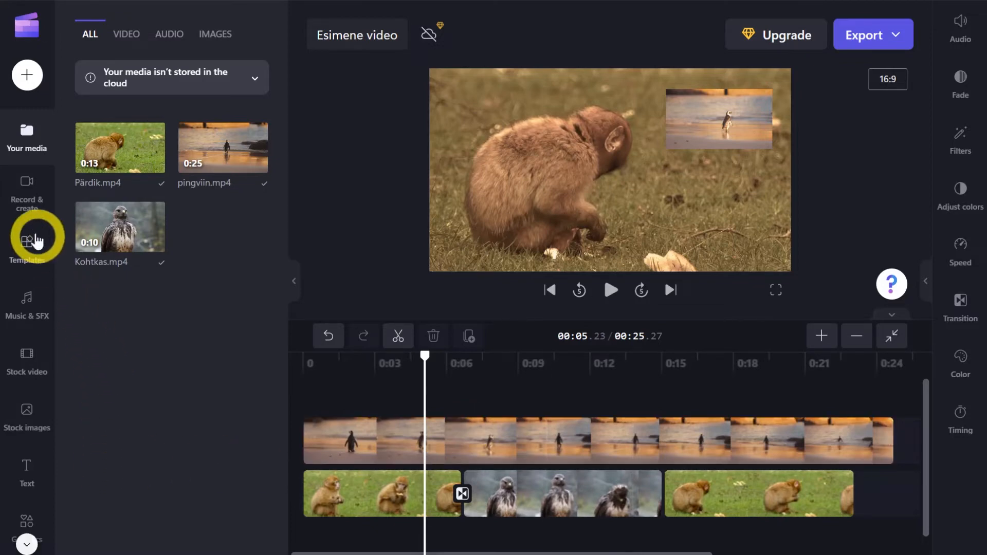
Start a text-to-speech recording with Estonian (Estonia) as the language and review the available voices.
click(26, 184)
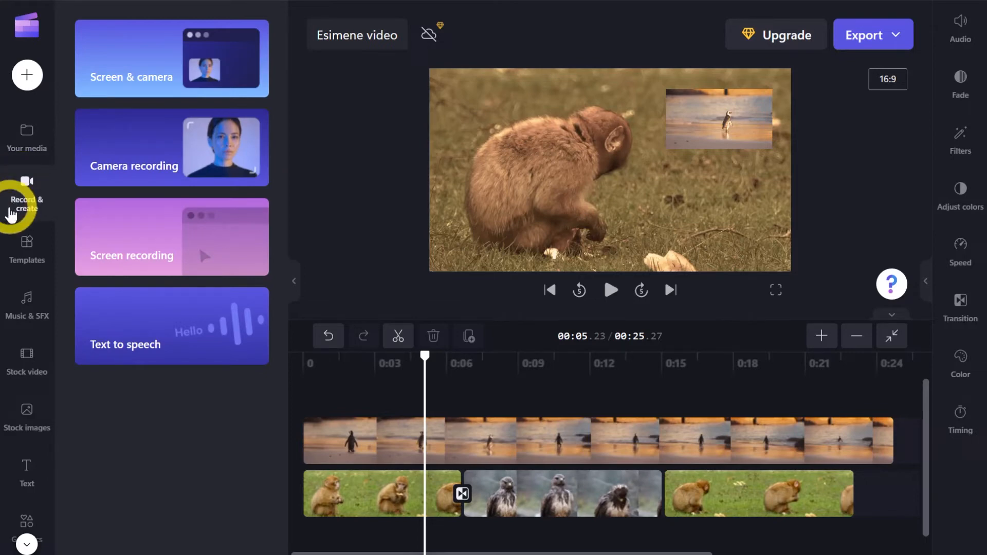
mouse_move(171, 63)
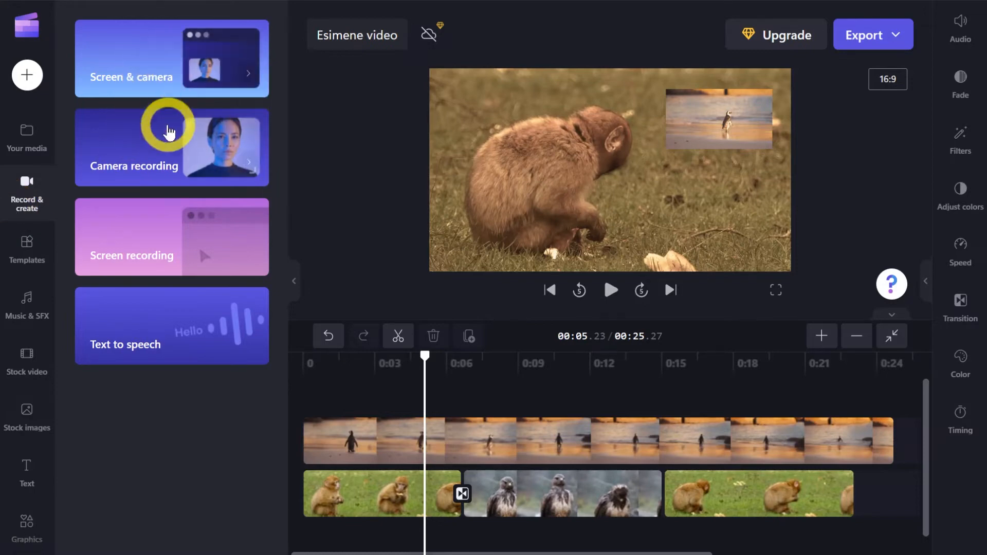
mouse_move(168, 157)
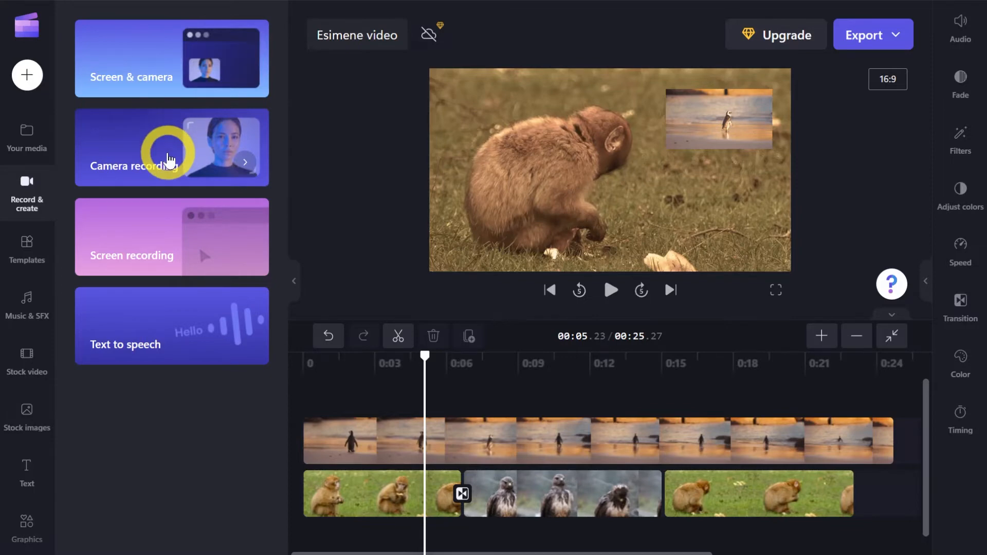
mouse_move(150, 229)
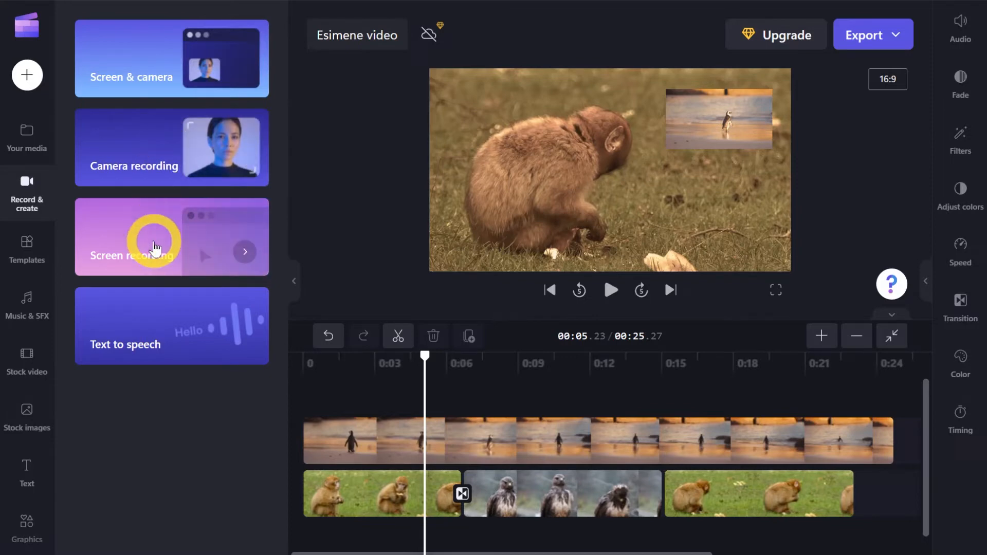
mouse_move(158, 347)
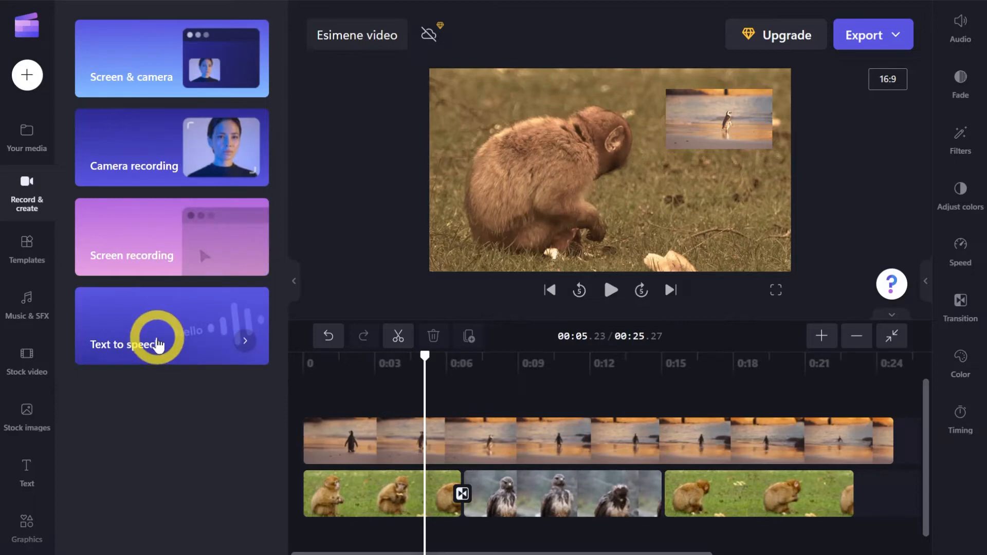
click(186, 333)
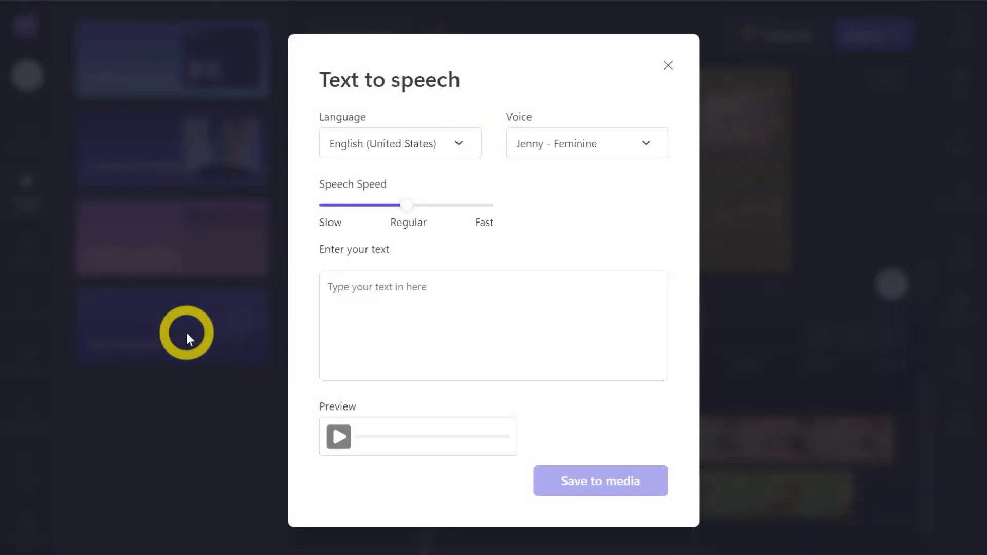
click(437, 141)
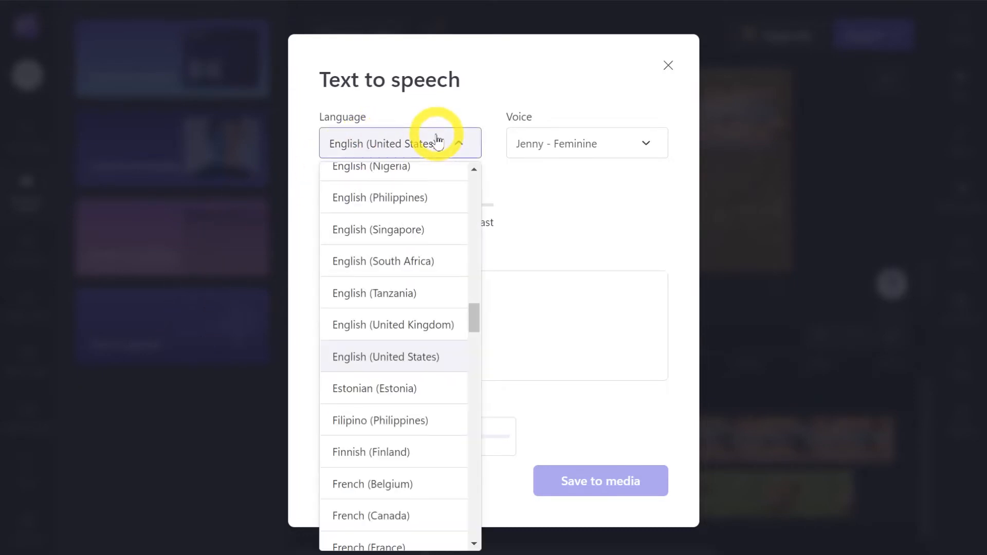
click(415, 391)
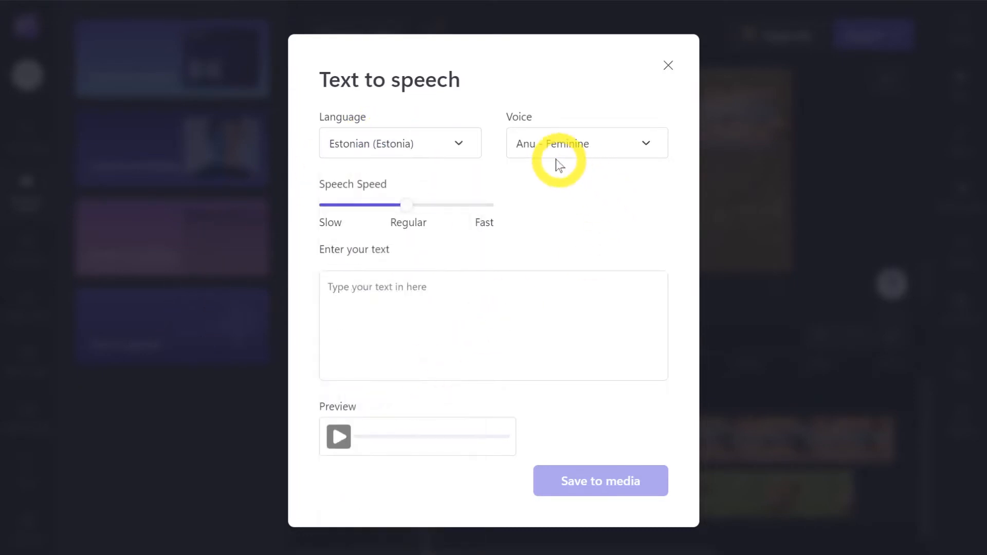
click(639, 149)
click(645, 147)
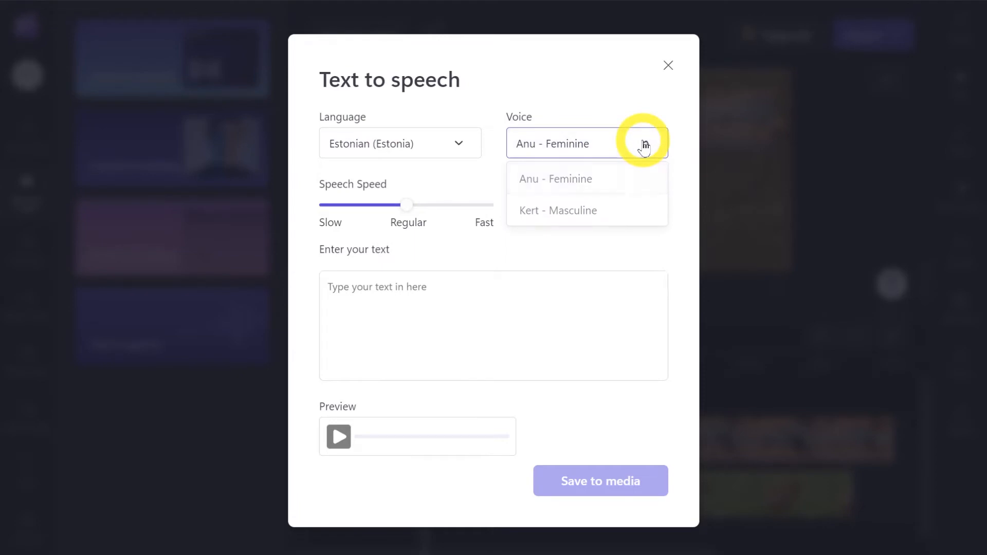
Enter the text "Video on videokaamera, digikaamera või veebikaameraga tehtud salvestis, näiteks koduvideo, muusikavideo, õppevideo, arvutivideo." and save the speech to the media.
click(504, 300)
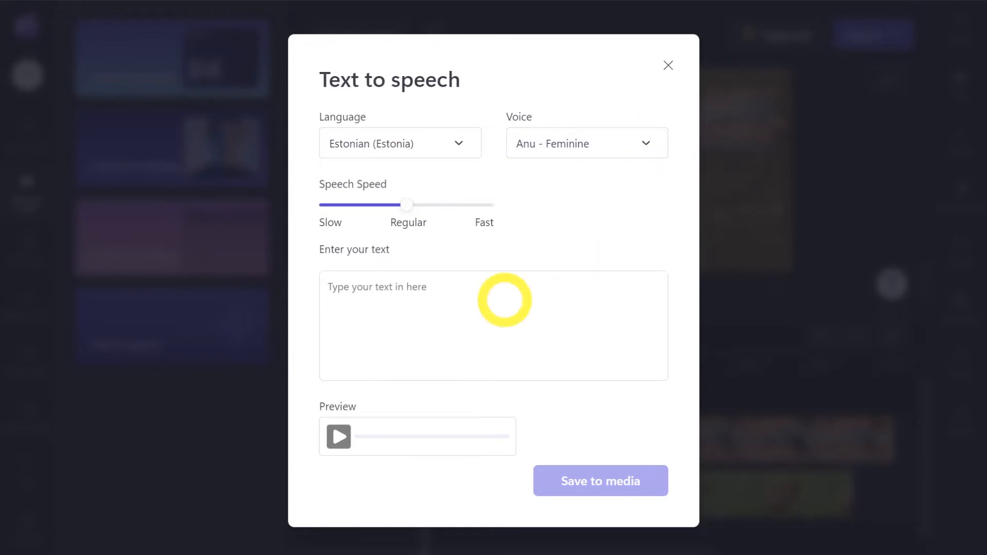
text(Video on videokaamera, digikaamera või veebikaameraga tehtud salvestis, näiteks koduvideo, muusikavideo, õppevideo, arvutivideo.)
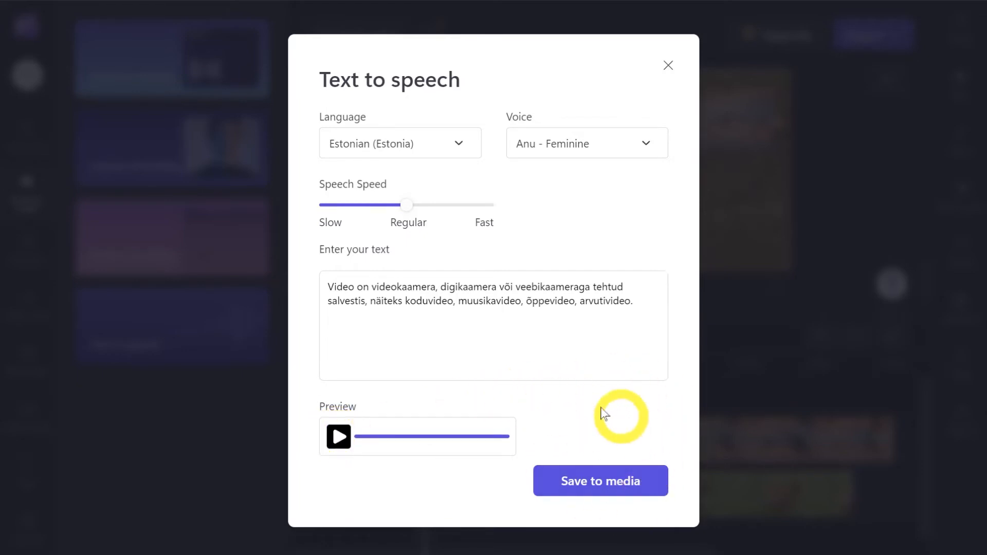
click(626, 486)
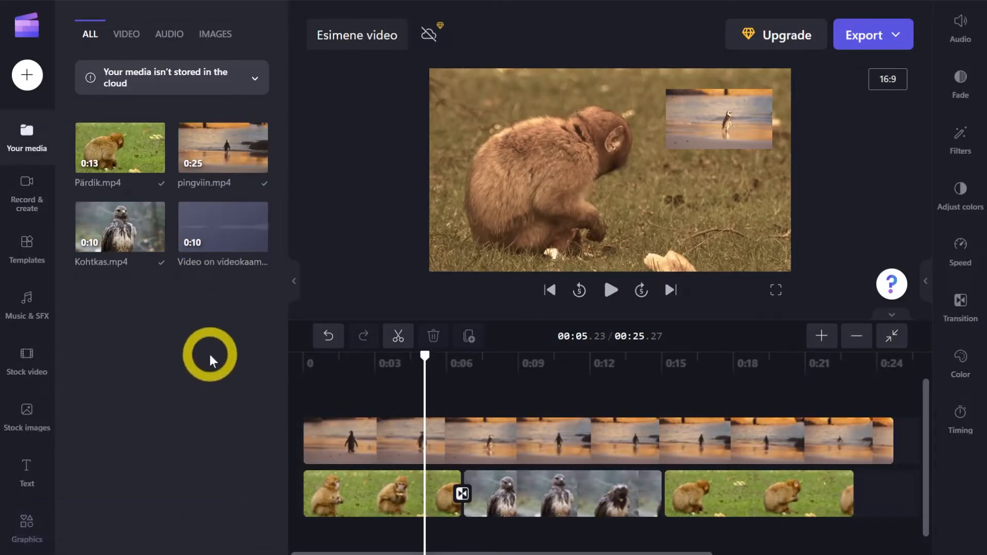
click(563, 483)
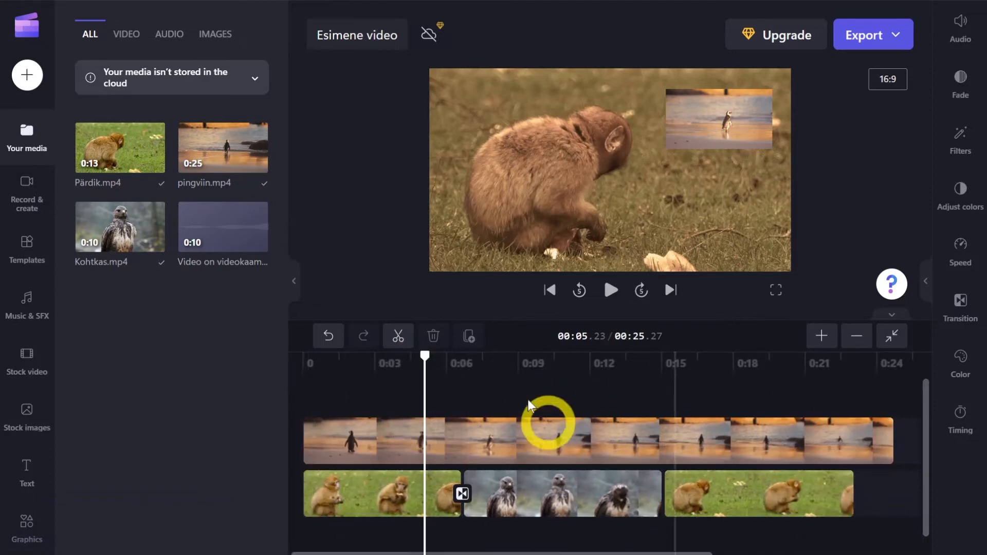
Place the generated speech clip on the audio track at the start of the timeline and play the video from the beginning.
mouse_move(215, 236)
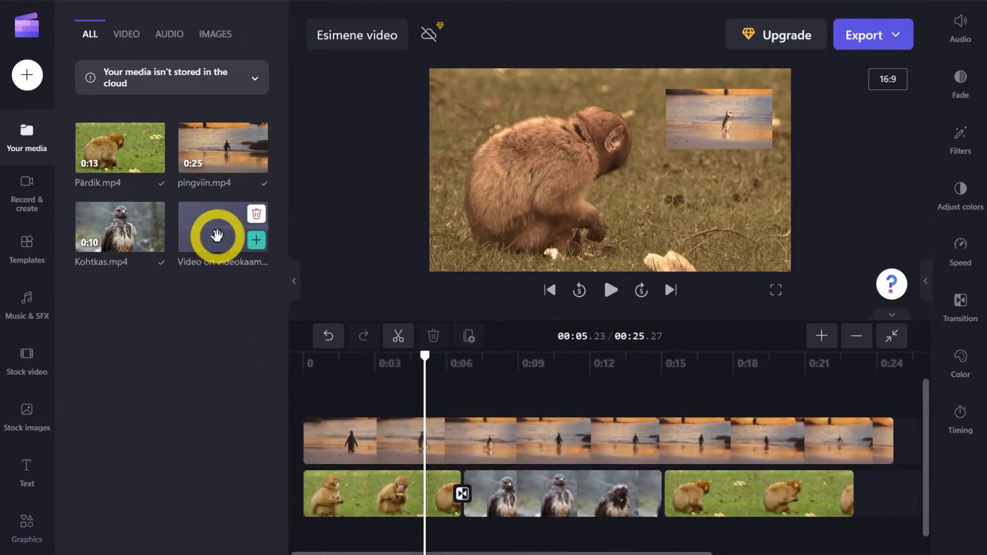
drag(217, 236, 346, 520)
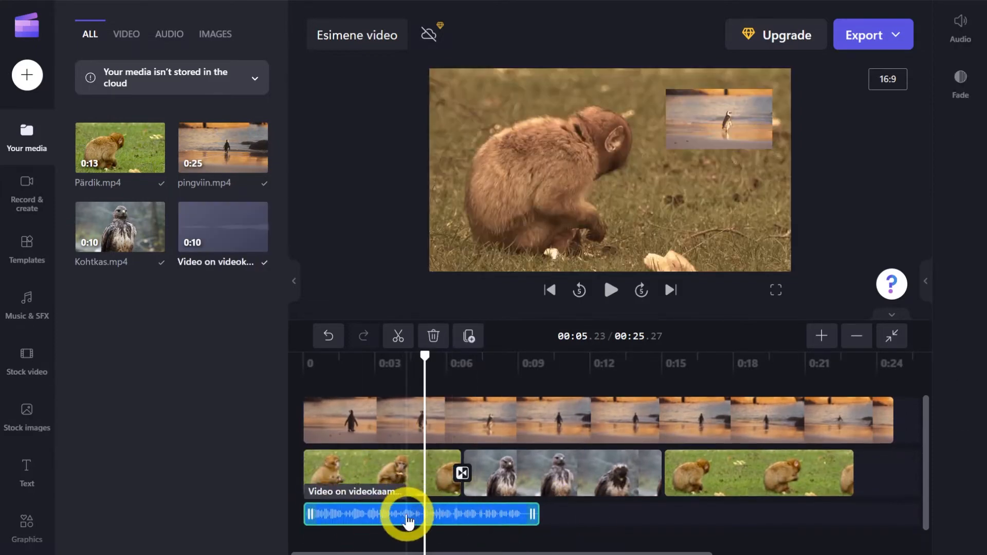
drag(426, 356, 242, 361)
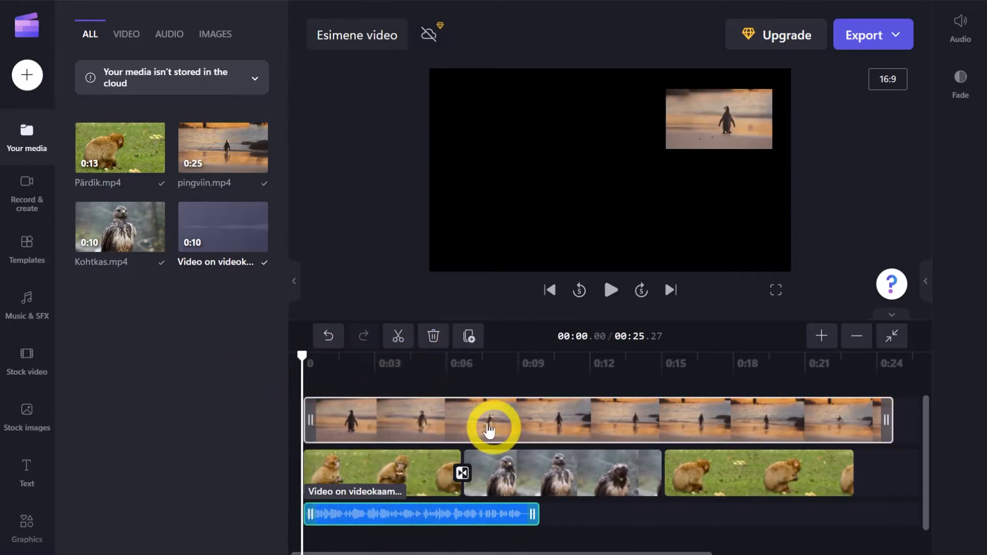
click(610, 291)
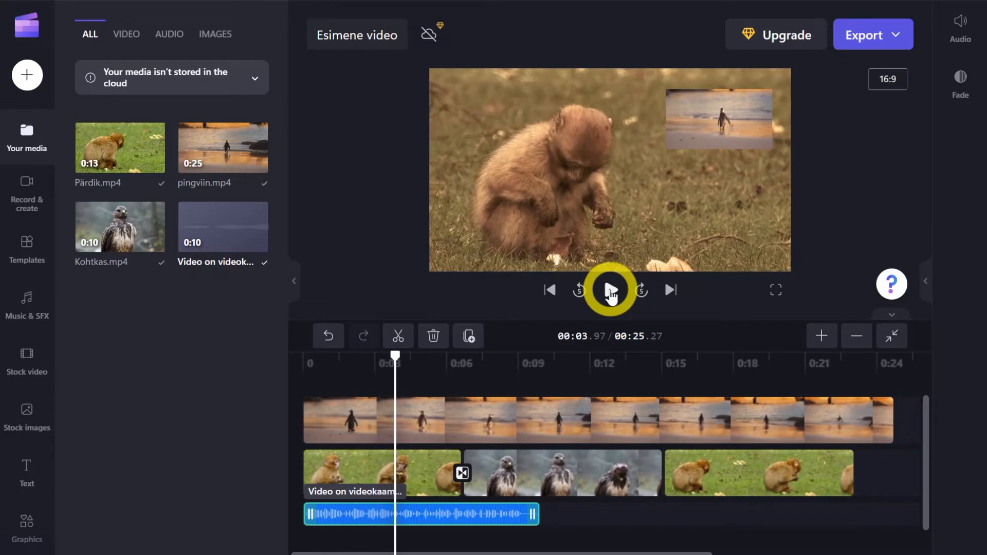
Lower the volume of the speech clip on the audio track to 60%.
click(439, 525)
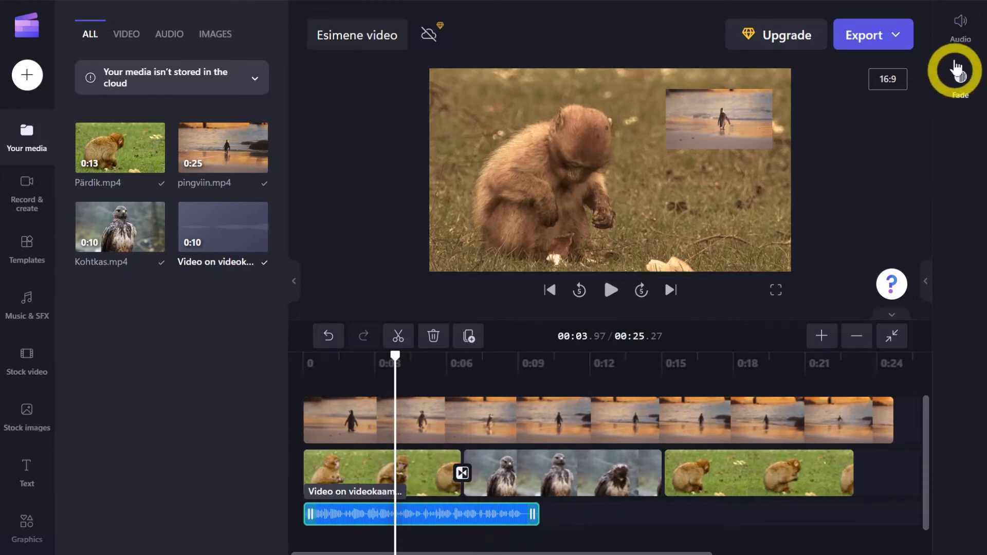
click(961, 26)
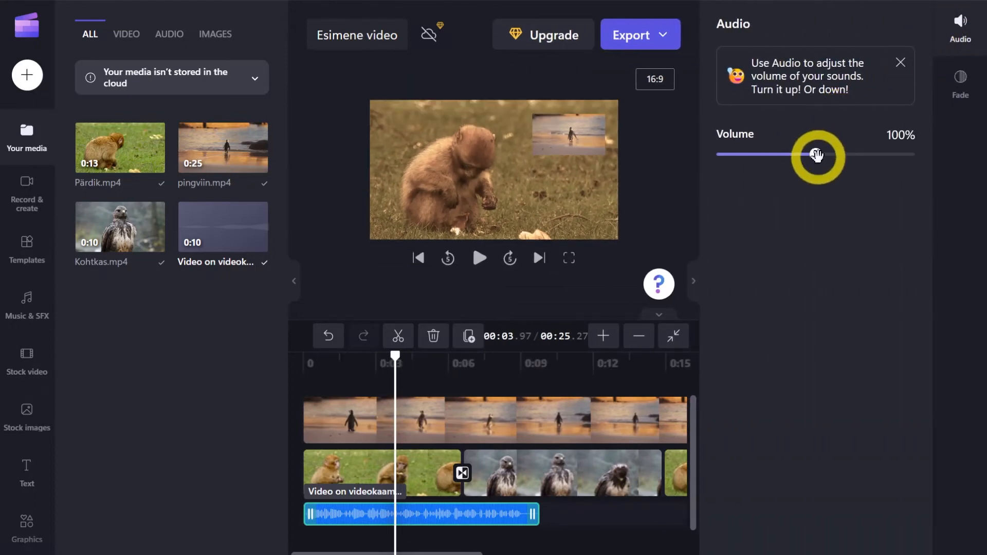
drag(809, 160, 796, 157)
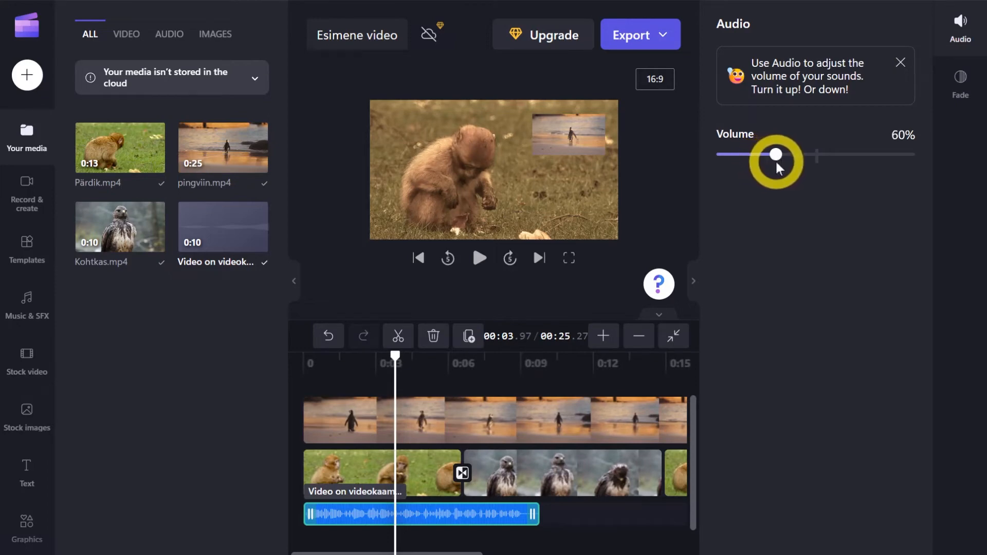
Give the speech clip a 0.5-second fade-in and play the video from the beginning.
click(965, 85)
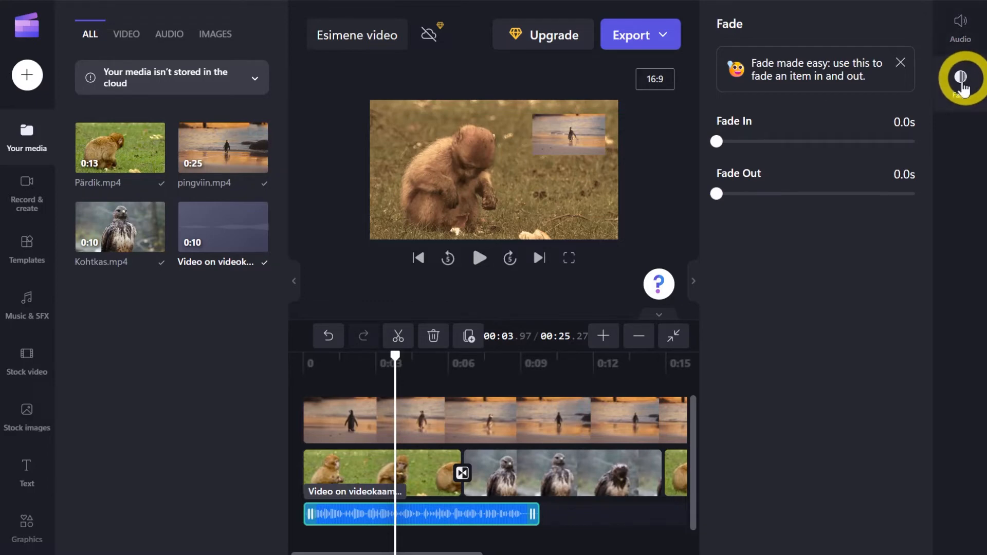
drag(716, 140, 728, 142)
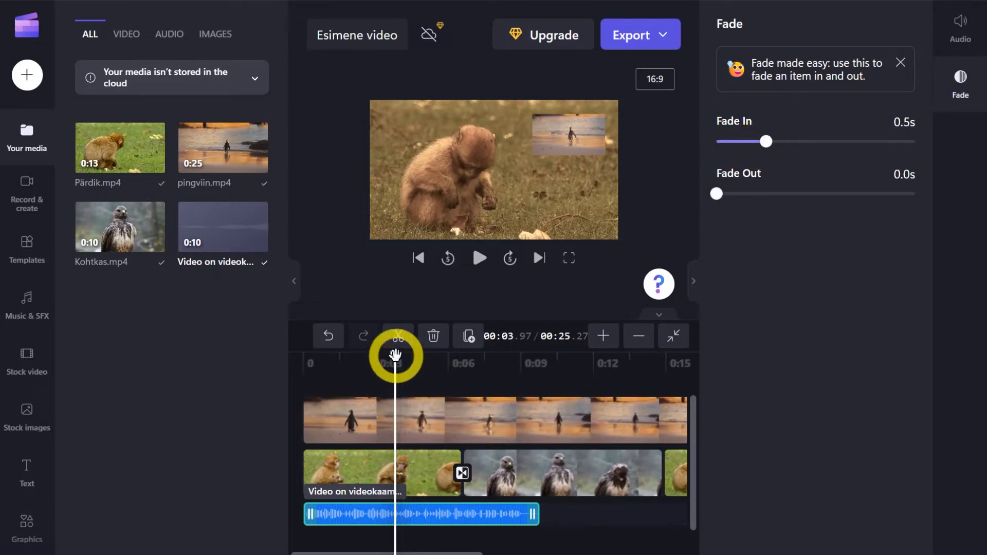
drag(395, 355, 267, 365)
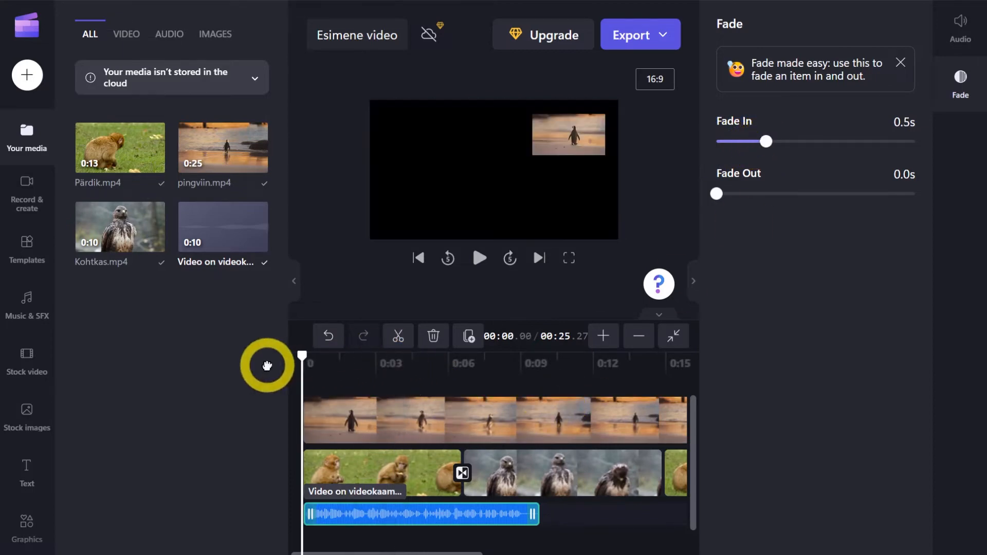
click(480, 258)
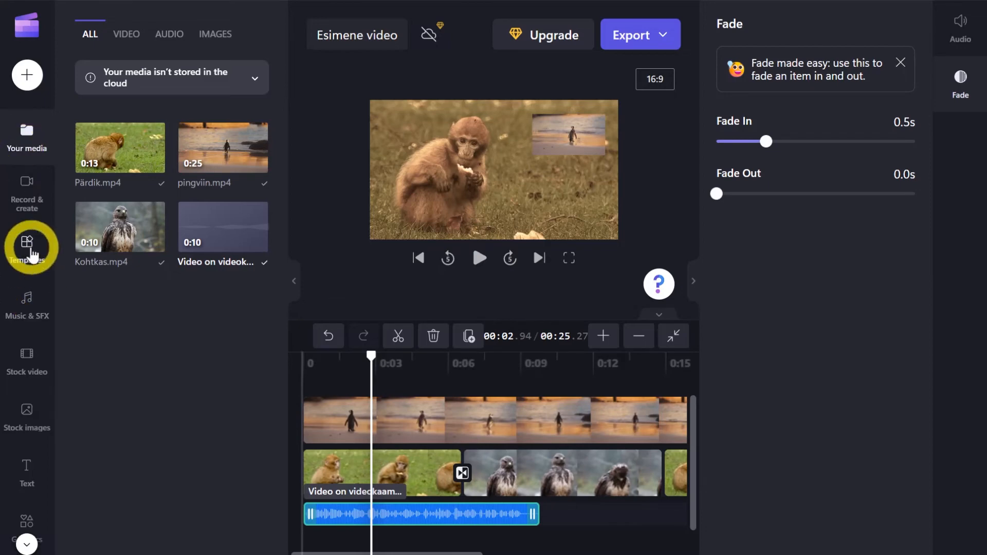
Look over the template categories and add the free Intro/outro track "Joyful Ride (20 Seconds)" from the stock music to the timeline.
click(28, 246)
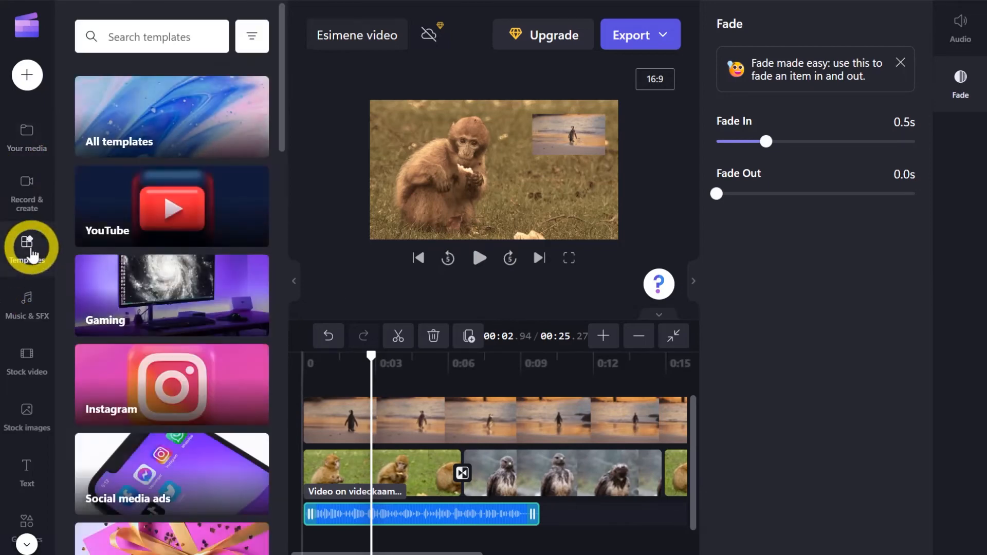
drag(280, 81, 298, 66)
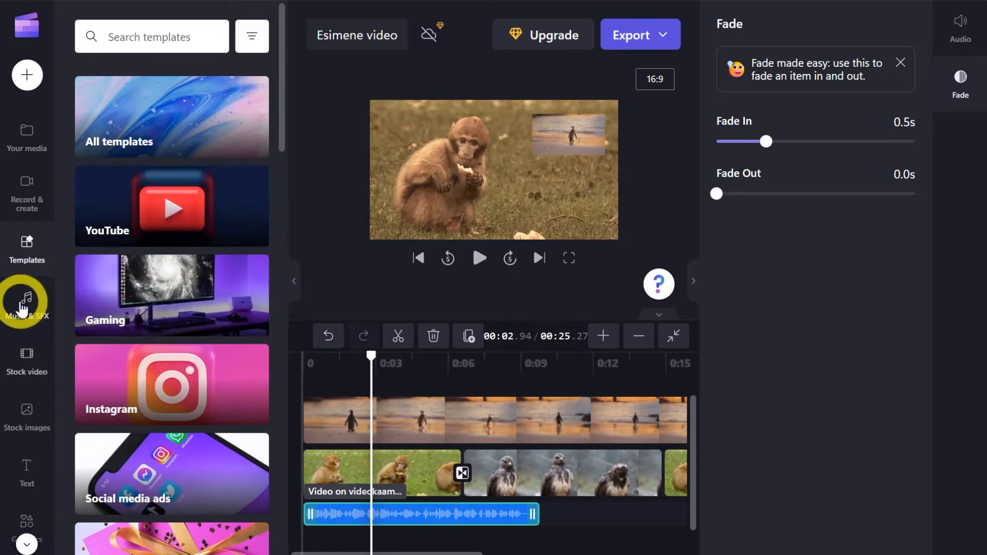
click(28, 304)
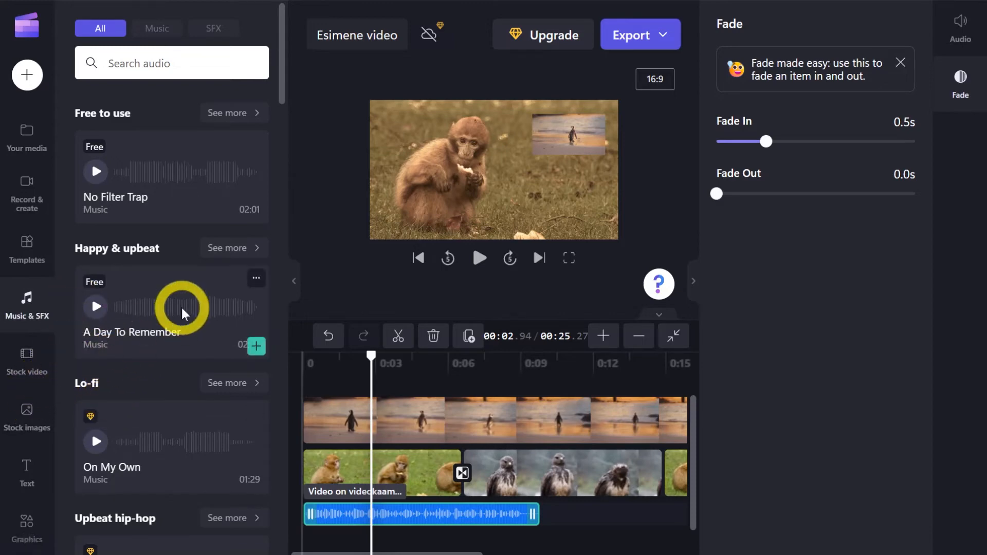
scroll(183, 313, down, 10)
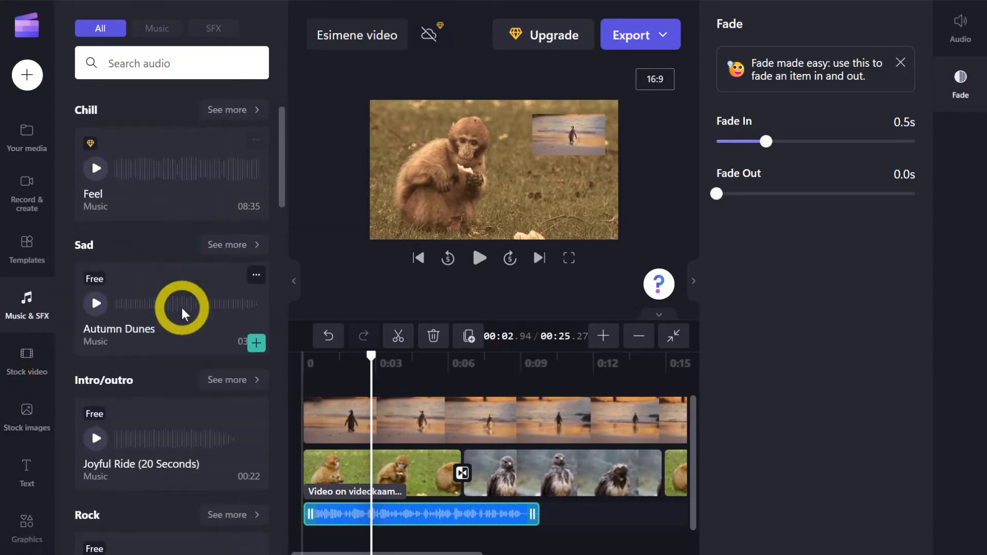
scroll(183, 314, down, 2)
scroll(154, 253, up, 3)
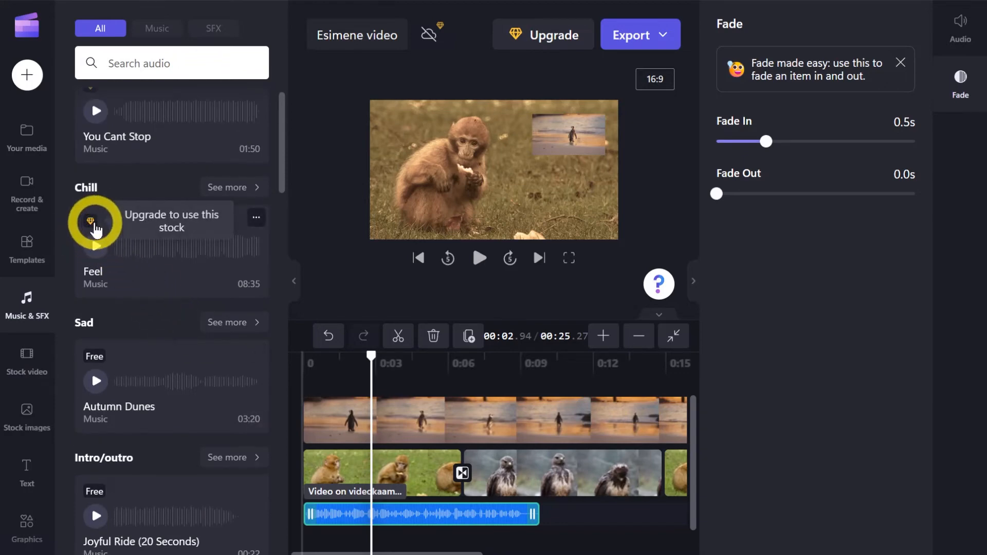
scroll(121, 430, down, 2)
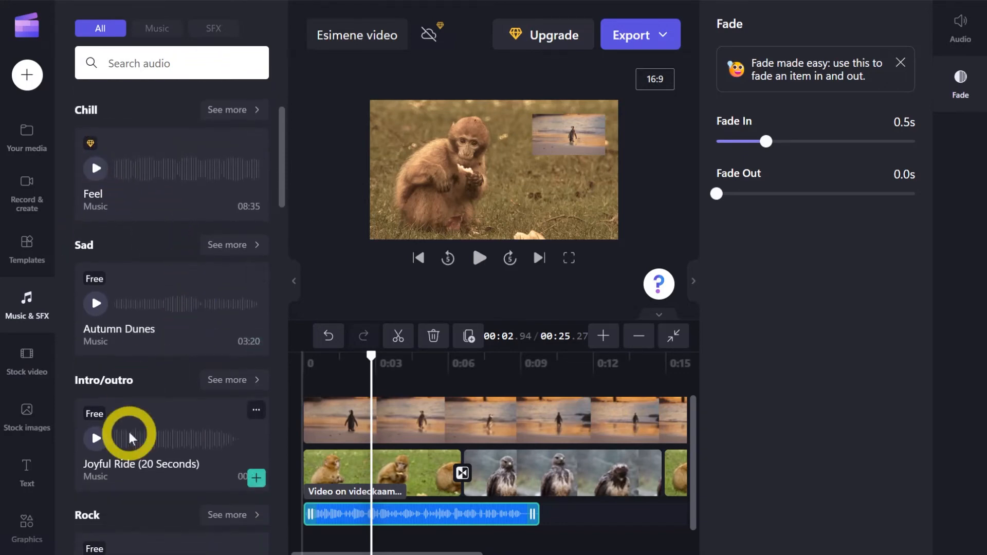
scroll(118, 325, down, 2)
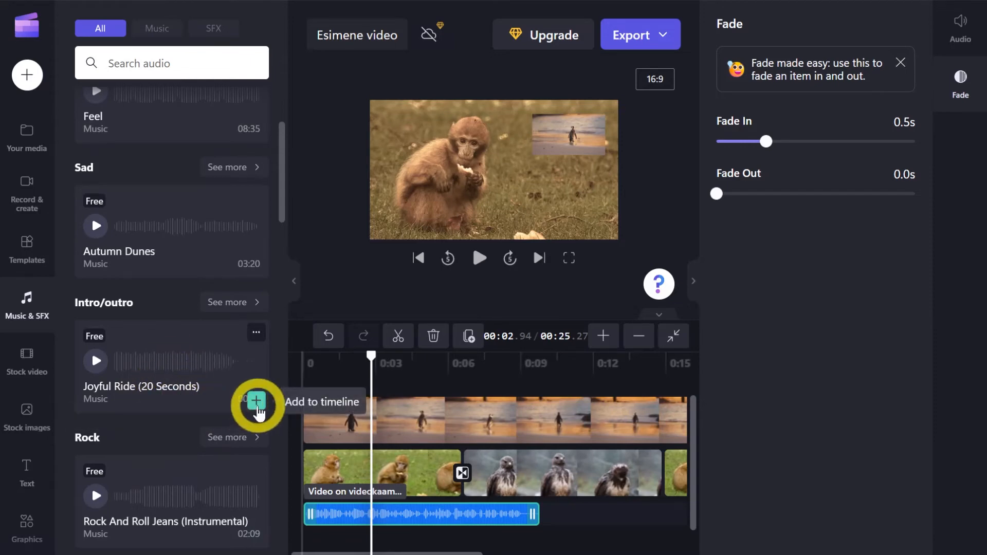
click(256, 401)
scroll(459, 490, down, 1)
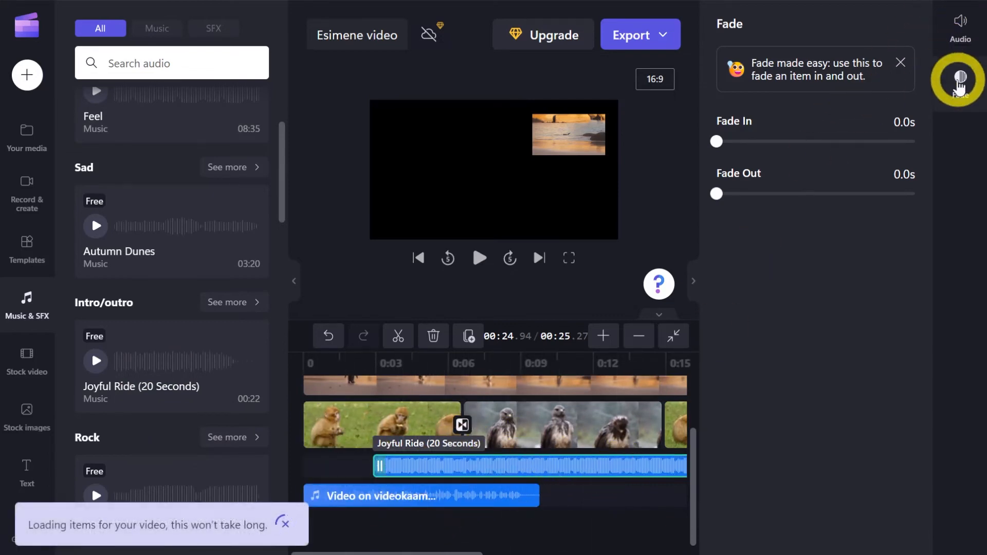
Move the "Joyful Ride (20 Seconds)" clip to the start of the timeline and play the opening seconds of the video.
click(961, 77)
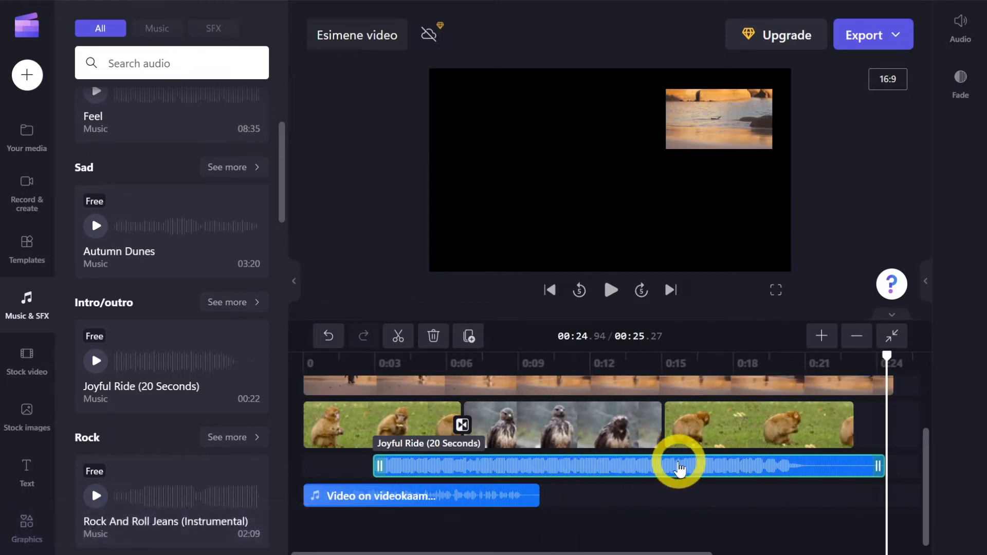
drag(672, 469, 418, 466)
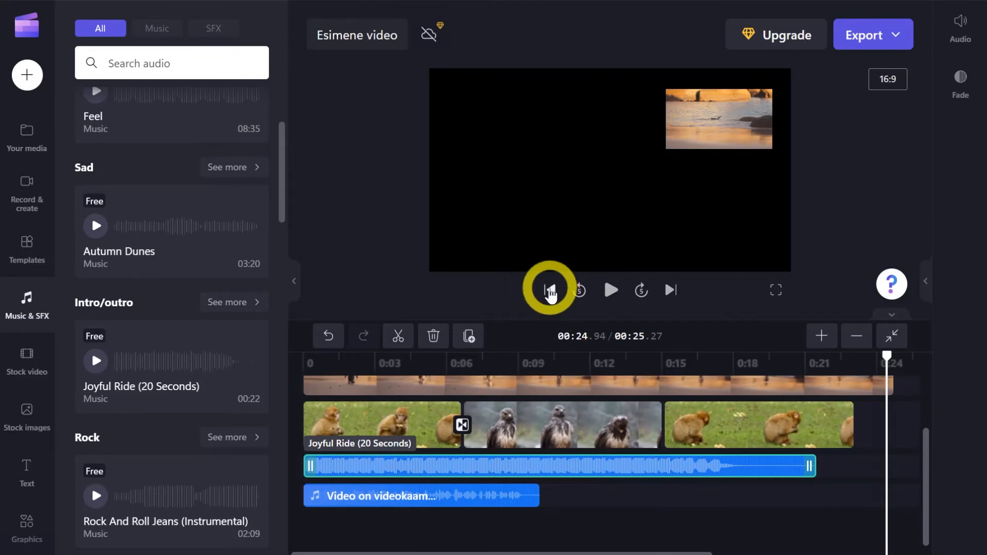
click(550, 291)
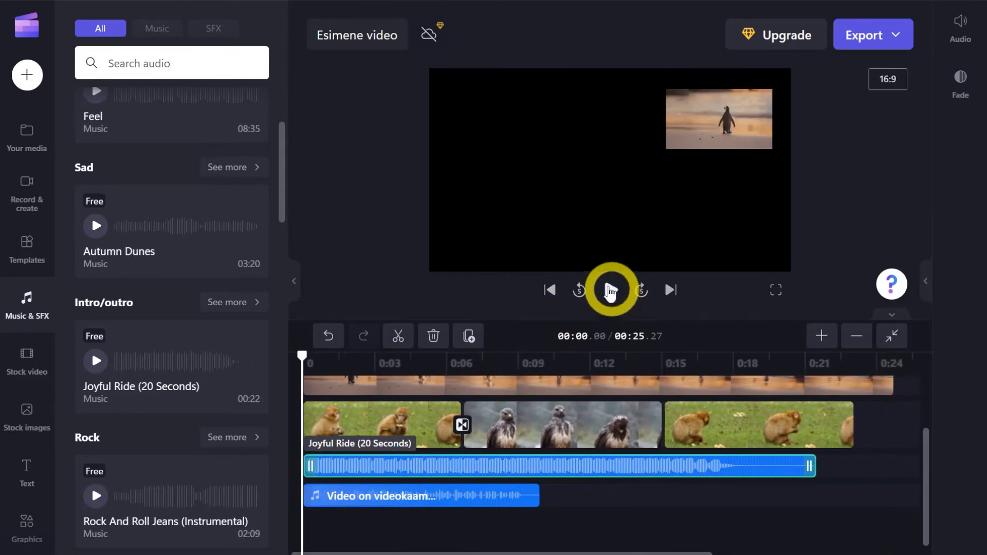
click(611, 291)
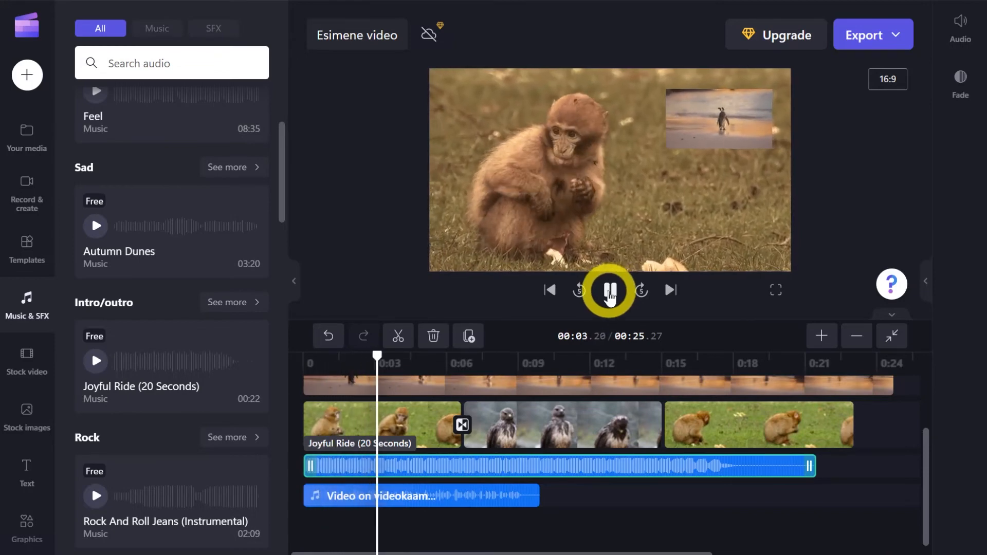
click(610, 293)
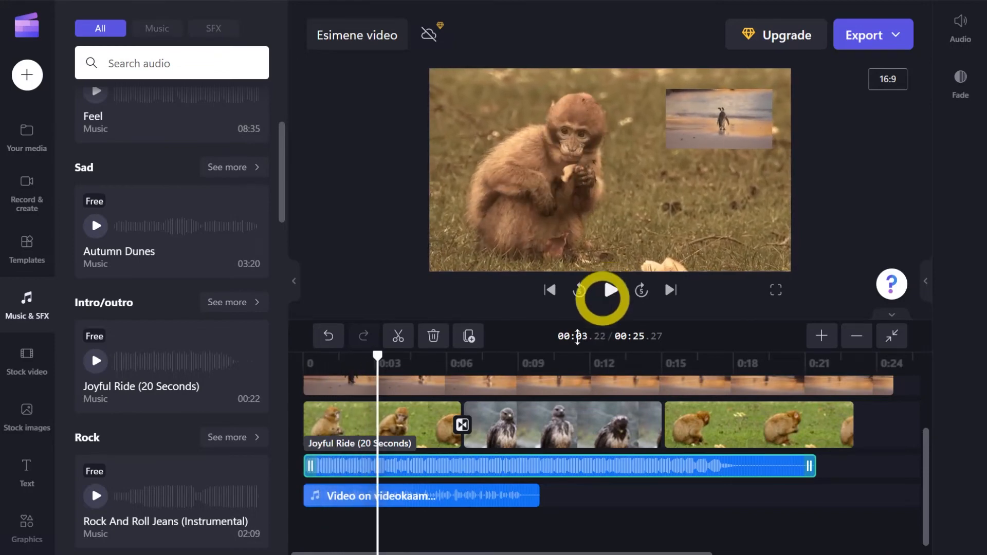
Lower the volume of the "Joyful Ride (20 Seconds)" music clip to 24% and play the video to hear the mix.
click(488, 471)
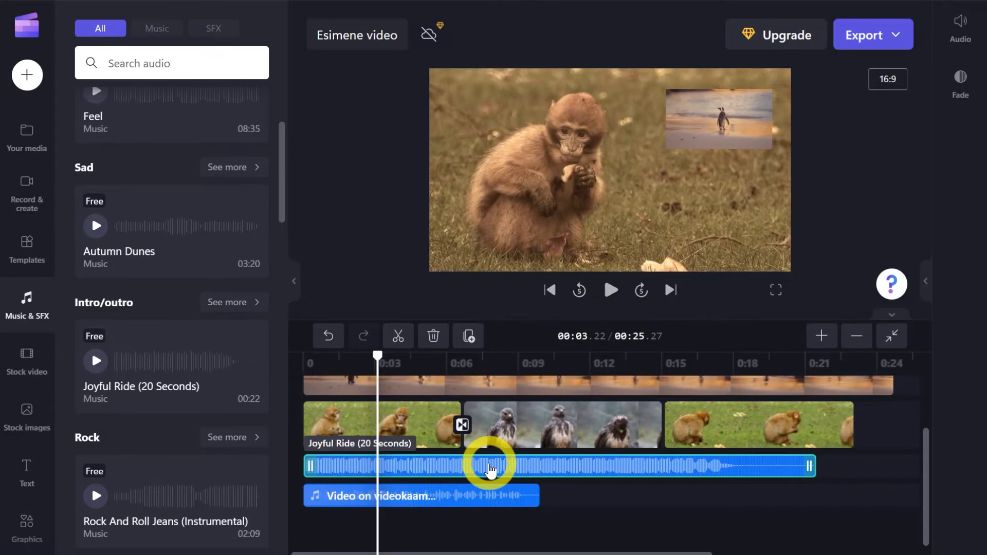
click(960, 28)
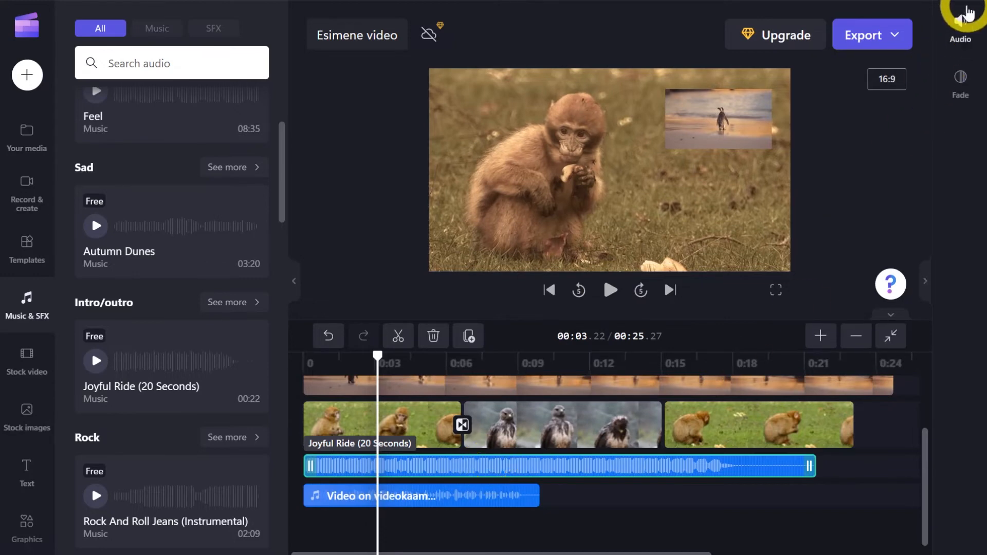
drag(818, 156, 747, 159)
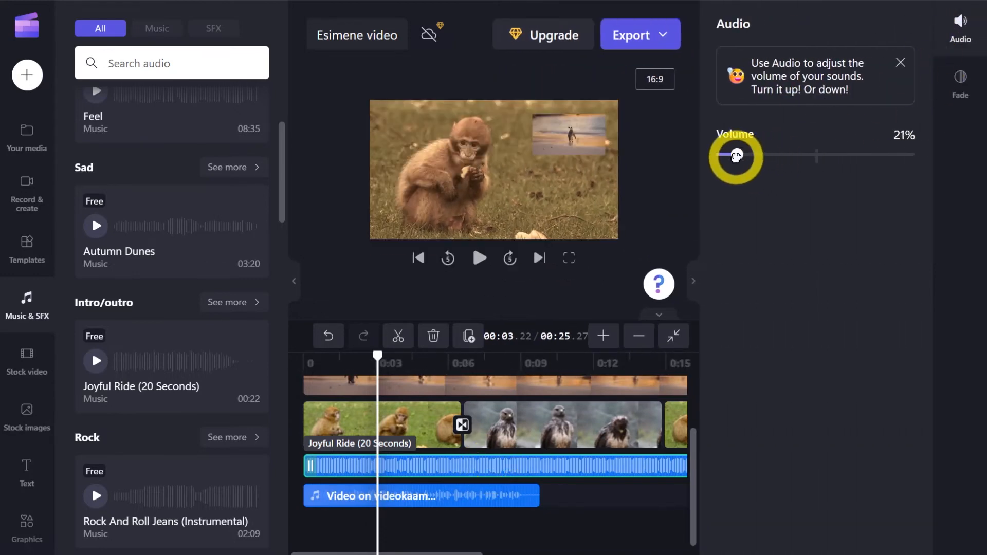
click(960, 29)
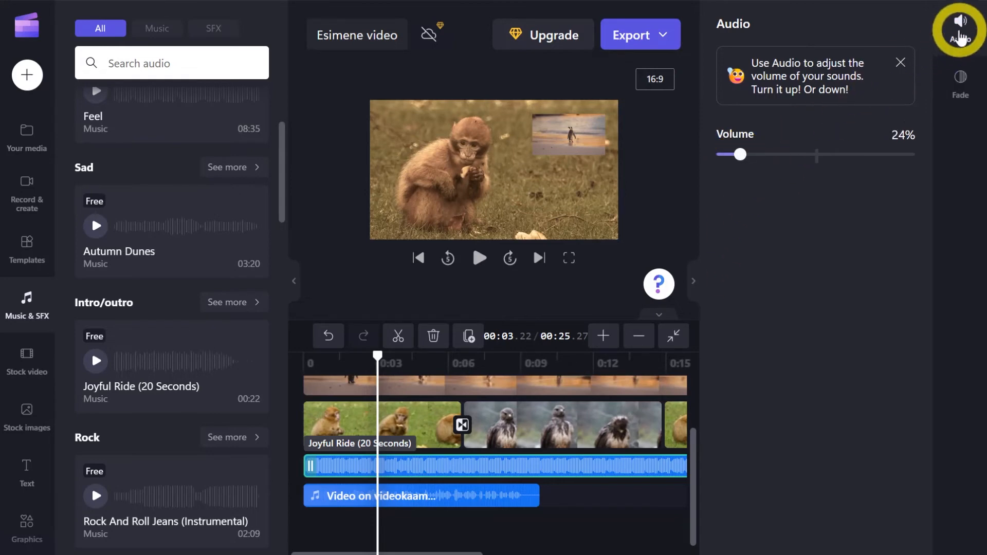
click(377, 386)
click(620, 287)
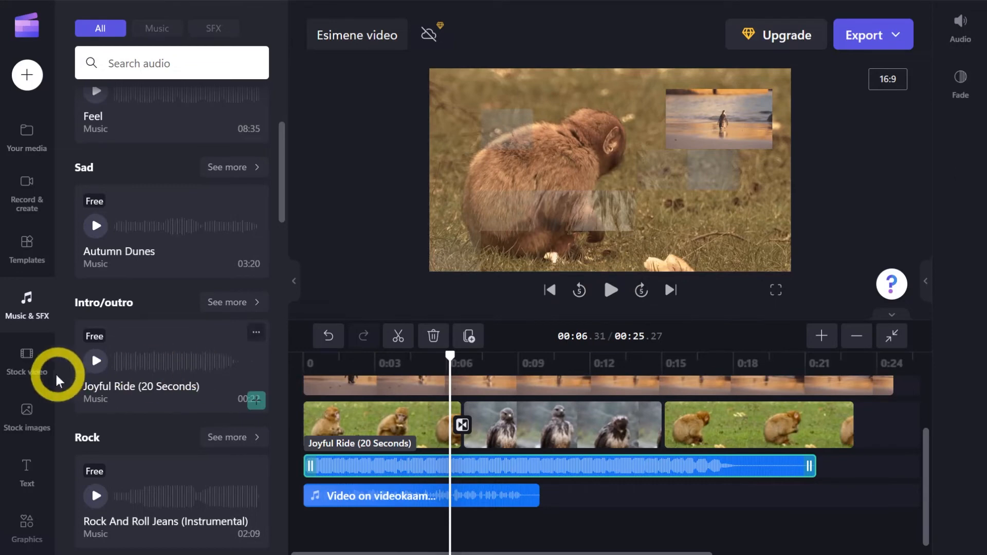
Browse the stock video categories and compare the free clips with the premium ones.
click(27, 360)
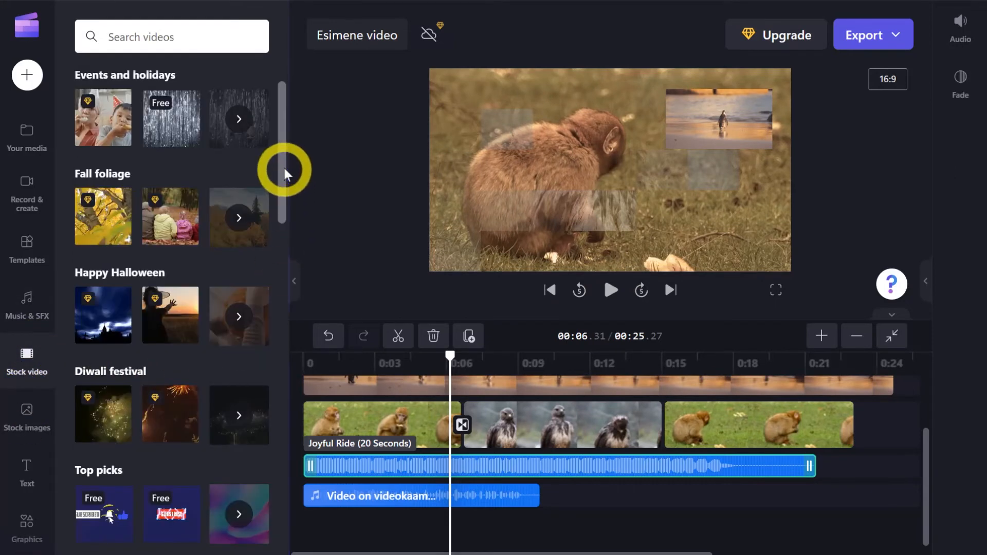
scroll(283, 168, down, 3)
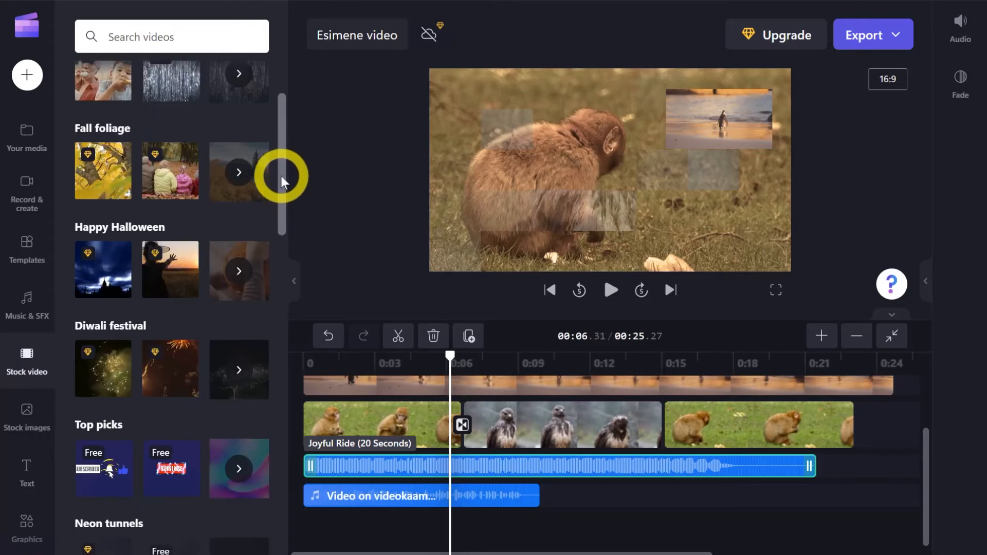
scroll(280, 152, up, 5)
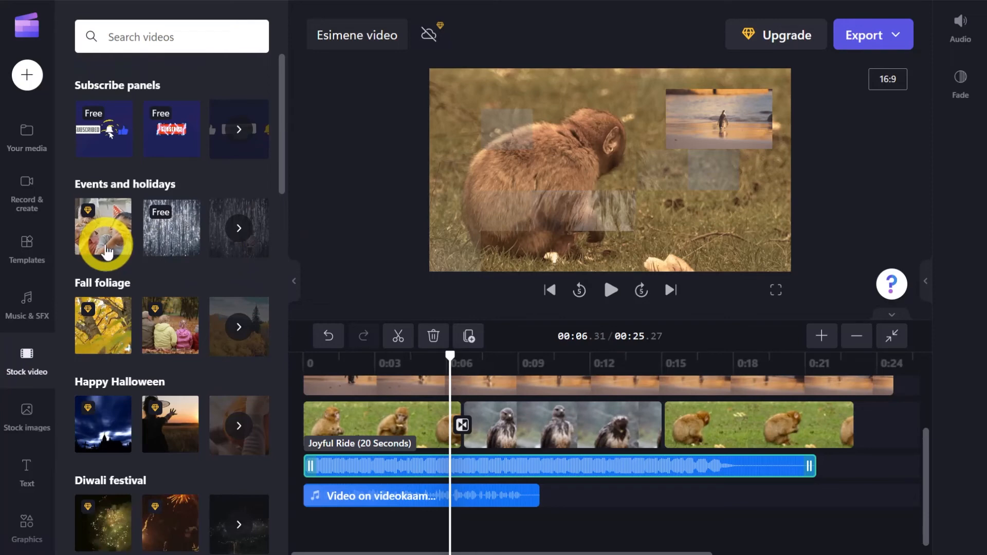
scroll(285, 146, down, 2)
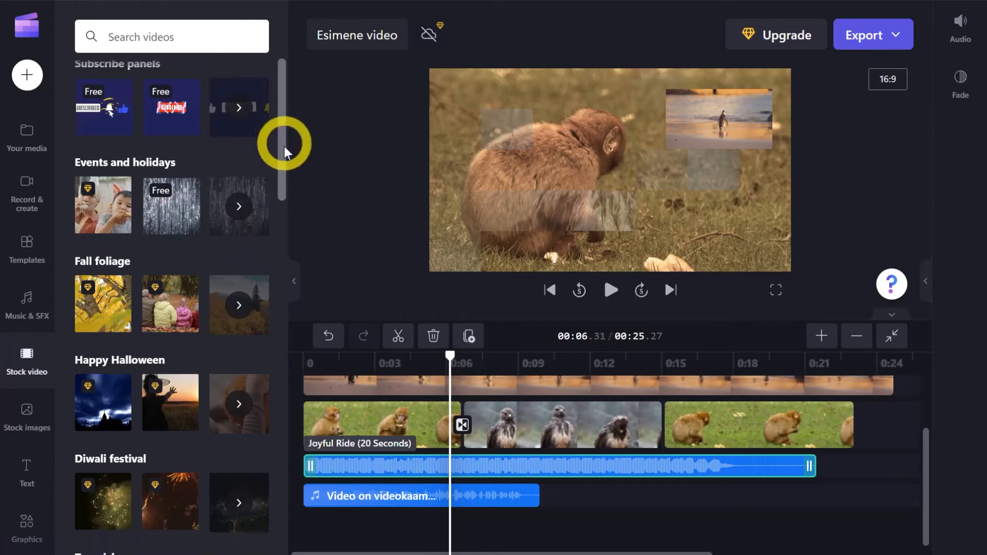
scroll(285, 161, down, 1)
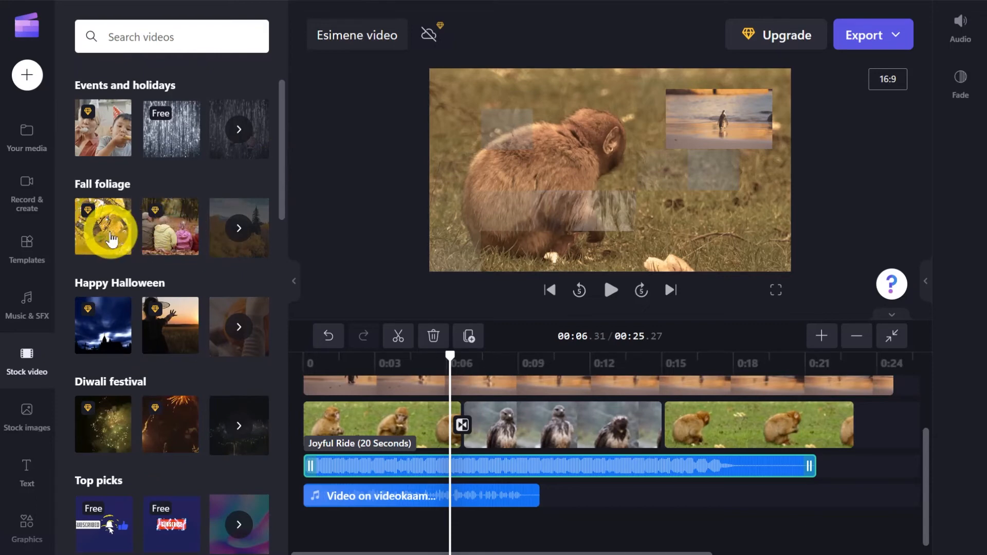
scroll(278, 188, down, 3)
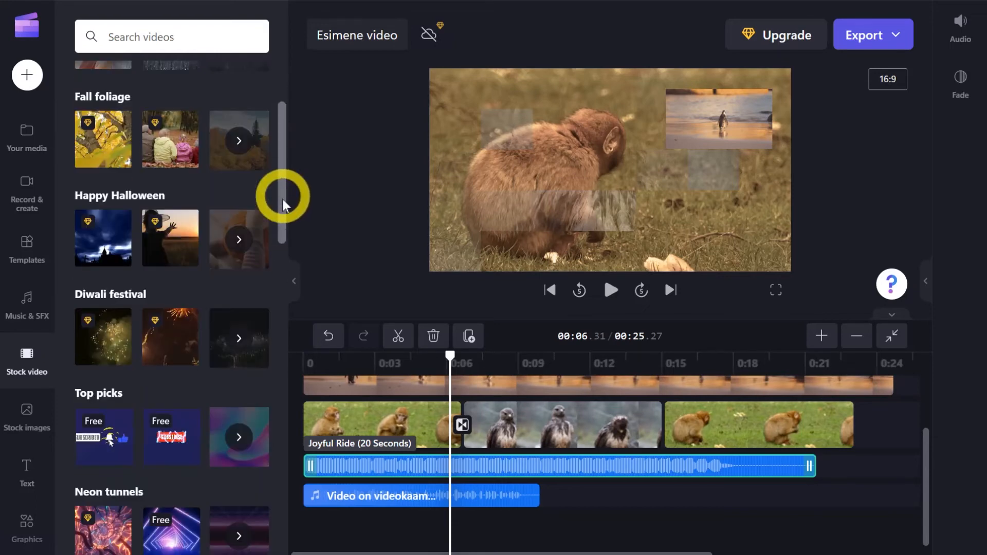
scroll(284, 205, down, 5)
scroll(285, 216, up, 10)
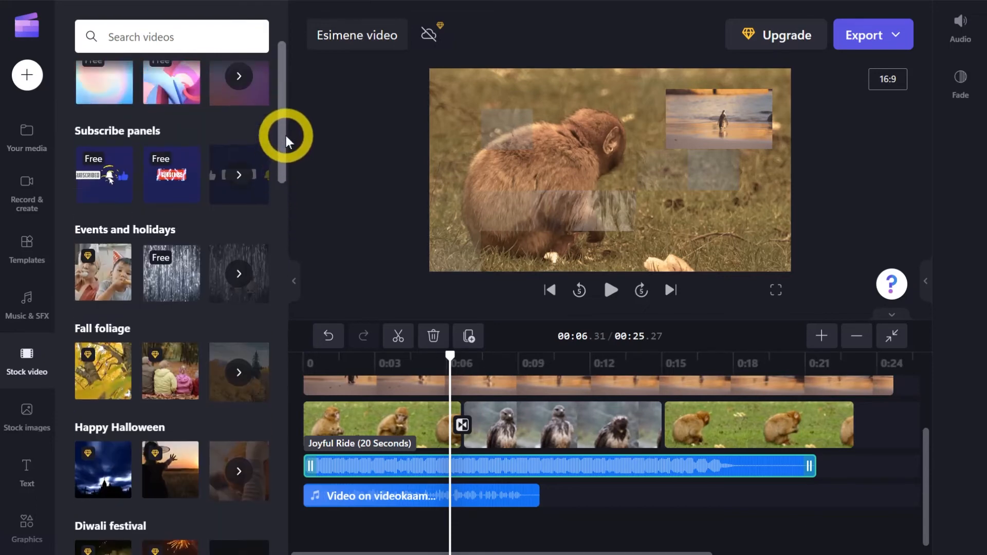
mouse_move(174, 267)
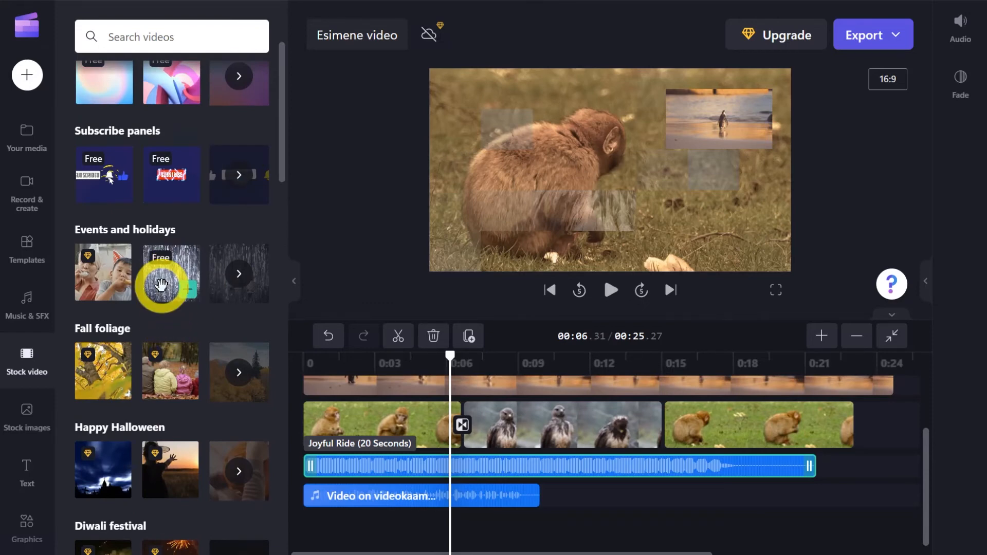
Review the available stock images, graphics and text styles, including the title and caption designs.
click(28, 414)
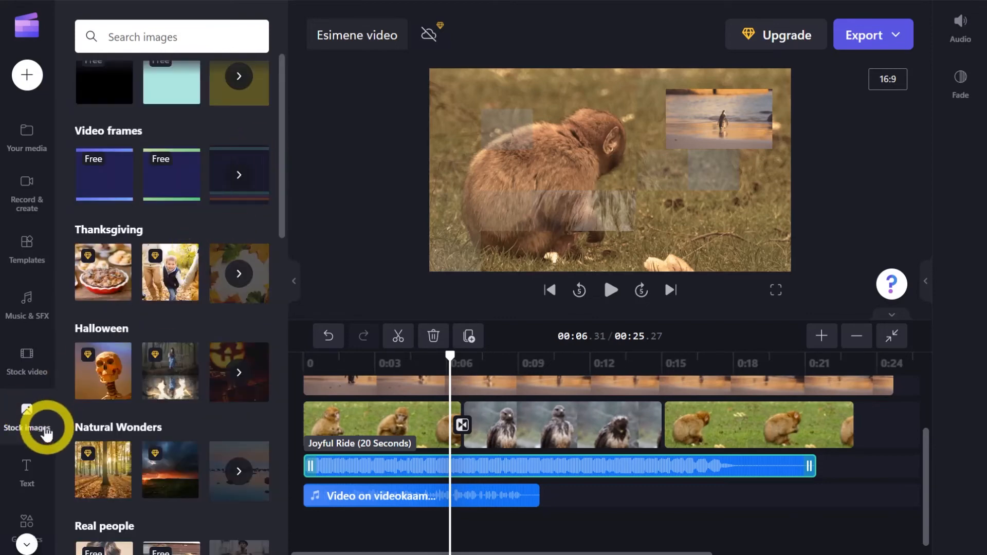
scroll(46, 434, down, 2)
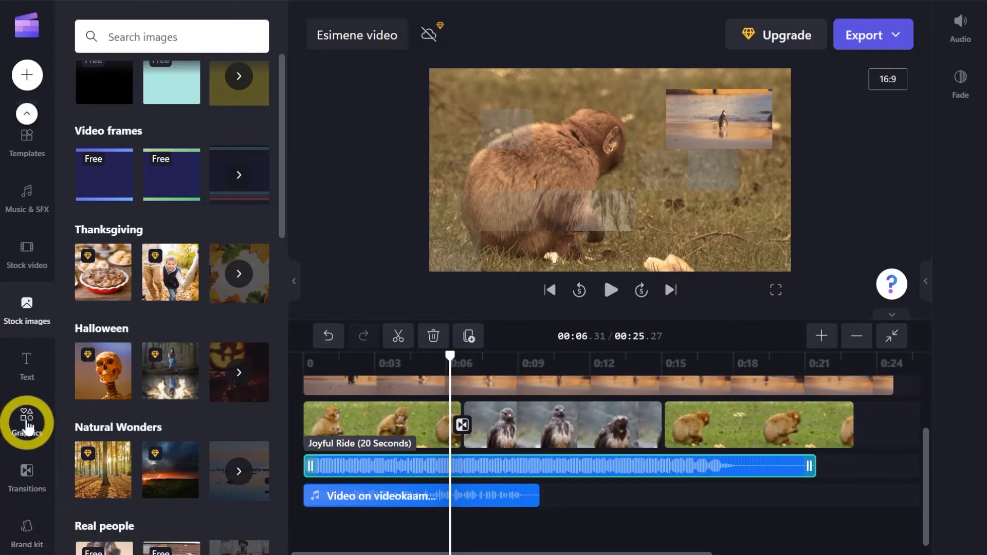
click(26, 425)
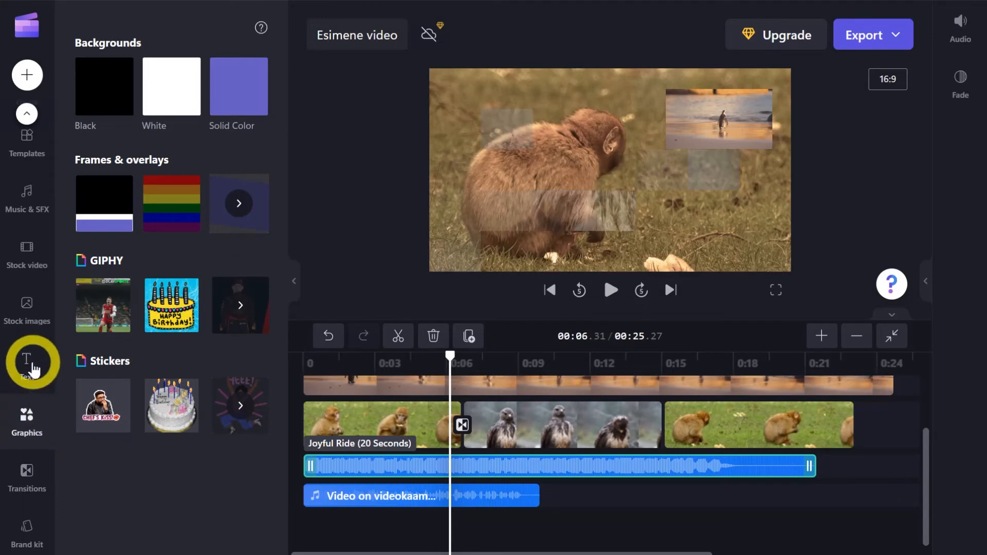
click(33, 368)
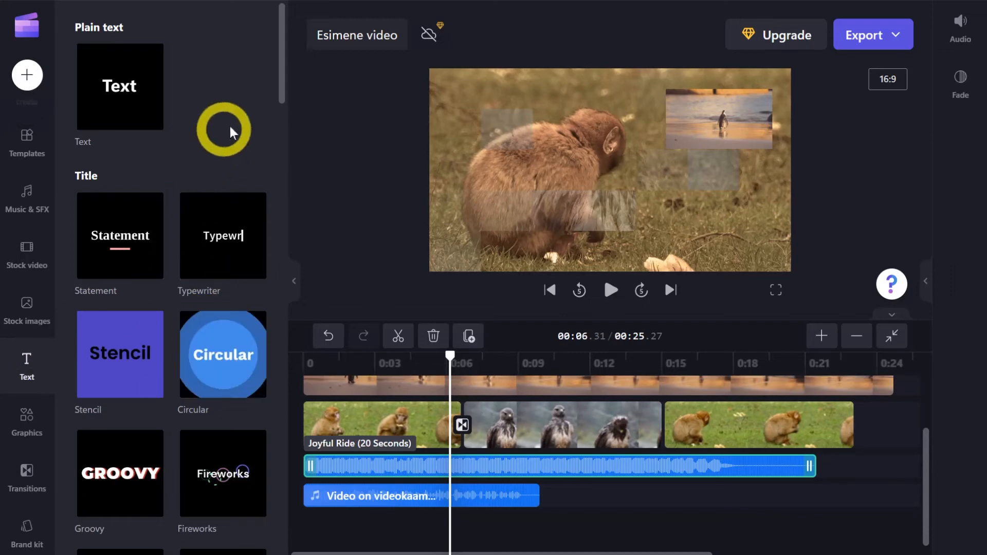
drag(284, 64, 286, 363)
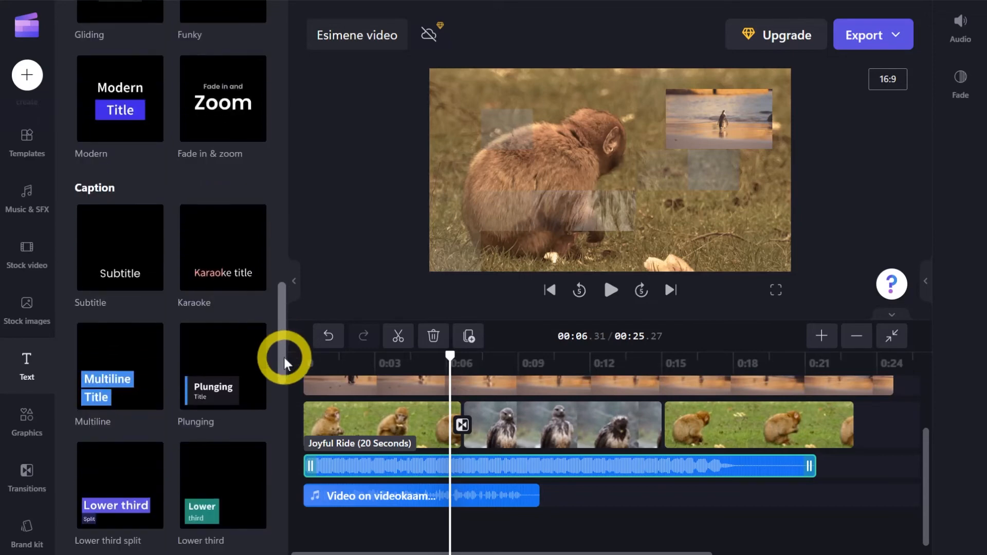
Add the "Statement" title at the start of the timeline on its own track above the video clips.
mouse_move(117, 388)
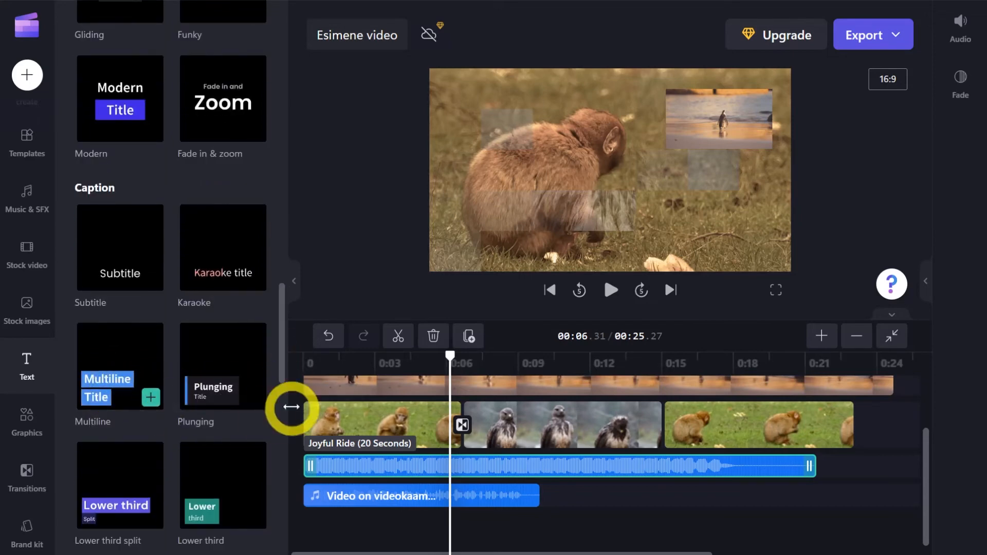
drag(282, 368, 286, 65)
mouse_move(229, 251)
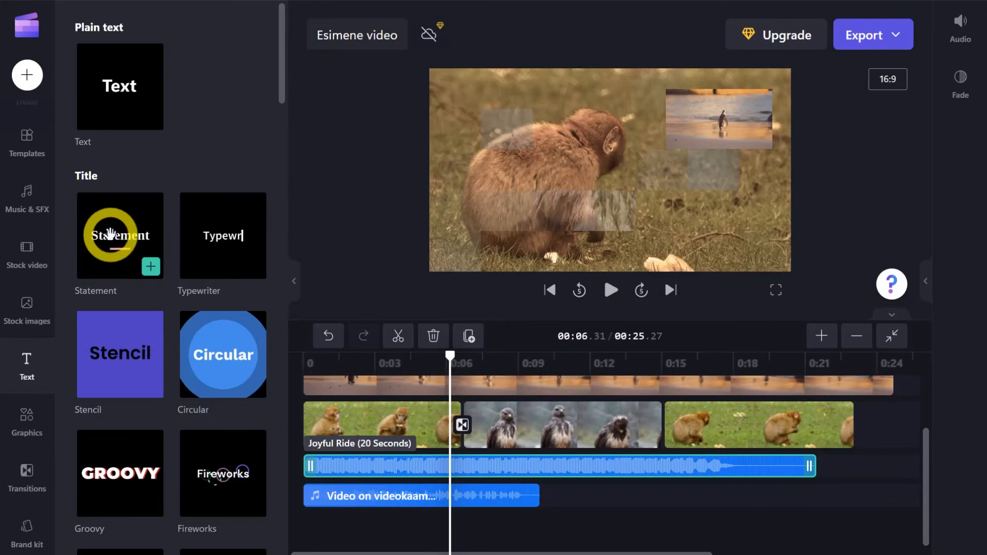
mouse_move(111, 234)
mouse_down()
mouse_move(315, 441)
mouse_move(326, 368)
mouse_move(349, 454)
mouse_move(337, 396)
mouse_move(338, 408)
mouse_move(330, 403)
mouse_up()
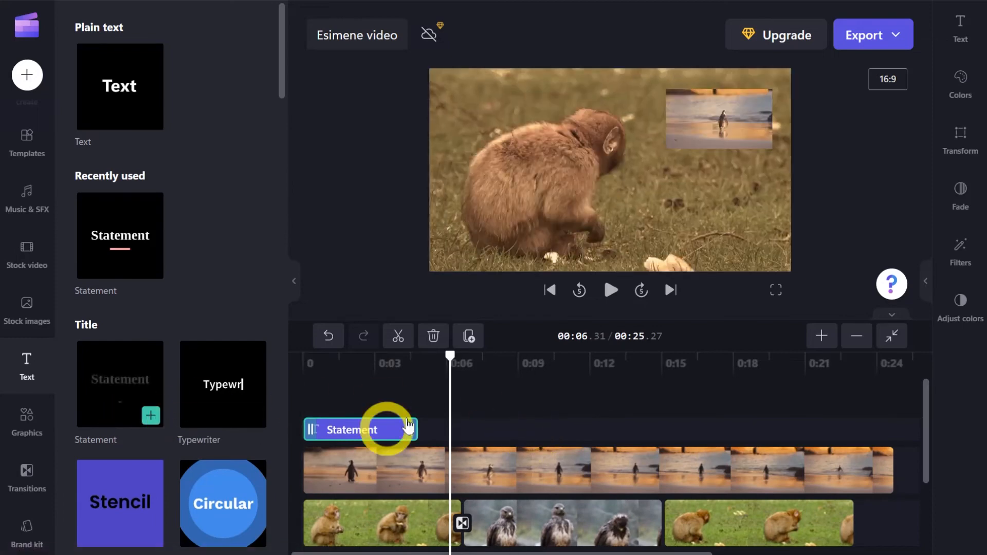
scroll(511, 404, down, 2)
scroll(489, 403, up, 2)
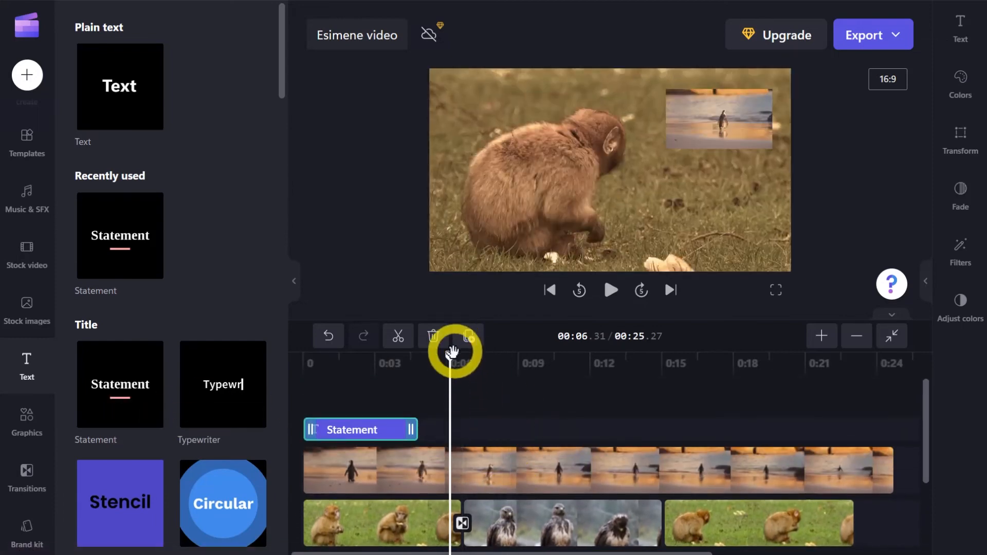
Shift all the video and audio clips about 4.3 seconds along the timeline behind the title, and play the opening.
drag(452, 352, 398, 342)
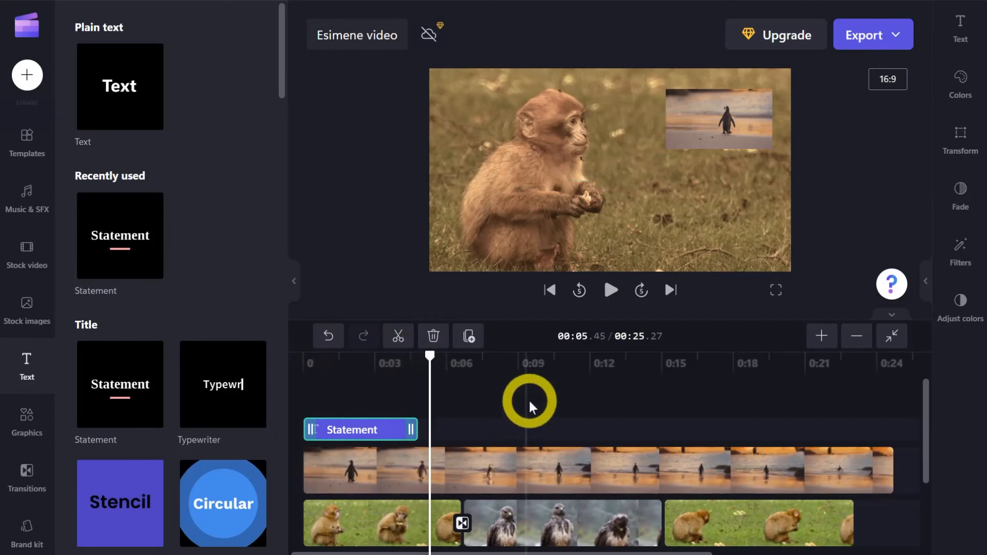
scroll(529, 401, down, 2)
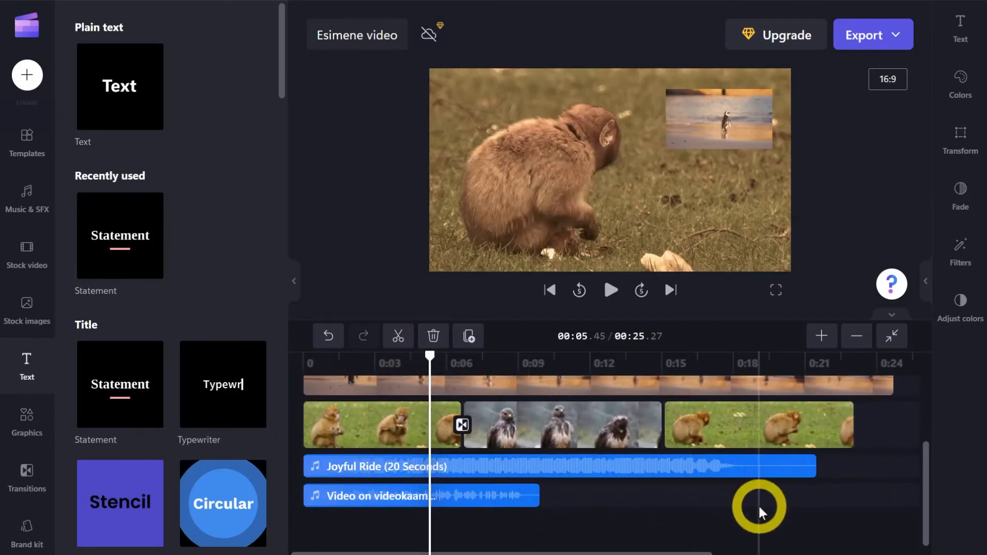
scroll(632, 493, up, 2)
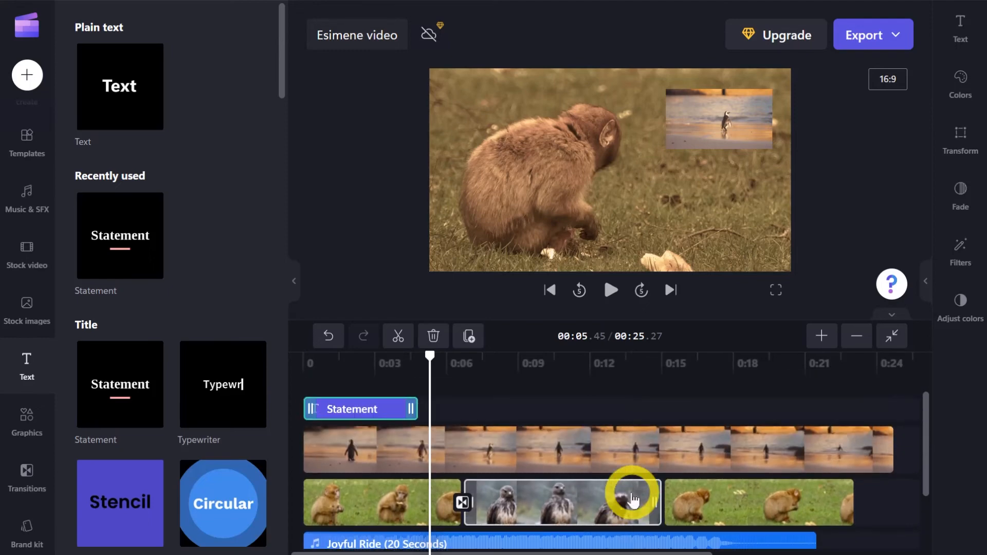
scroll(629, 492, down, 2)
click(731, 530)
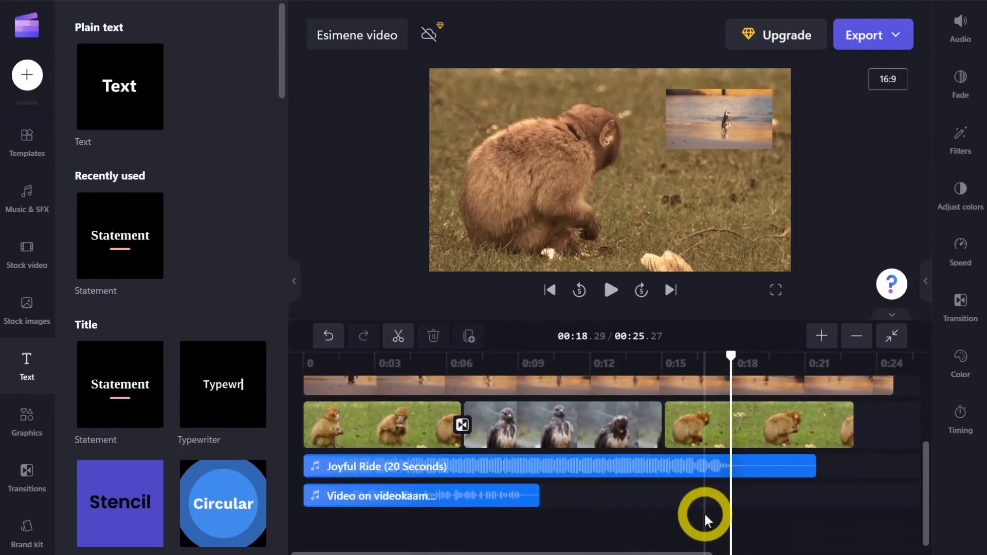
drag(780, 526, 456, 379)
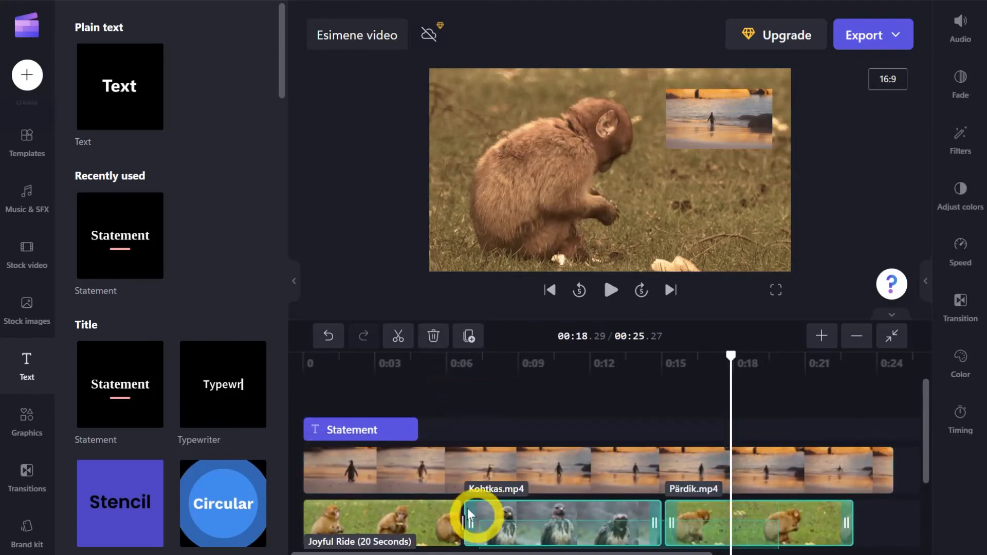
scroll(491, 470, down, 2)
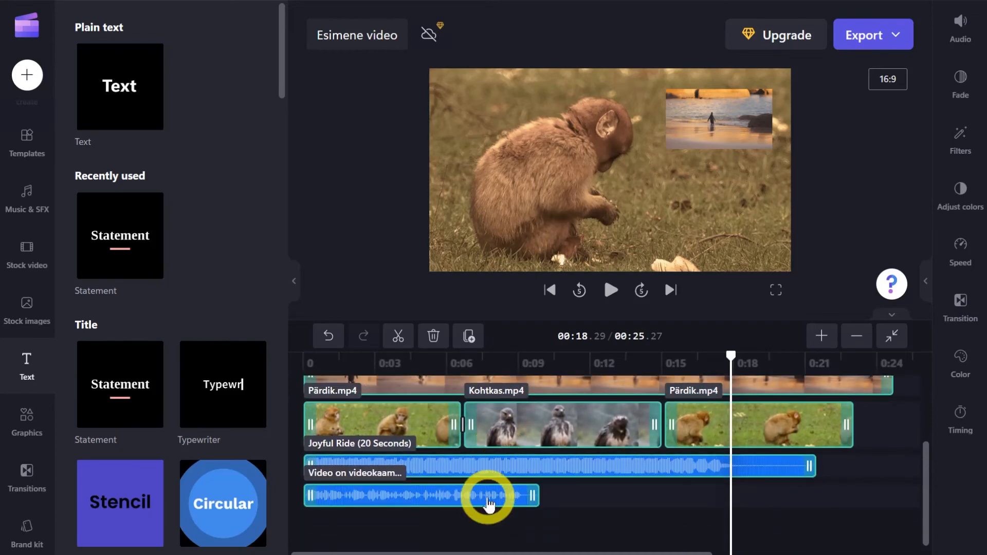
scroll(497, 516, up, 2)
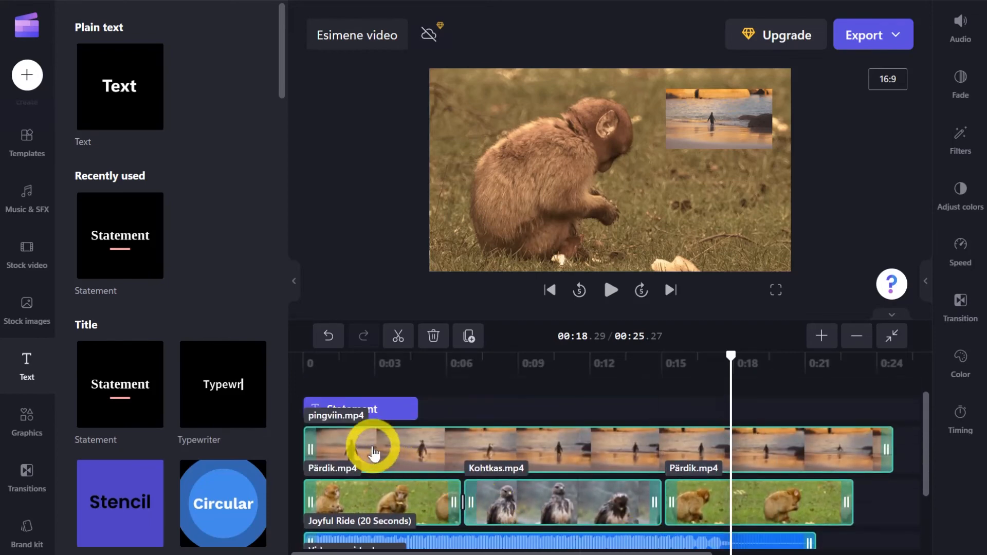
drag(370, 452, 473, 434)
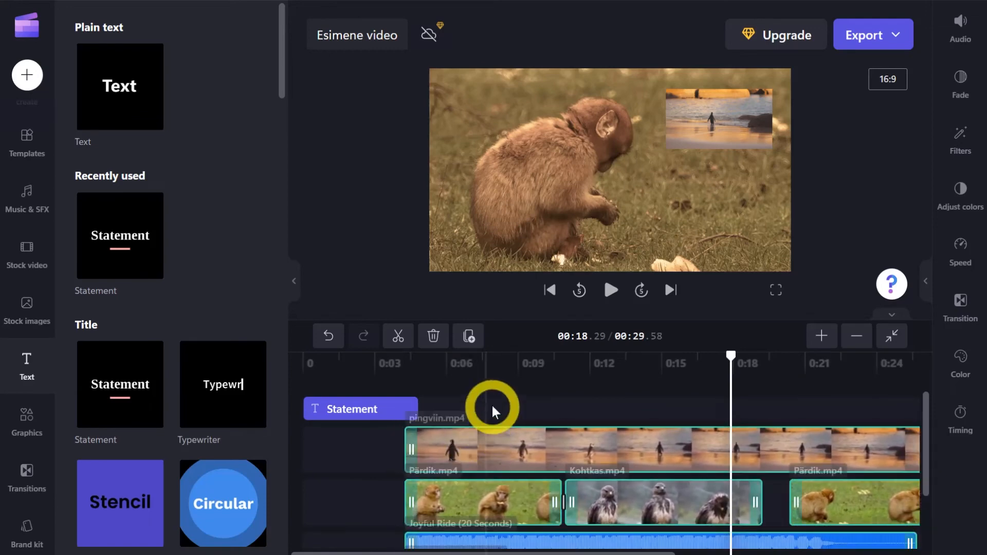
click(550, 290)
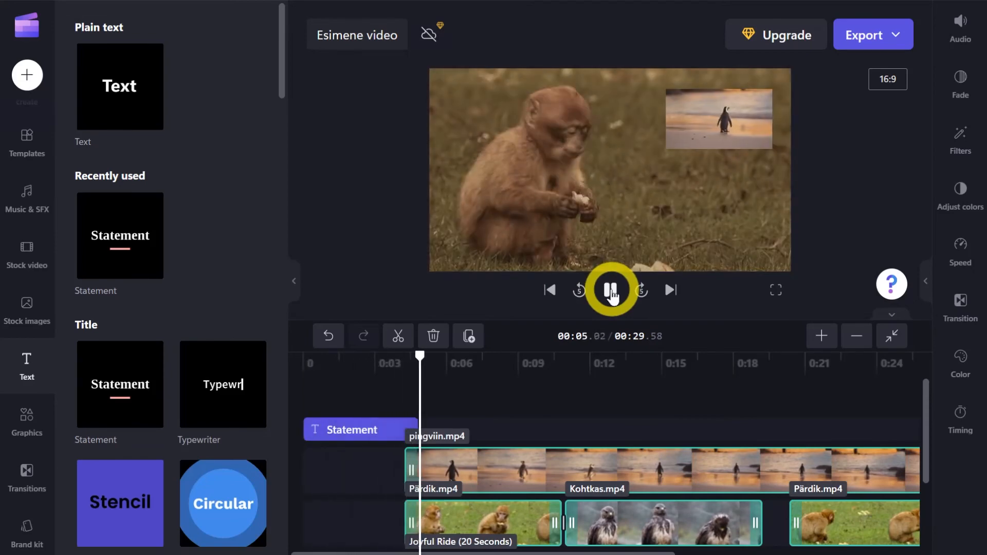
click(611, 291)
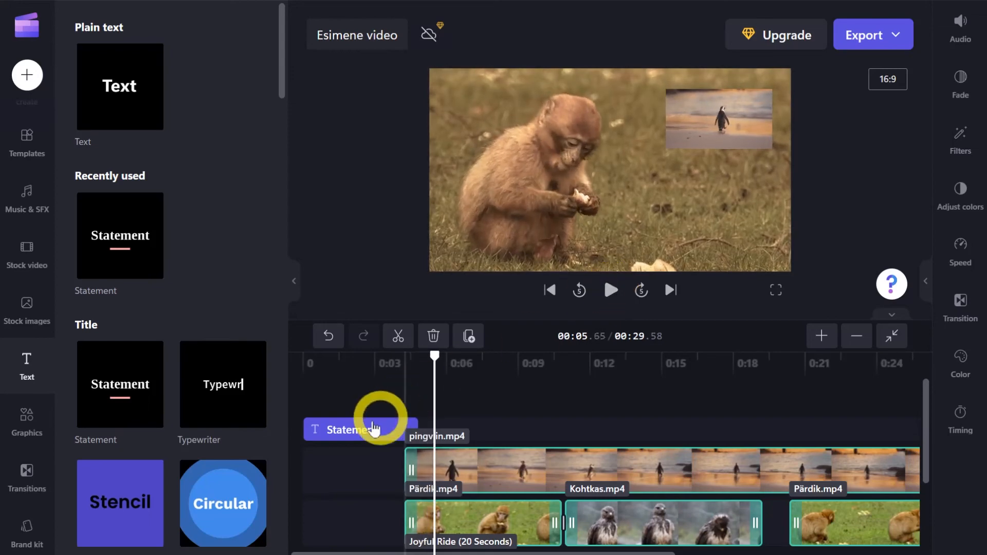
Replace the Statement title's text with "Video loomadest".
click(353, 432)
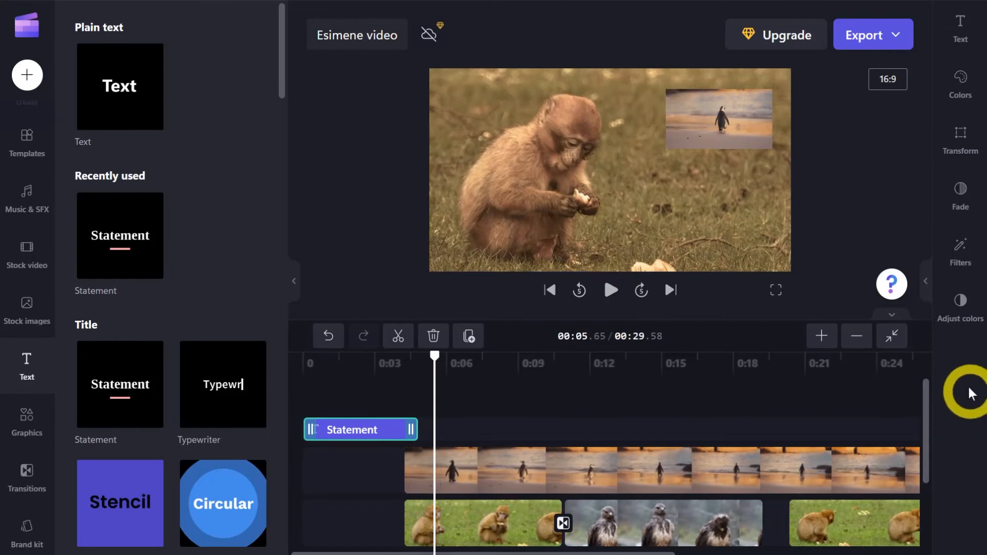
click(961, 31)
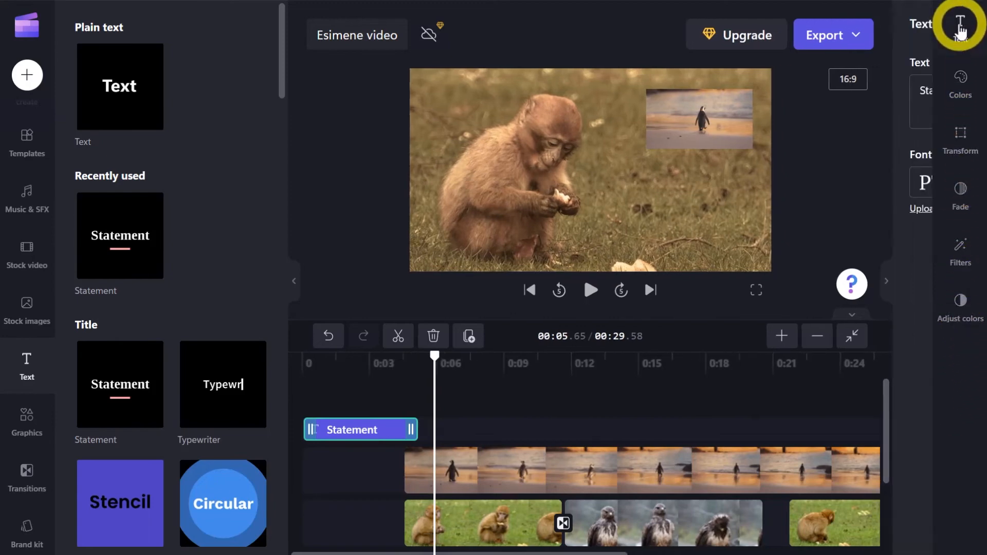
drag(789, 90, 713, 92)
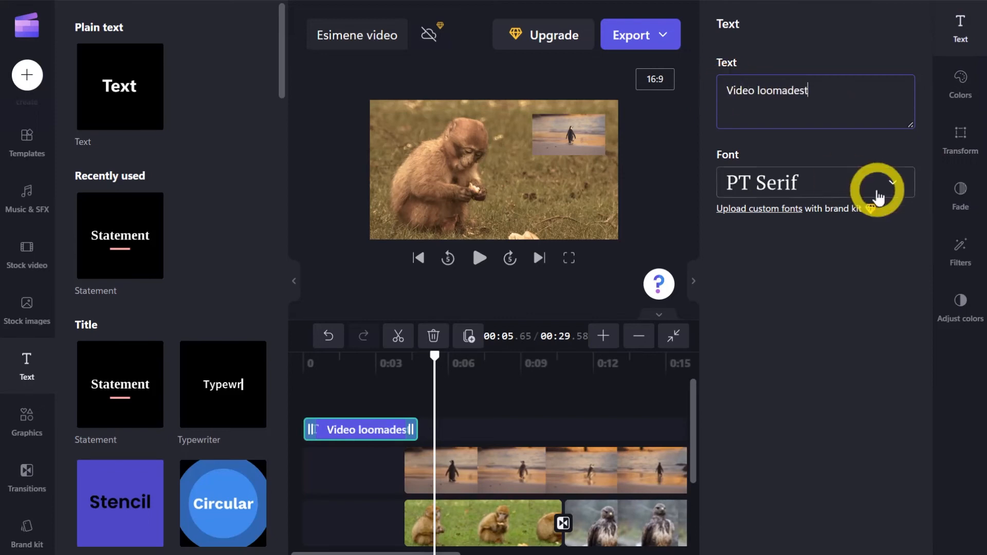
Set the title's font to Rubik and preview the title at about 2.5 seconds.
click(878, 197)
scroll(854, 356, down, 10)
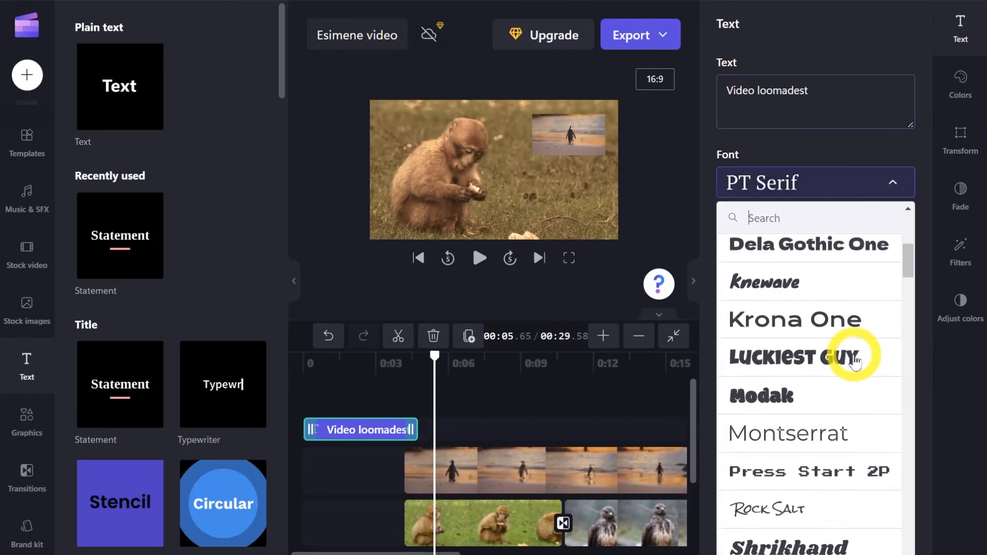
scroll(854, 360, up, 5)
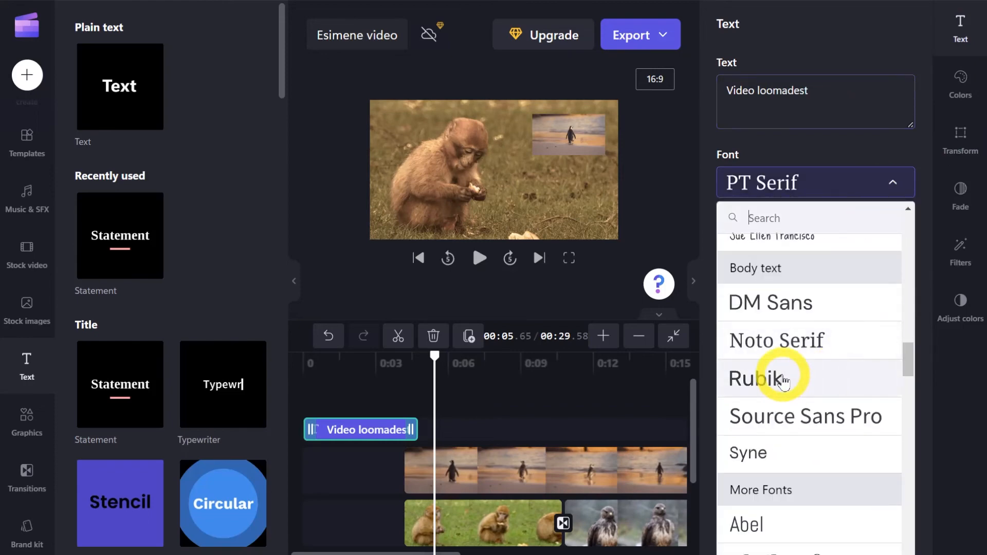
click(784, 381)
click(359, 365)
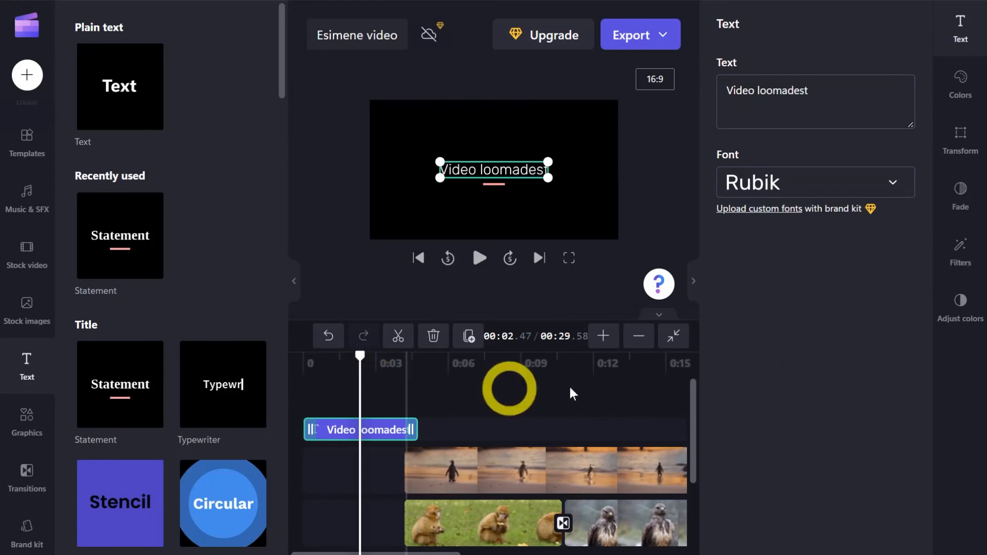
Recolor the title text green (#52DE97) and increase its size to about three quarters of the size range.
click(960, 84)
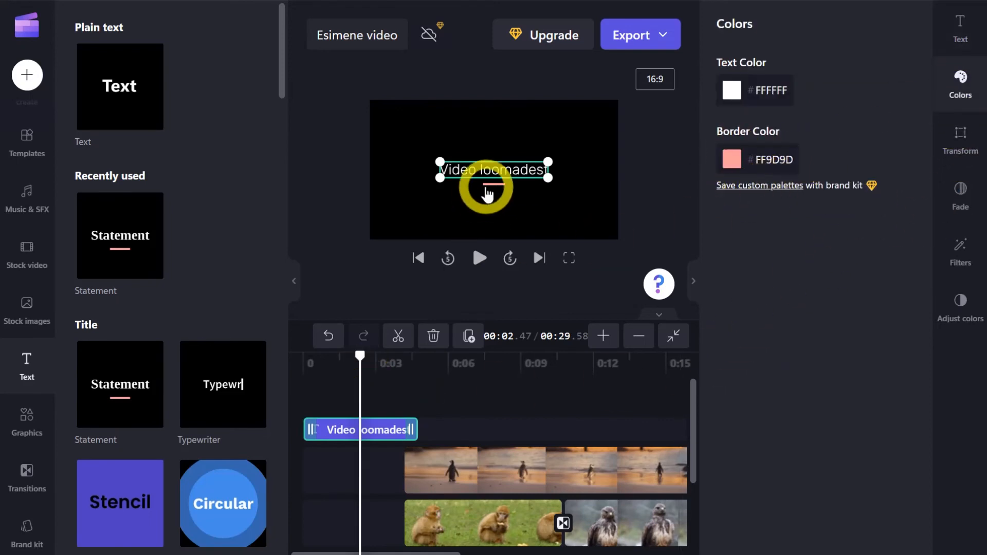
click(732, 90)
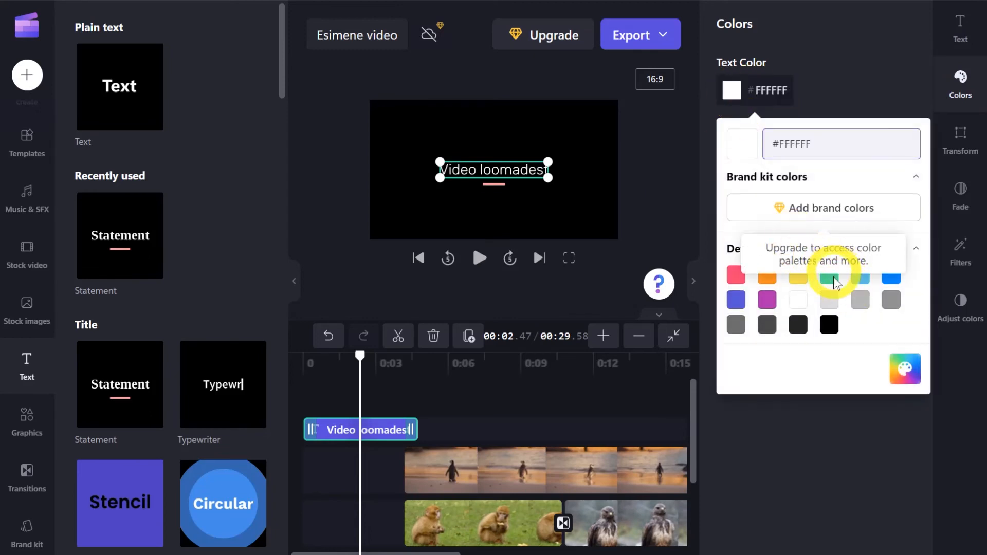
click(829, 278)
click(815, 422)
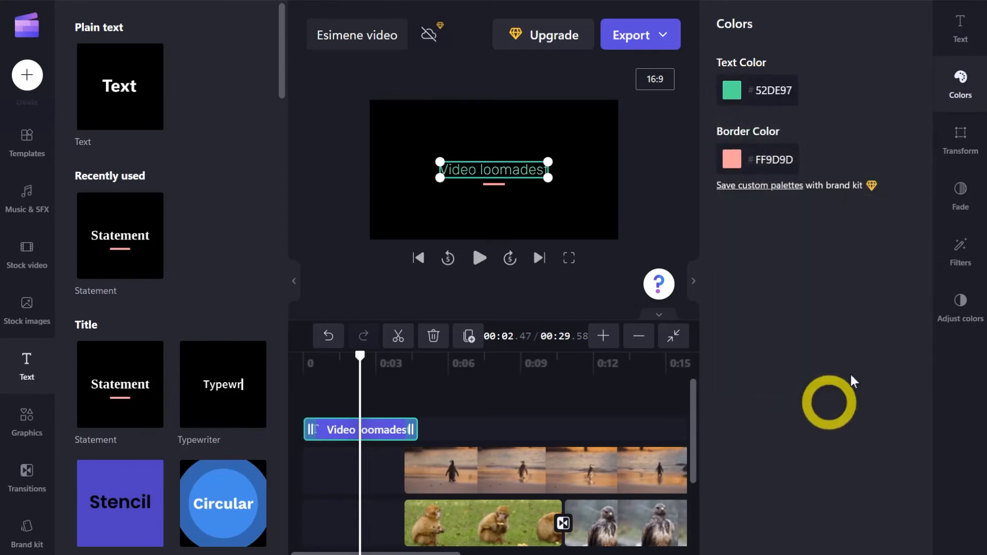
click(961, 141)
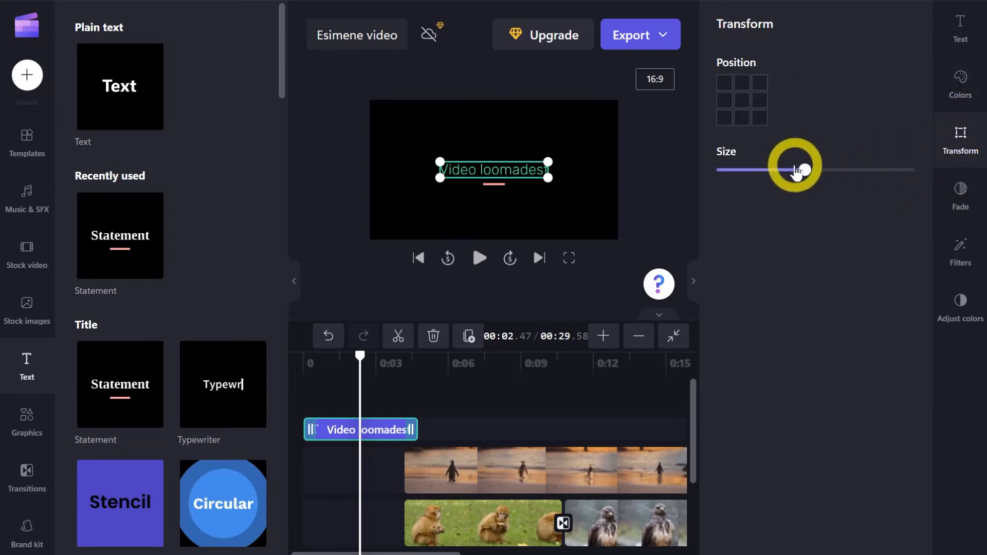
drag(805, 170, 869, 170)
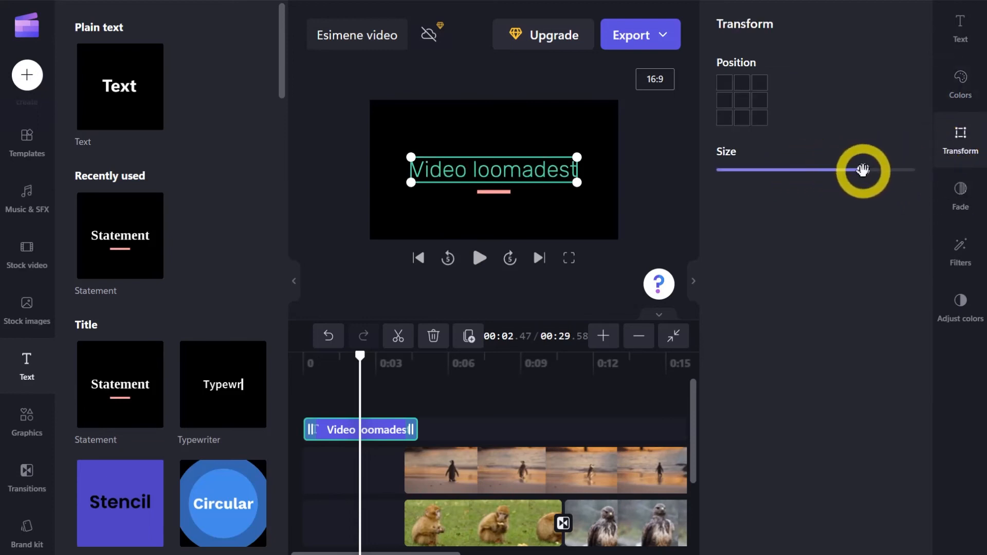
Review the fade, filter and color adjustment options available for the title.
click(960, 191)
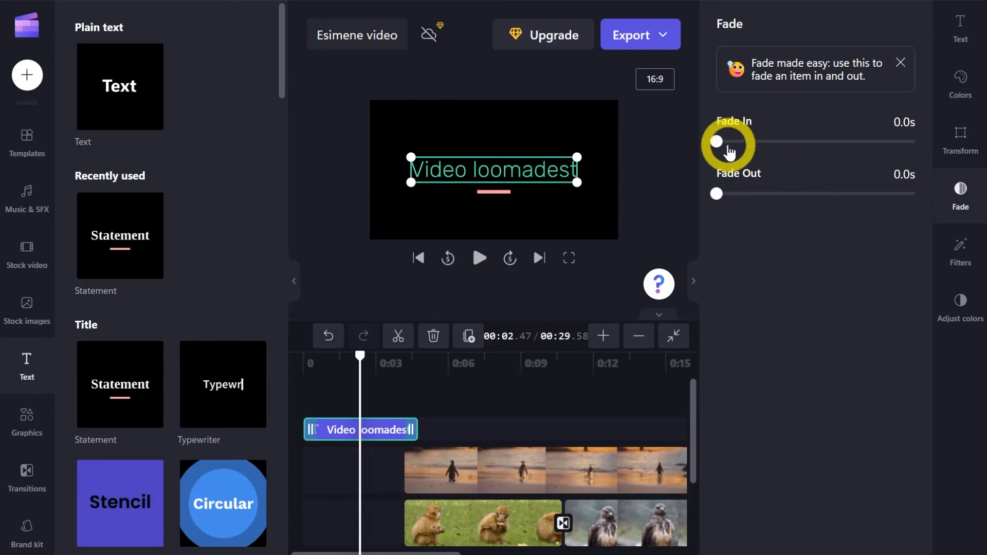
click(961, 249)
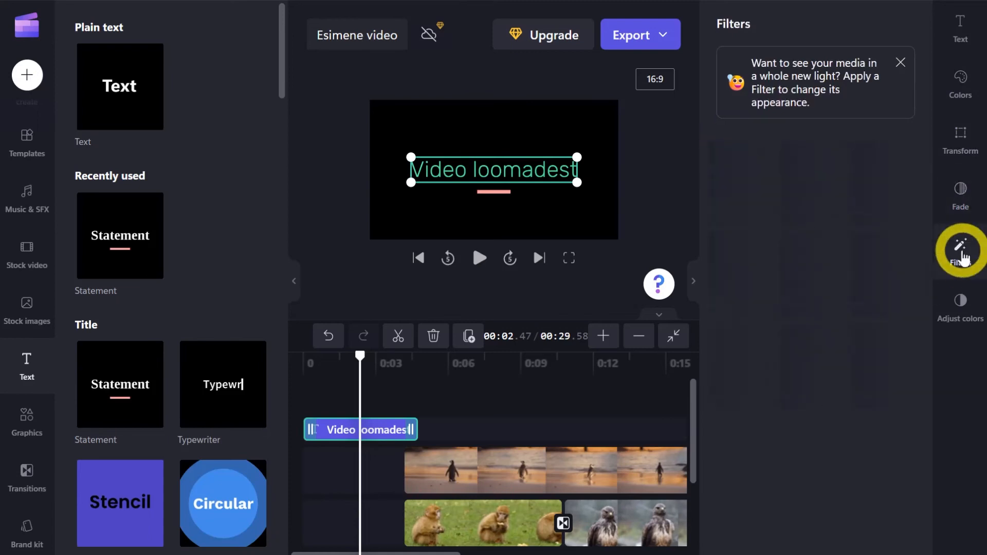
click(967, 312)
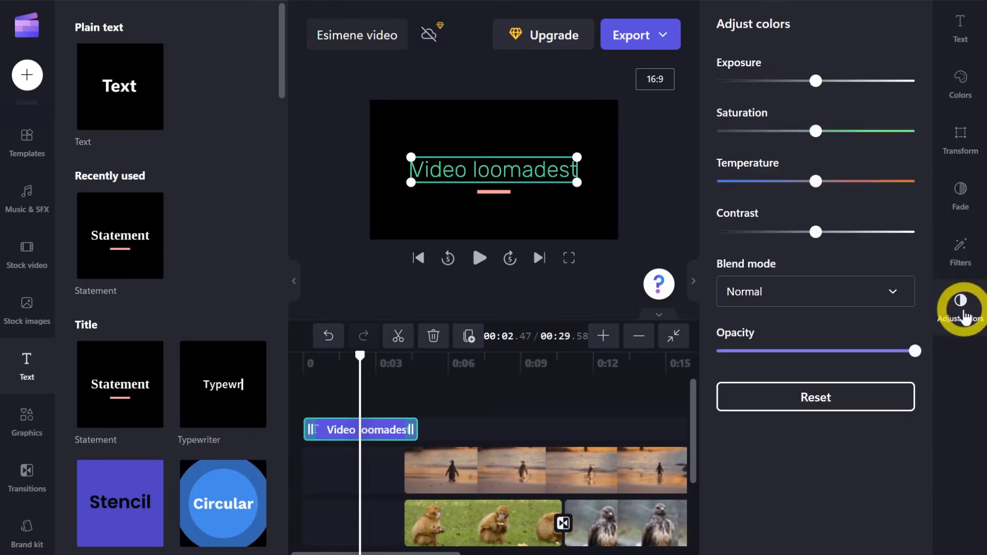
Enlarge the title slightly in the preview and place it in the upper-left part of the video frame.
drag(578, 184, 600, 202)
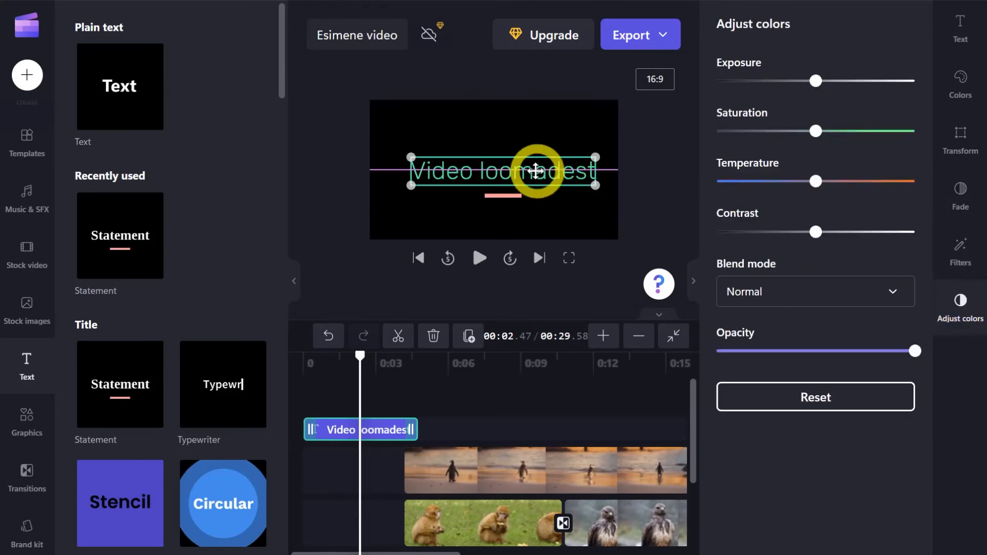
drag(535, 171, 512, 135)
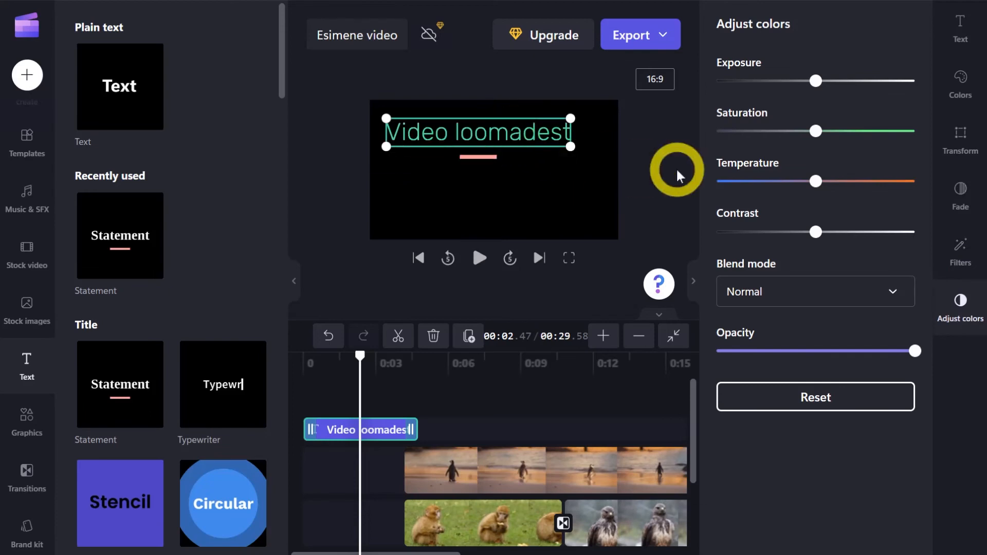
click(693, 281)
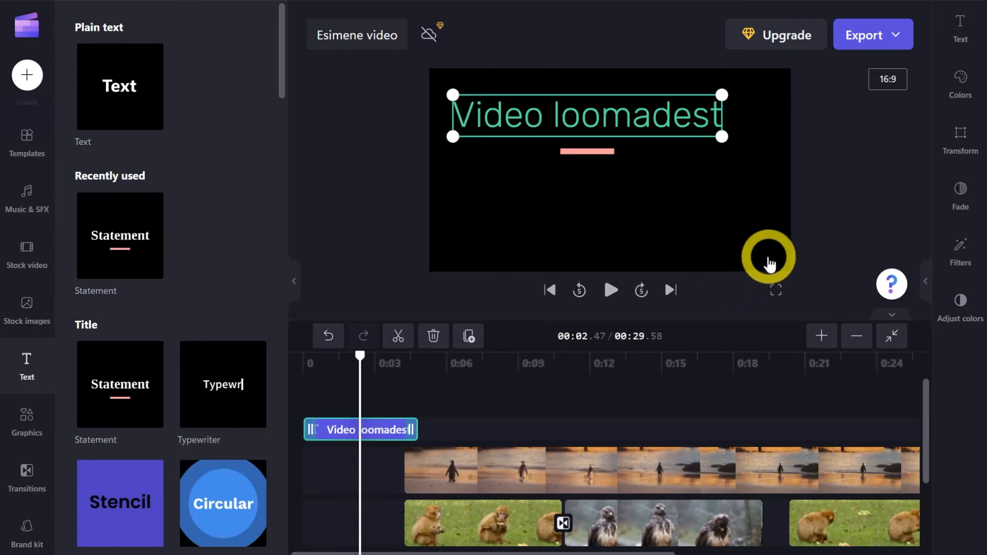
Play the video from the beginning to check the title and its change to the first clips.
drag(360, 355, 302, 368)
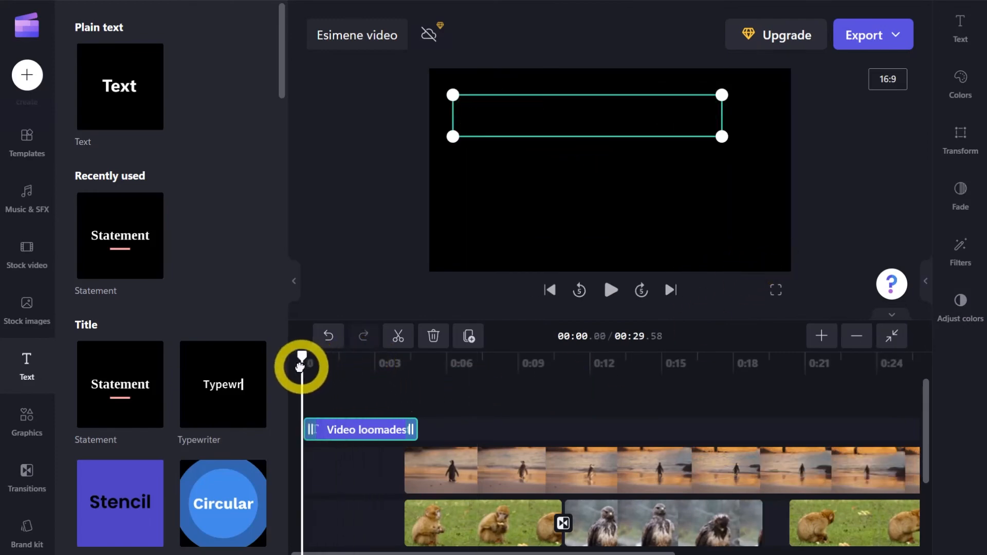
click(610, 290)
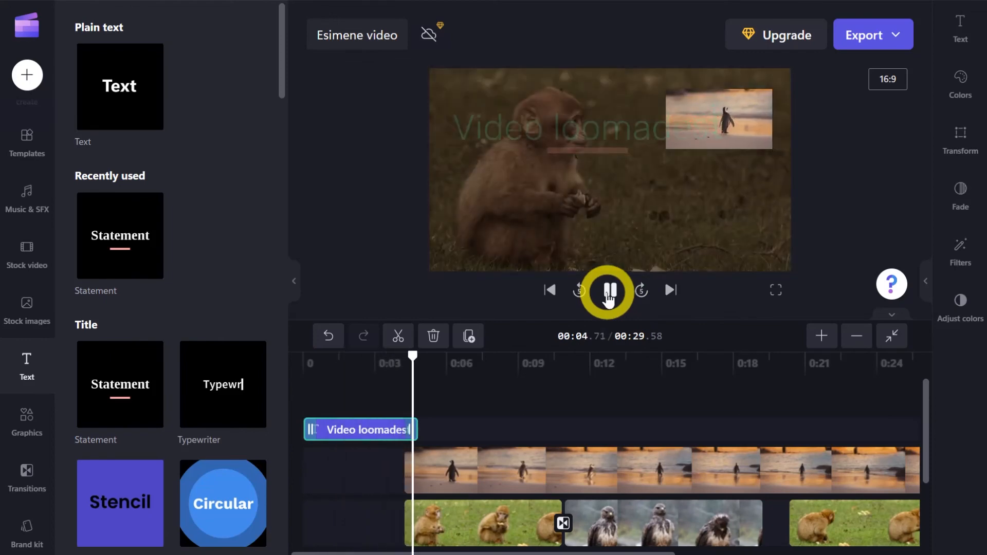
click(608, 295)
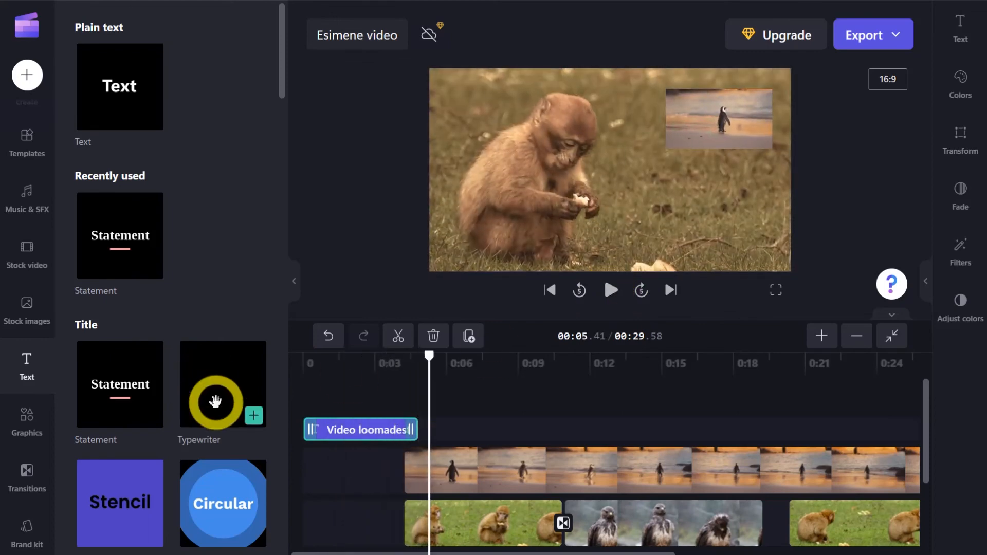
Add a Credits roll text to the timeline and move it to the end of the video, just after the last clip.
scroll(216, 403, down, 15)
scroll(209, 340, down, 5)
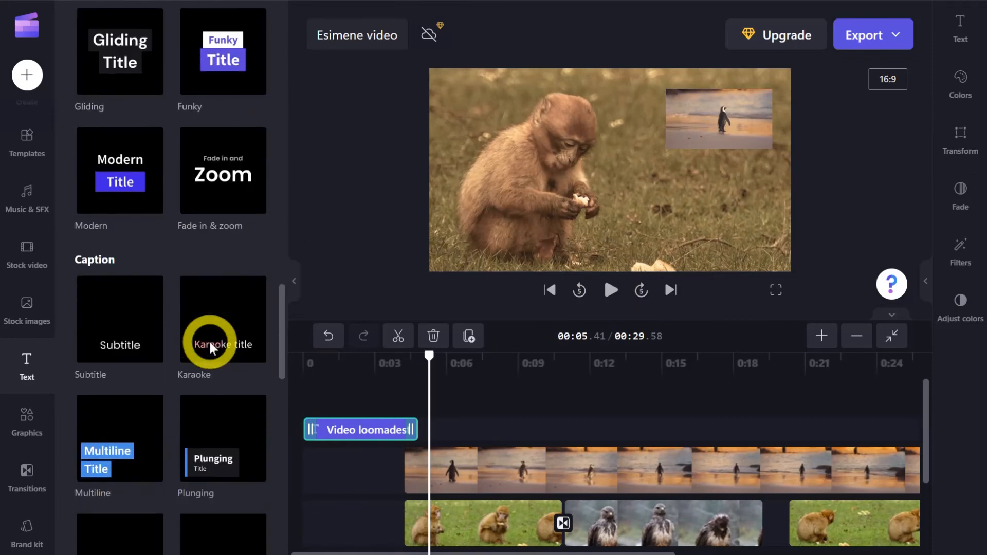
scroll(209, 341, down, 5)
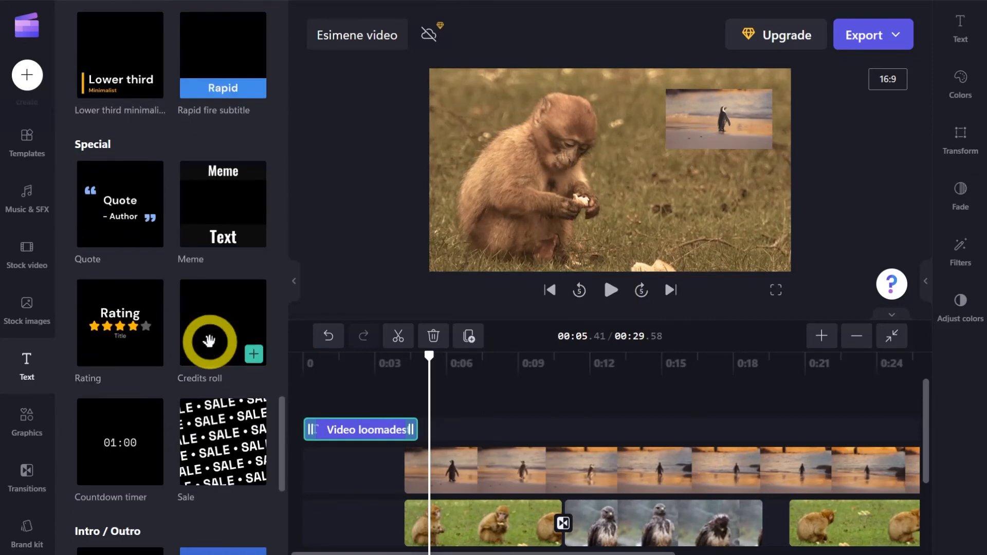
scroll(254, 324, down, 3)
drag(500, 550, 693, 549)
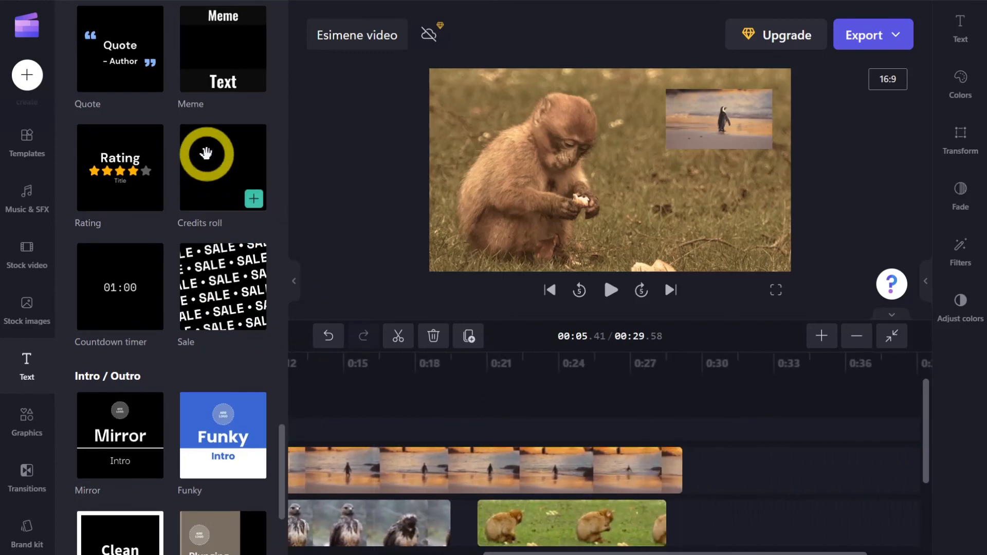
click(256, 213)
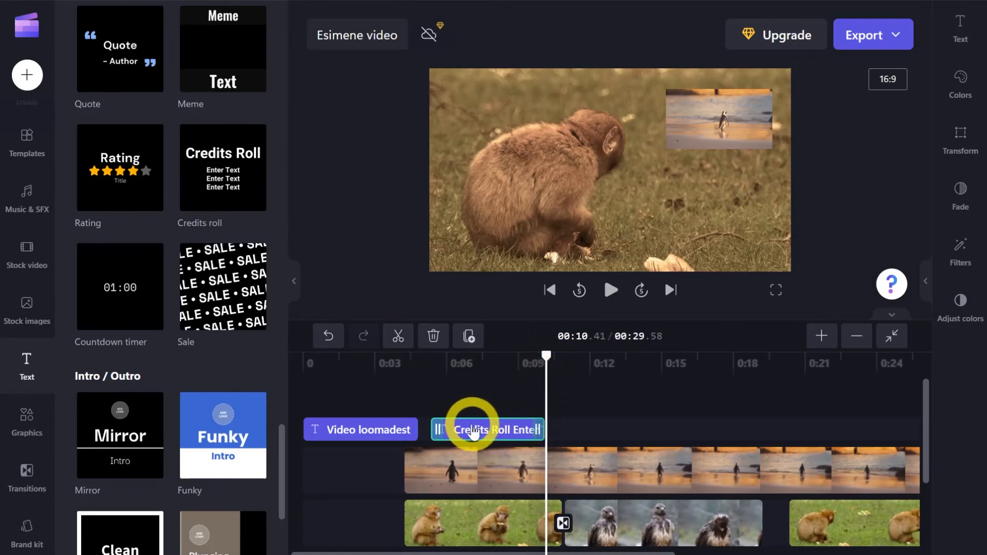
drag(499, 428, 733, 424)
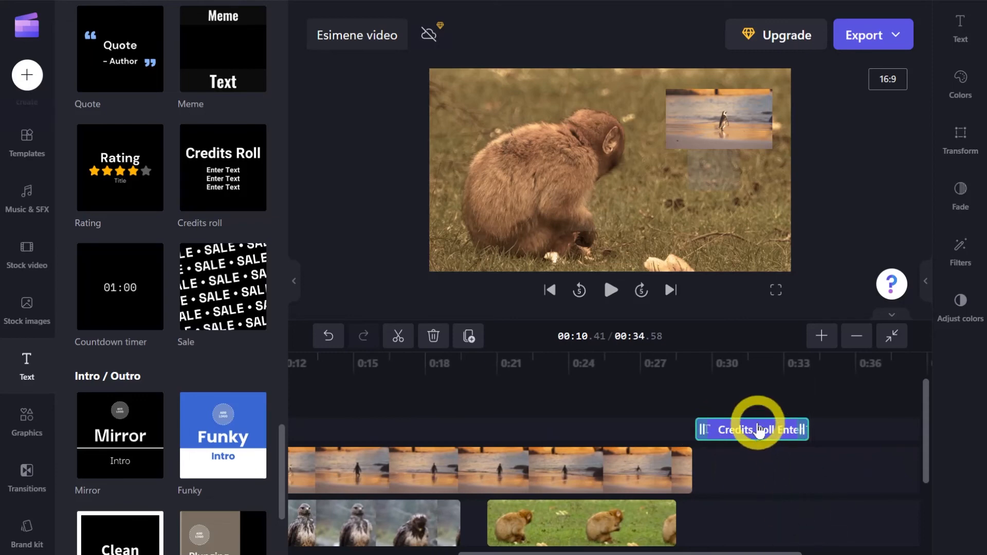
Replace the first credits lines with "Video tegid", "Enda nimi" and "lisainfo".
click(960, 24)
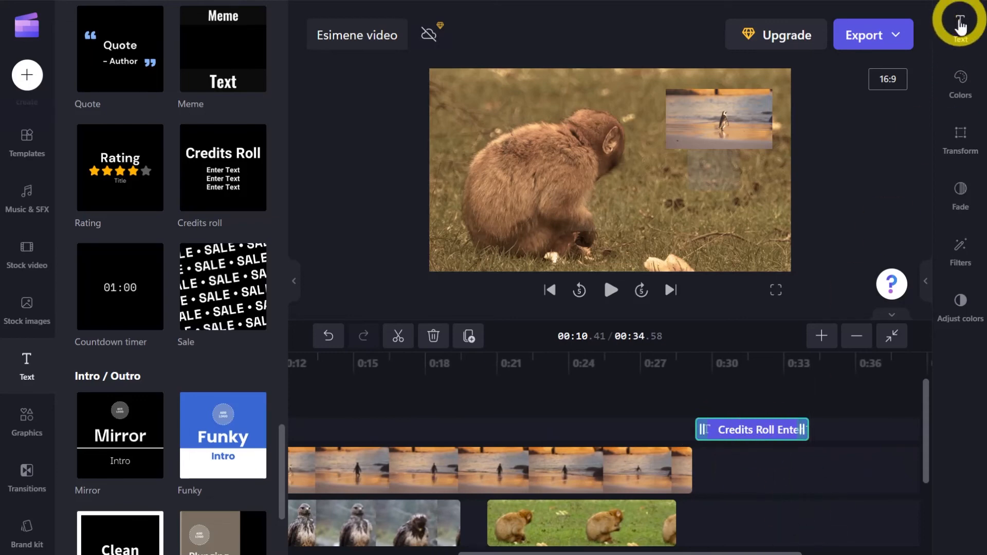
click(961, 25)
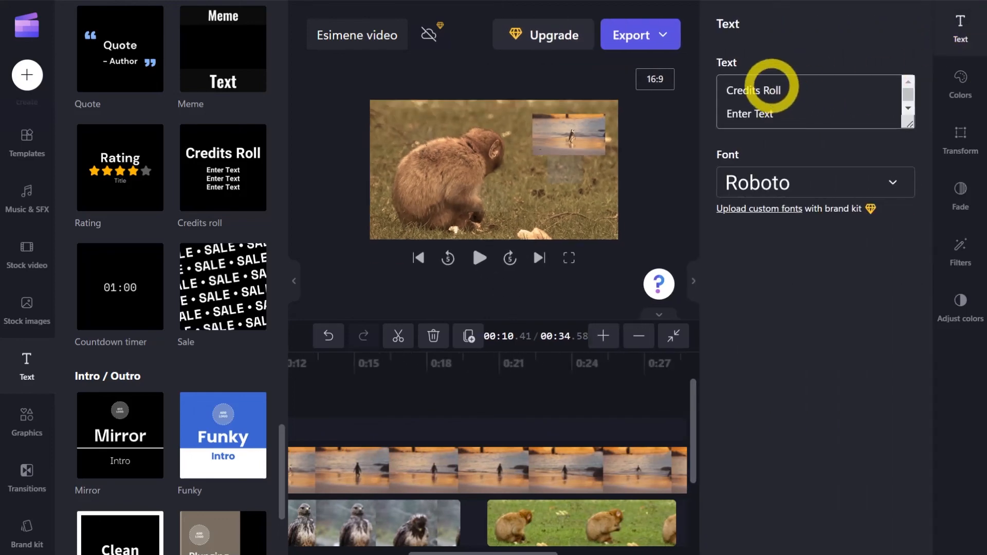
drag(797, 85, 700, 89)
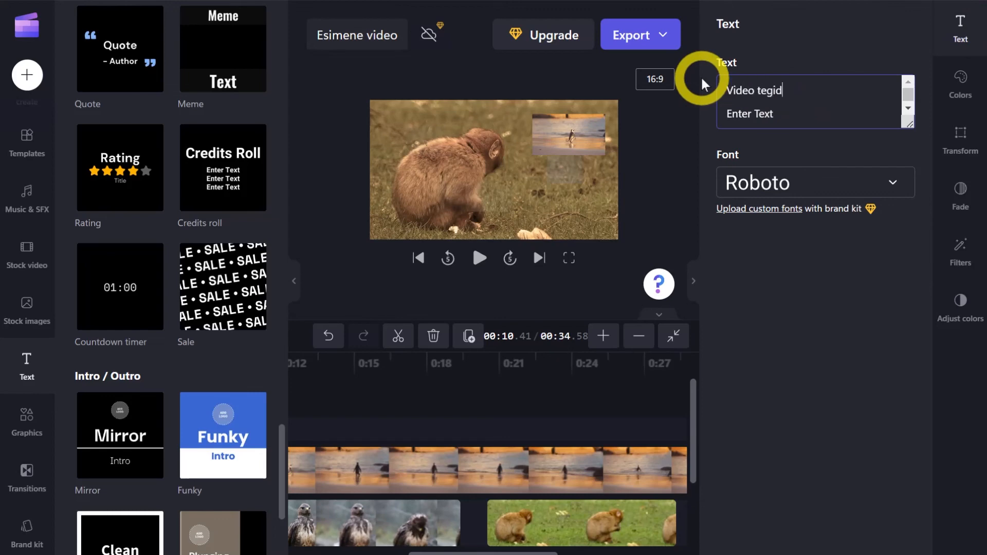
drag(786, 117, 703, 125)
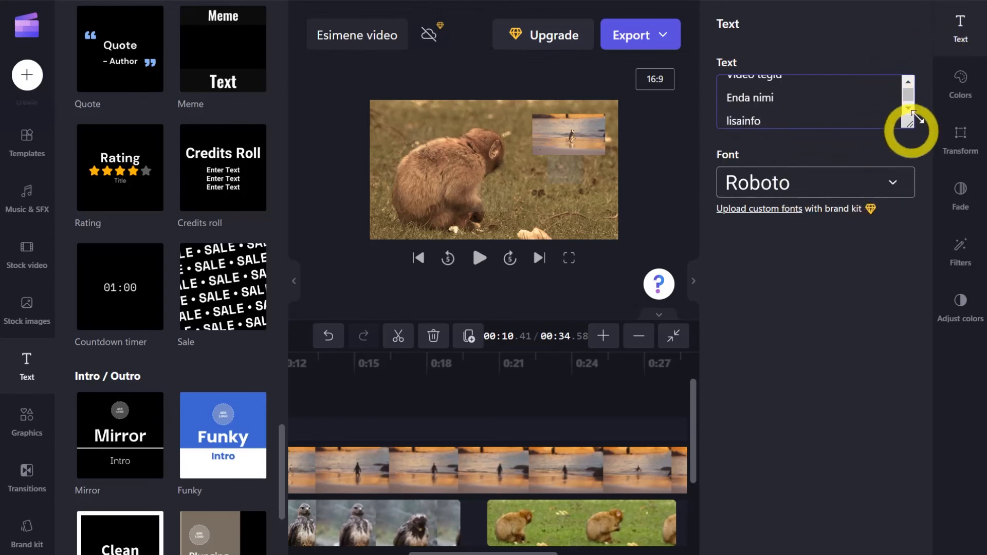
click(955, 23)
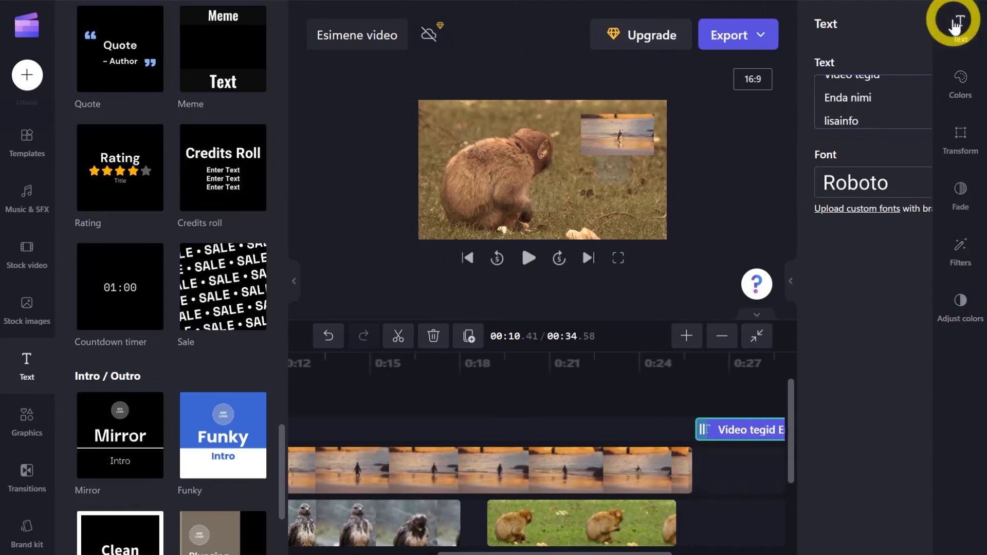
Play the end of the video to check how the credits roll over the screen.
click(684, 381)
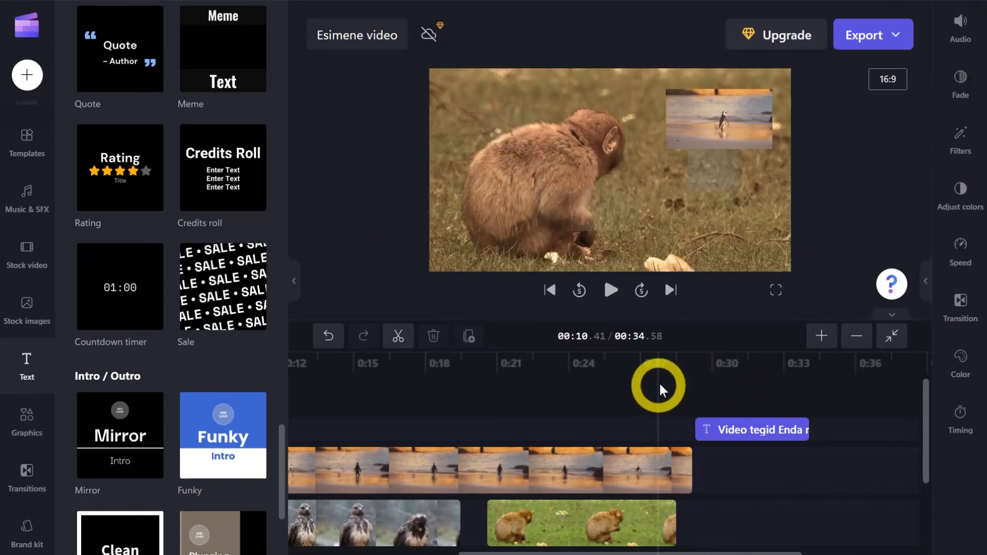
click(659, 384)
click(612, 291)
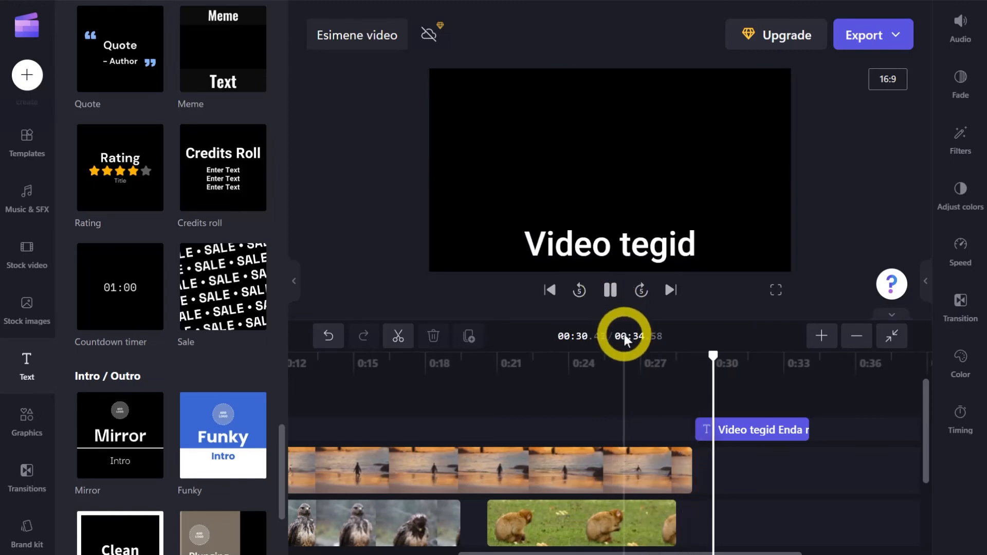
click(612, 293)
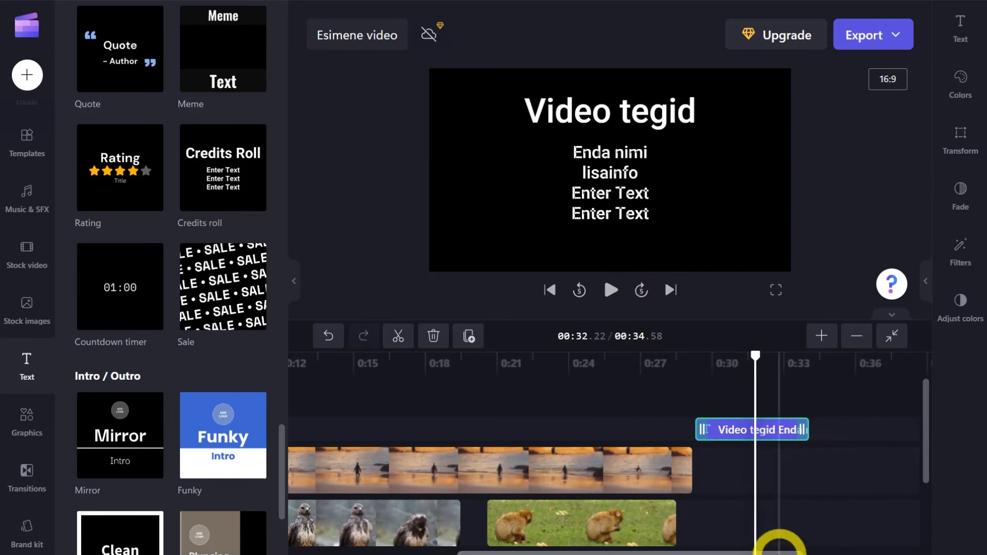
Lengthen the credits on the timeline so they end at about 42 seconds, and play them to check the slower roll.
drag(776, 552, 809, 553)
drag(706, 422, 888, 430)
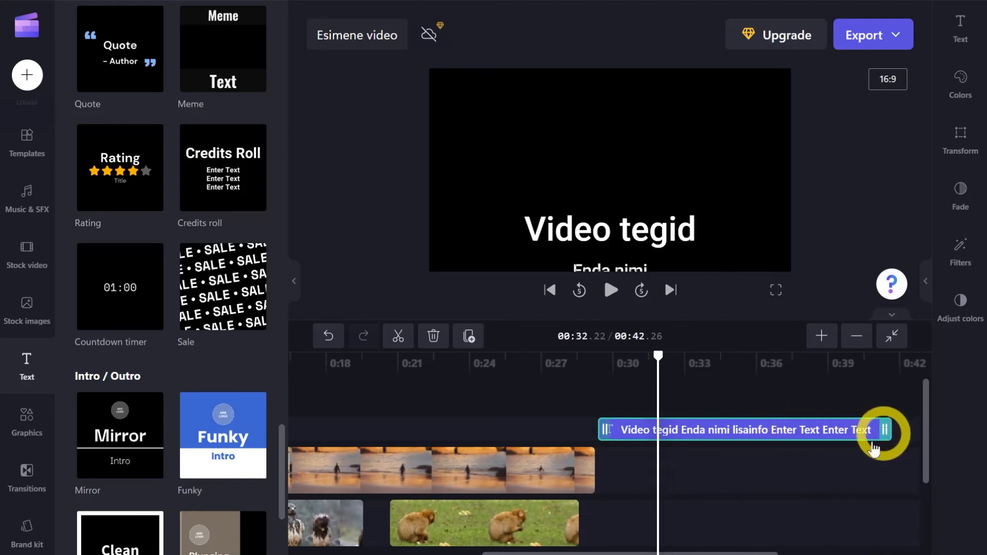
click(610, 293)
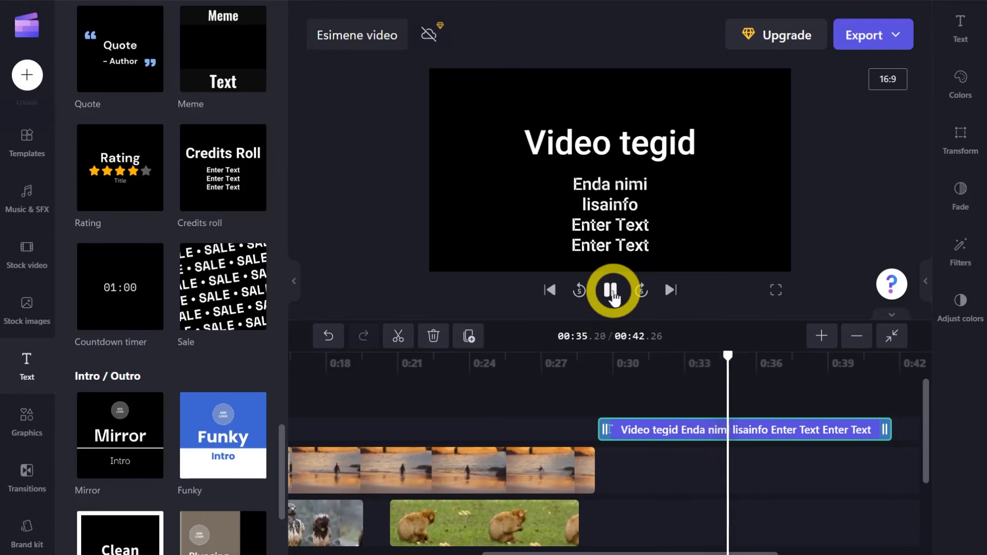
click(612, 294)
Look over the finished timeline and export the video in 1080p quality.
drag(664, 550, 428, 552)
scroll(647, 446, down, 2)
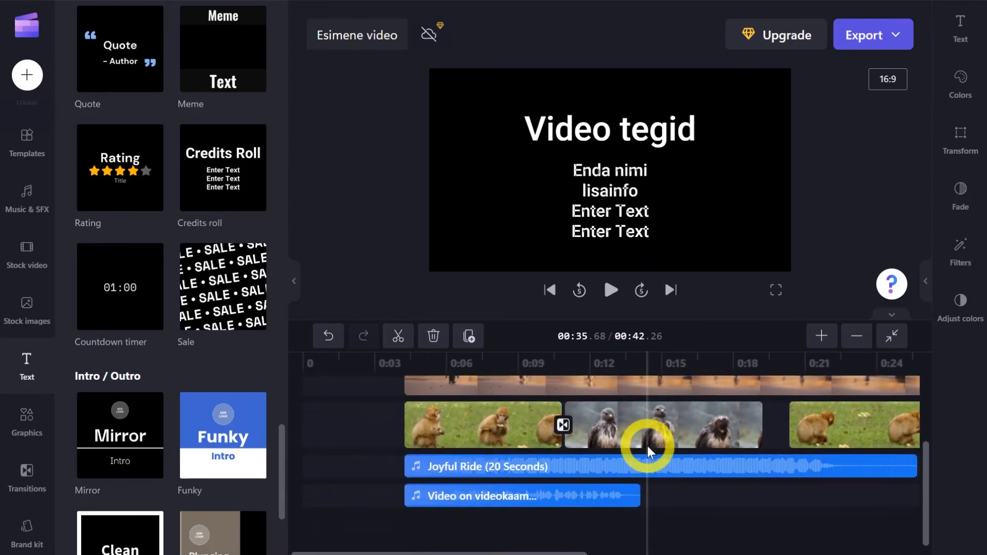
scroll(647, 447, up, 2)
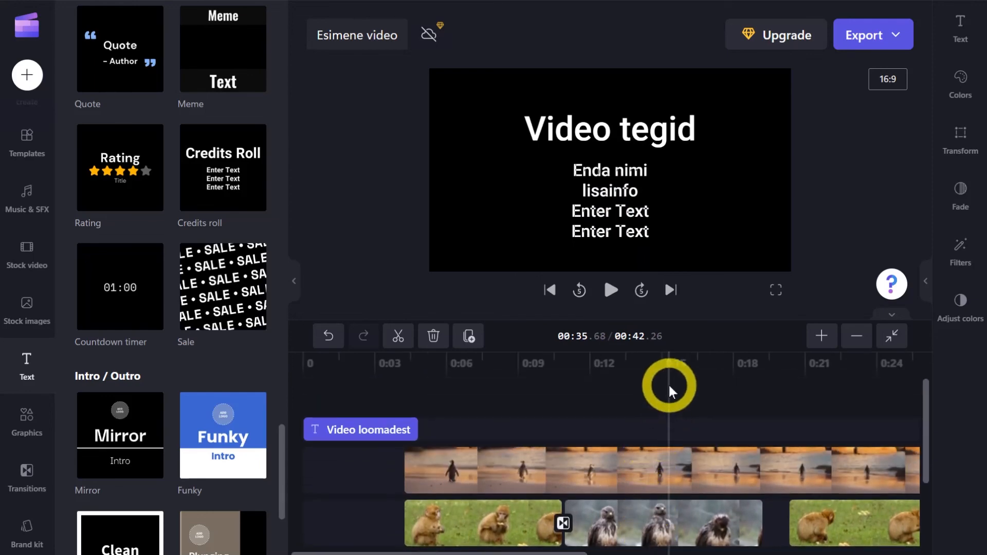
click(901, 40)
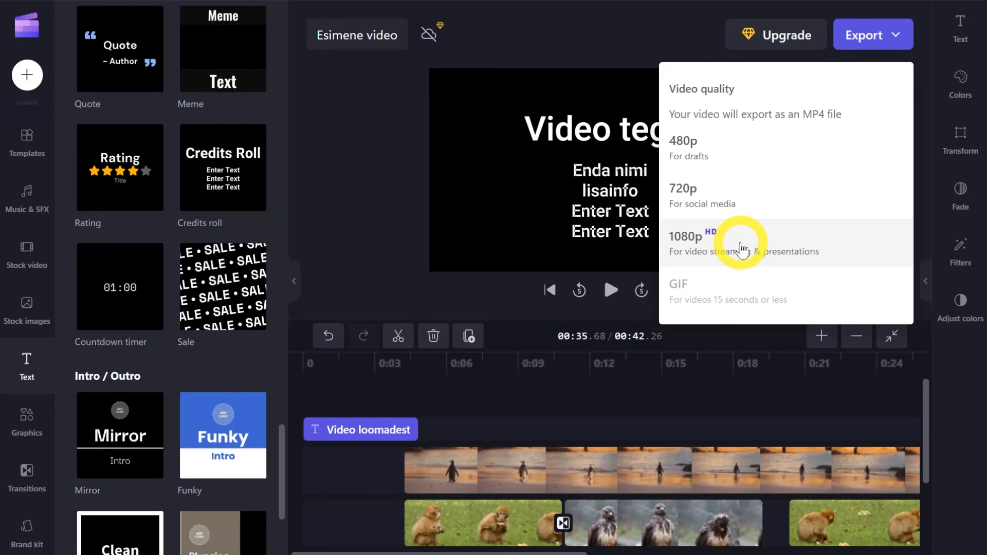
click(741, 249)
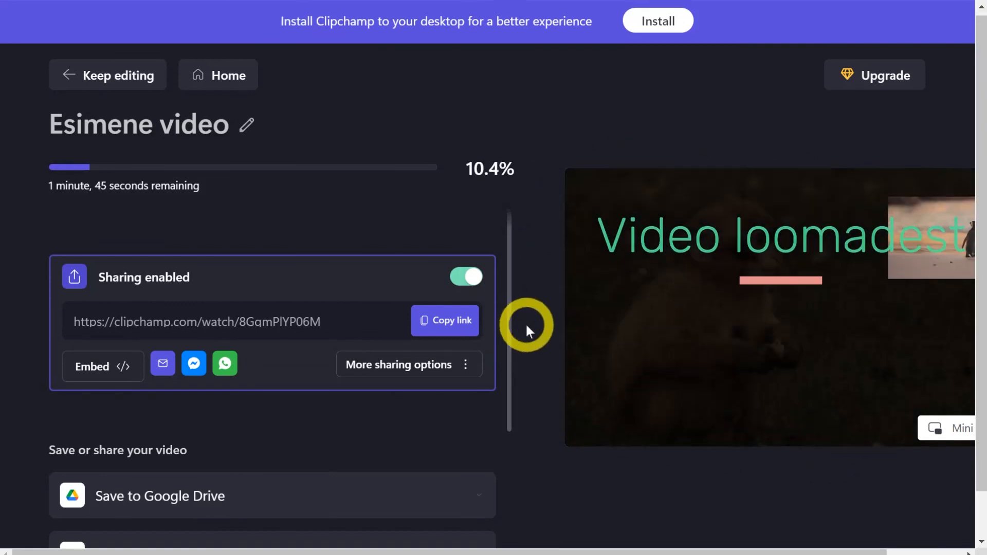
Review the sharing link and the save and share destinations offered for the exported video.
scroll(526, 323, down, 1)
scroll(497, 397, down, 5)
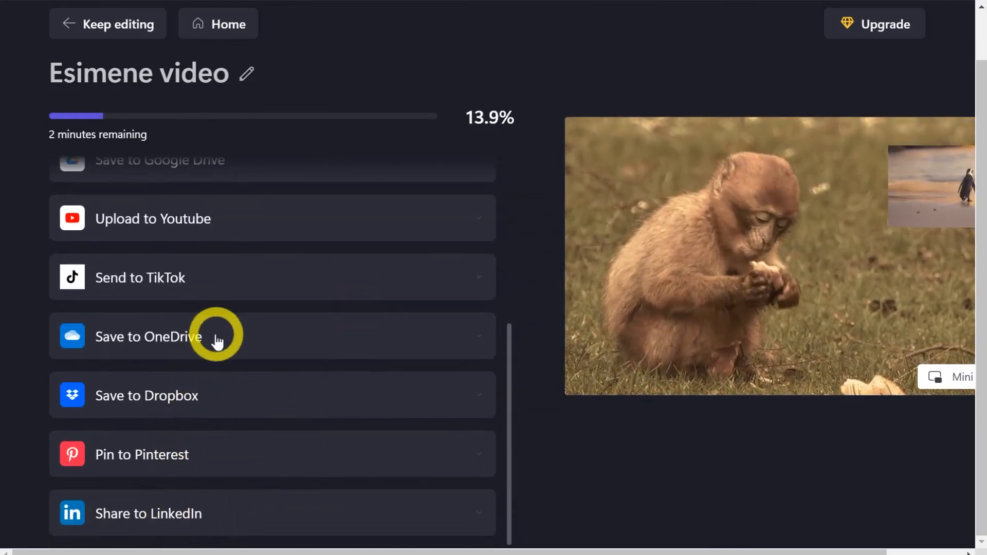
scroll(214, 341, up, 3)
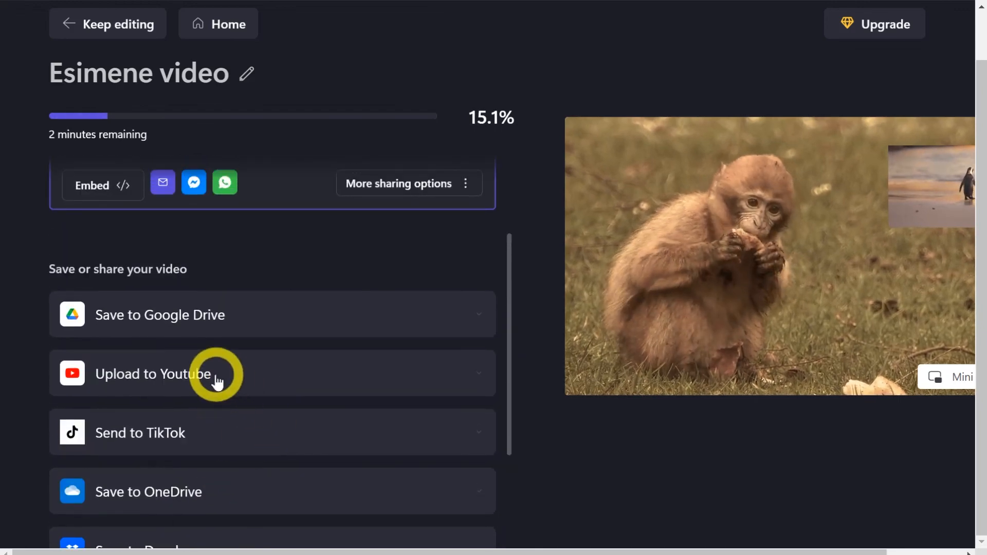
scroll(238, 421, up, 3)
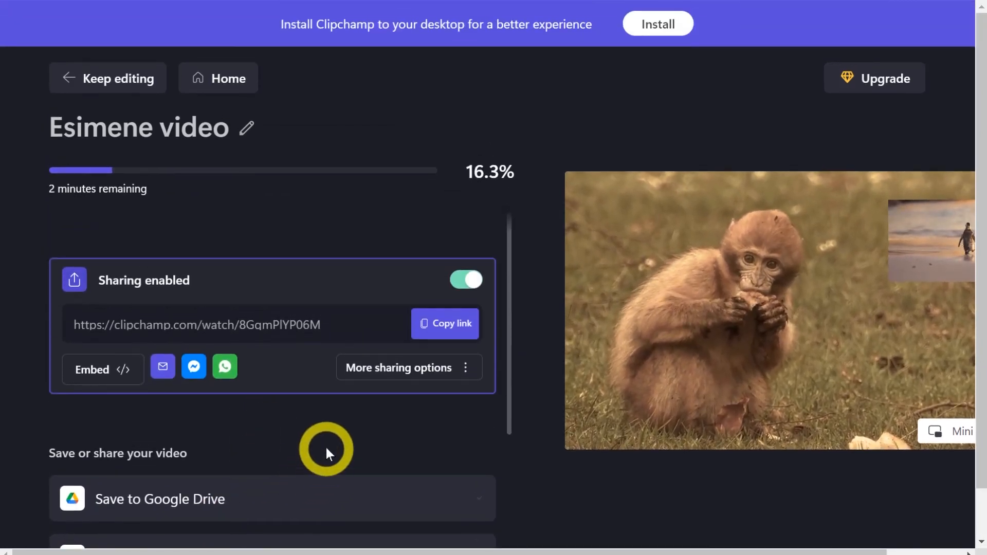